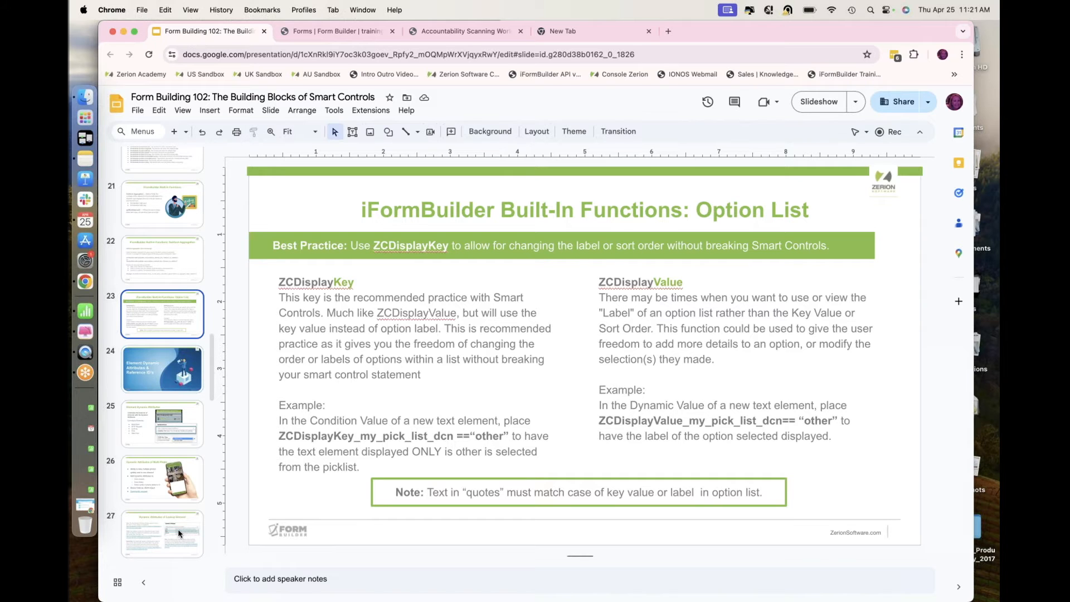
# Switch to the iFormBuilder forms list and make a copy of the Built-in Functions Form Template form.
pyautogui.click(358, 31)
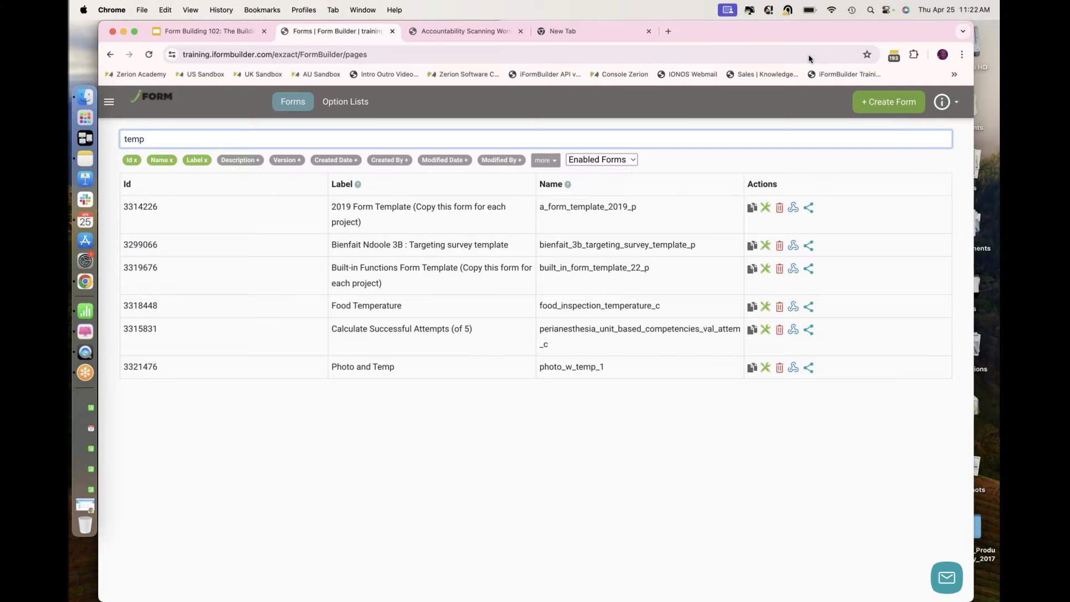
pyautogui.click(751, 270)
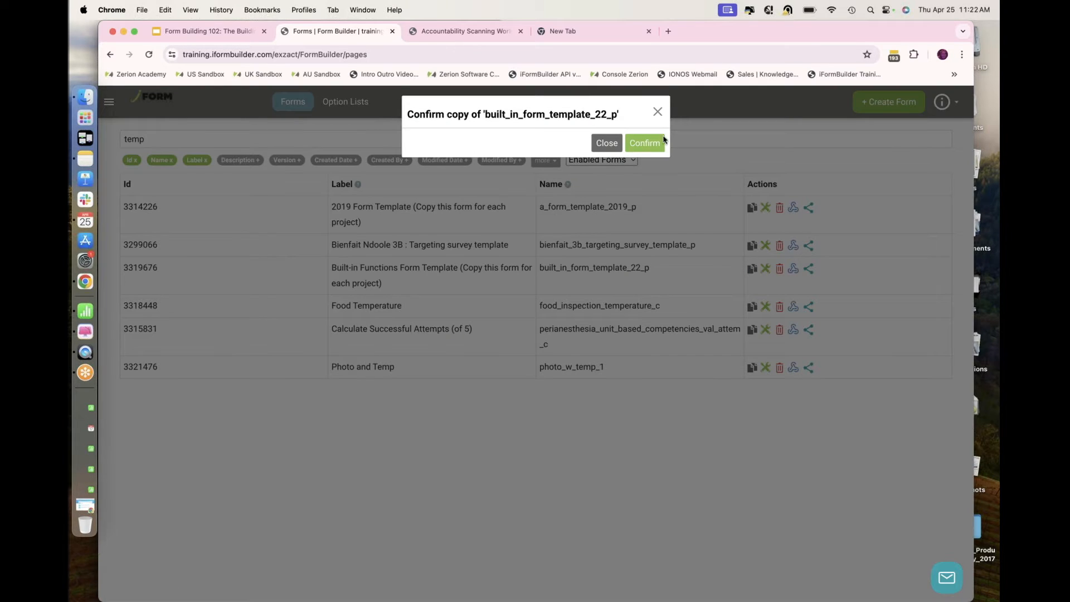
pyautogui.click(650, 143)
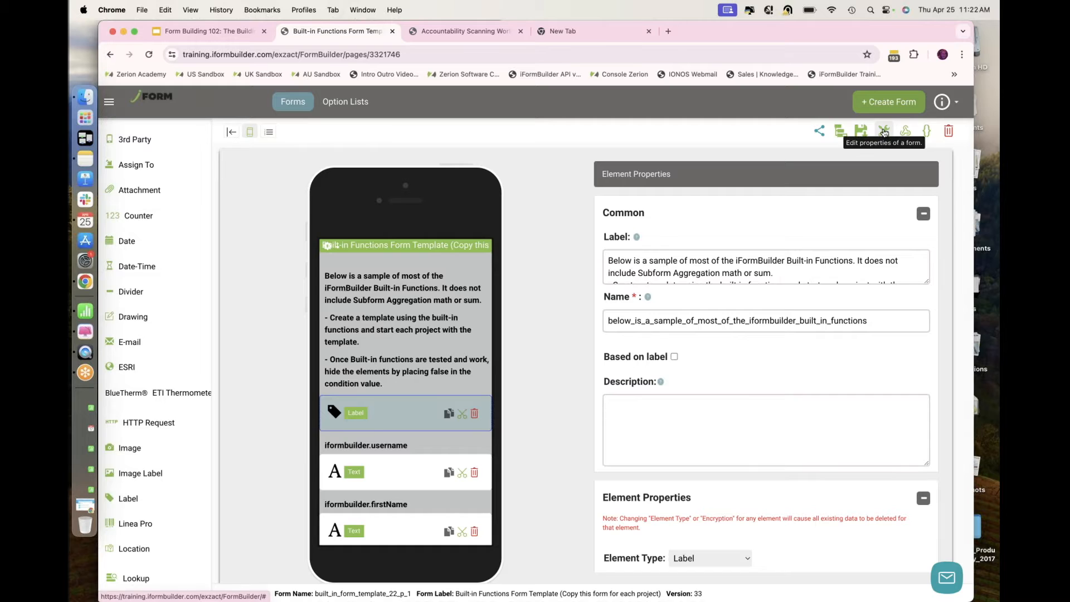
# In the copied form's properties, set the form label to "Webinar Building Blocks 102 2024".
pyautogui.click(884, 132)
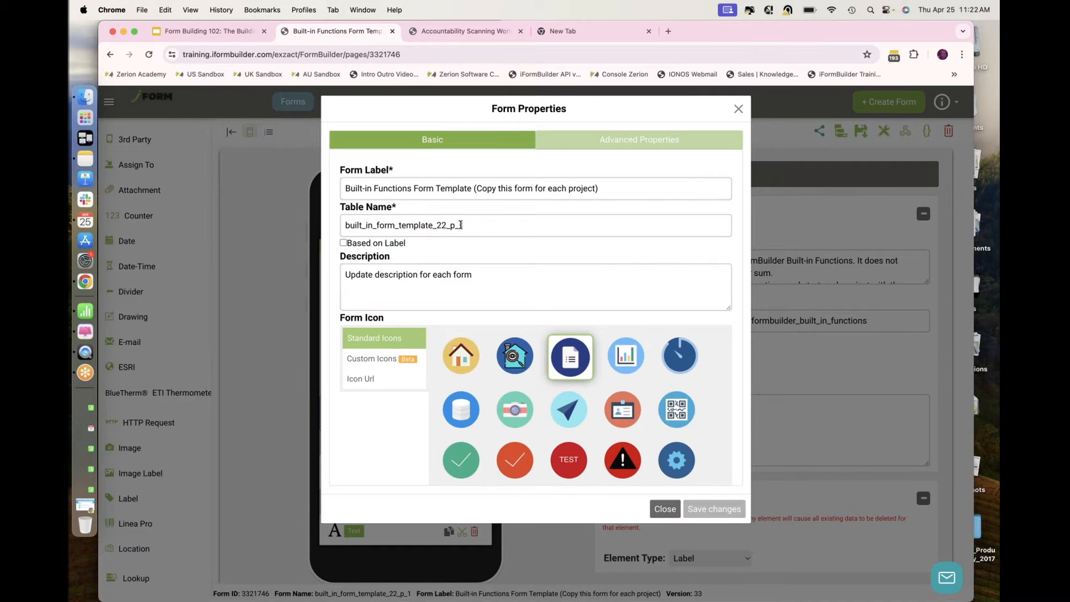
pyautogui.click(607, 189)
pyautogui.click(476, 223)
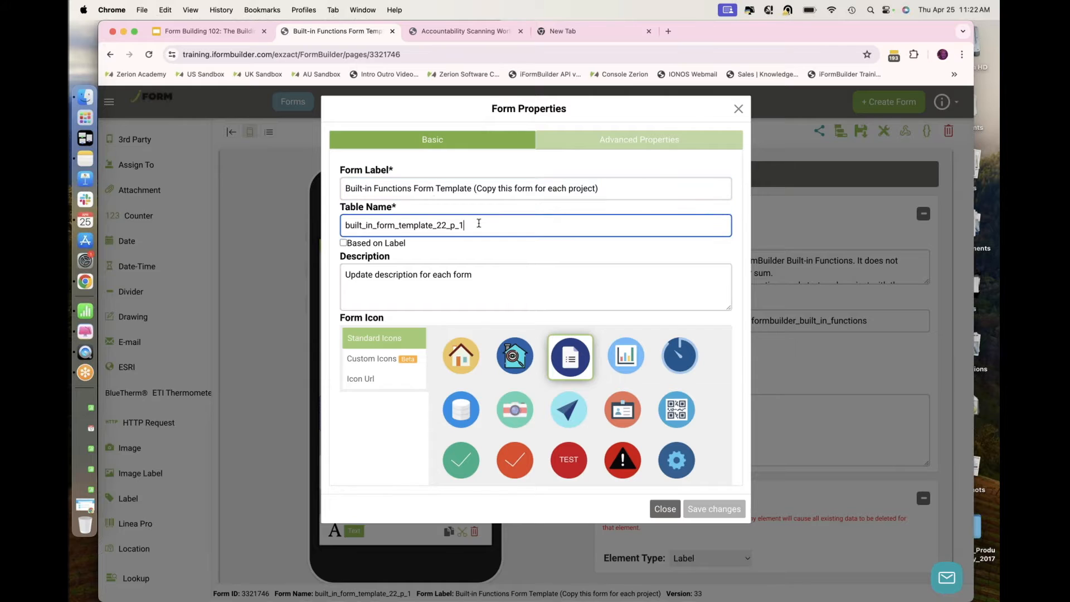
pyautogui.moveTo(624, 187); pyautogui.dragTo(329, 186)
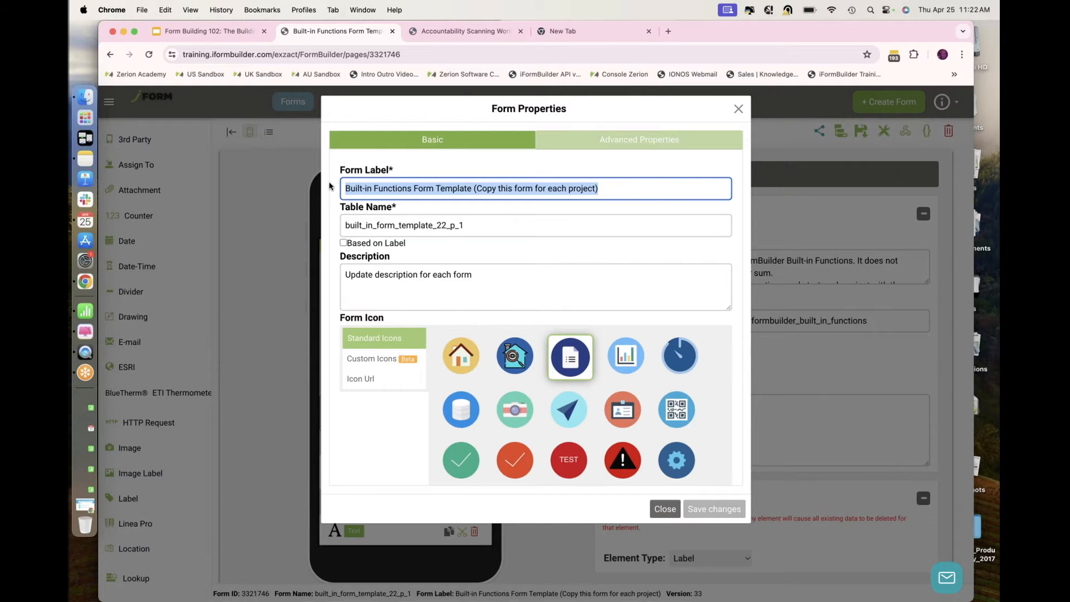
pyautogui.write('Webni')
pyautogui.press('BackSpace')
pyautogui.press('BackSpace')
pyautogui.write('inar B')
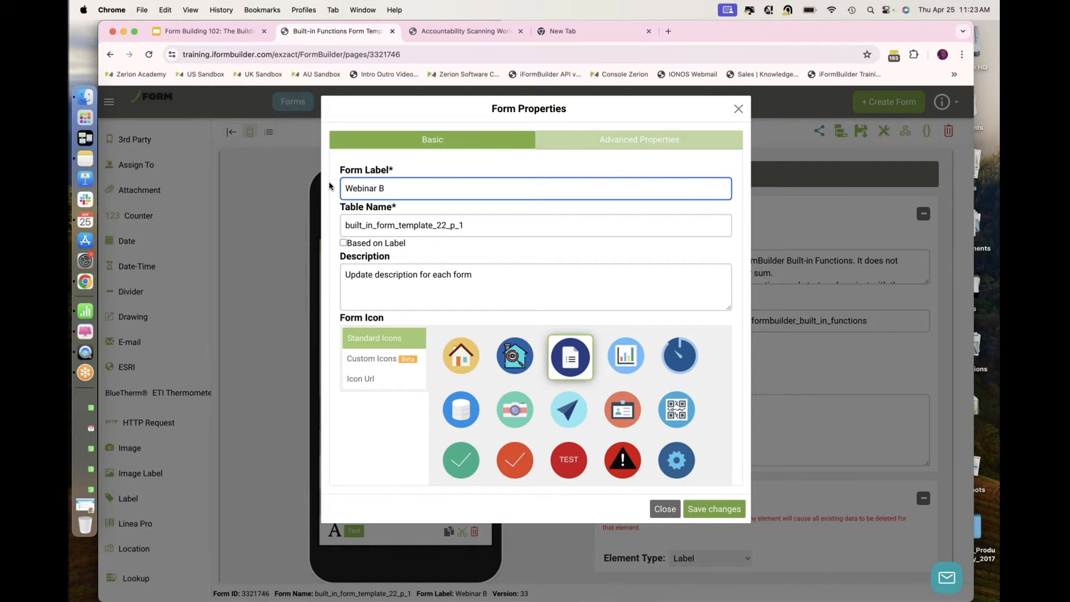
pyautogui.write('uilding Blocks 102 ')
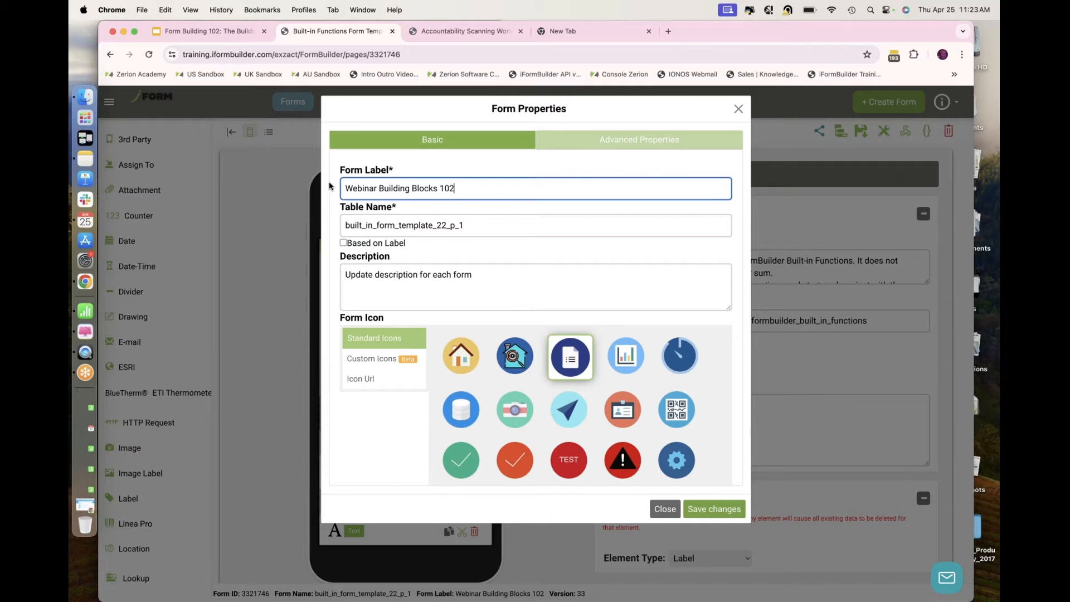
pyautogui.write('2024')
# Base the form's table name on its label, append "_p" to it, and save the form properties.
pyautogui.click(343, 243)
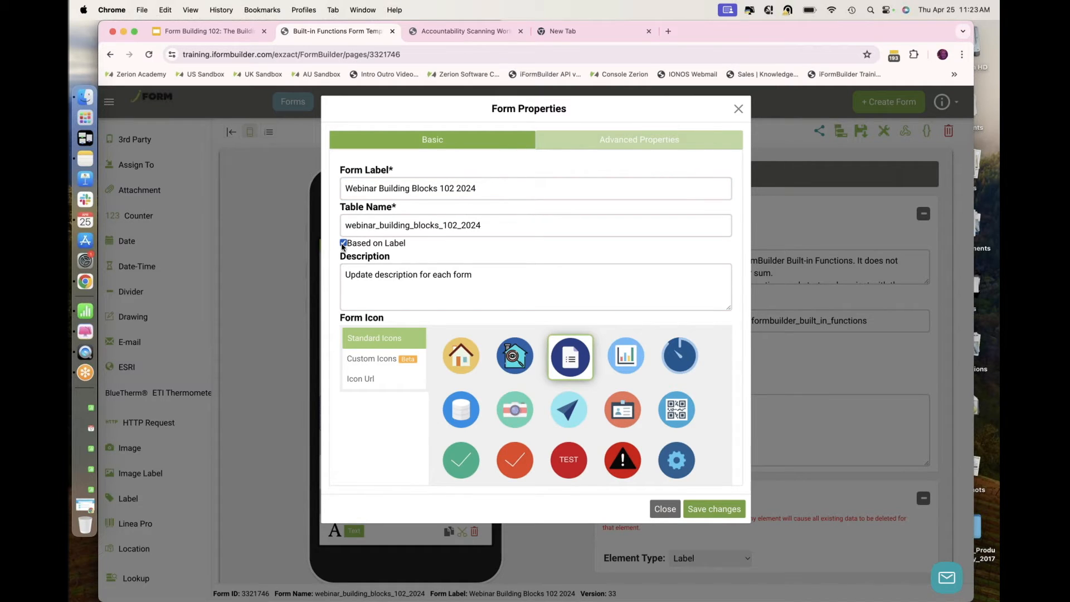
pyautogui.click(491, 225)
pyautogui.write('_p')
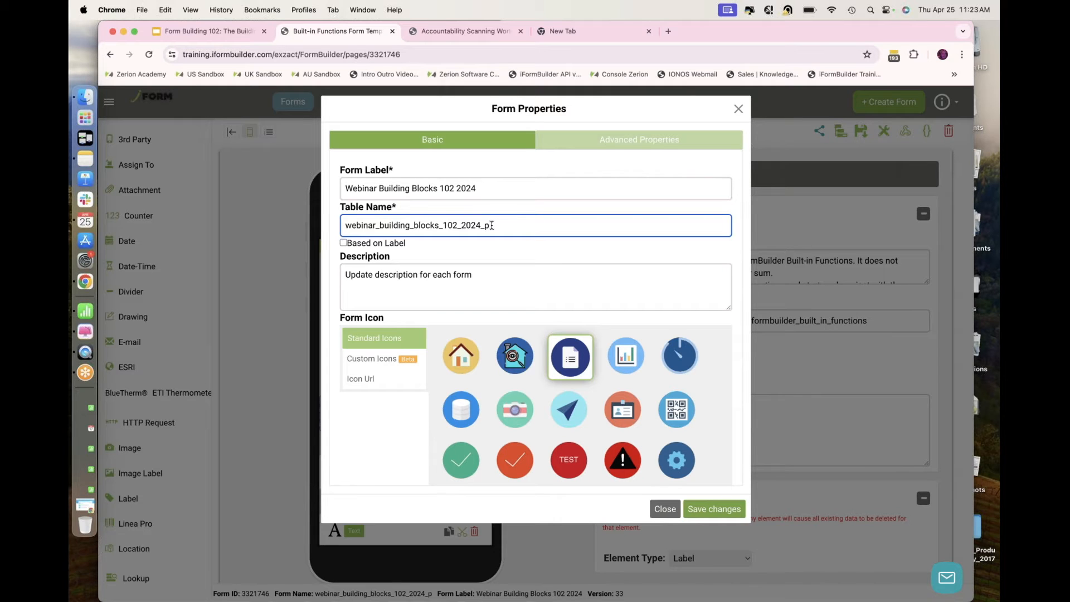
pyautogui.click(707, 510)
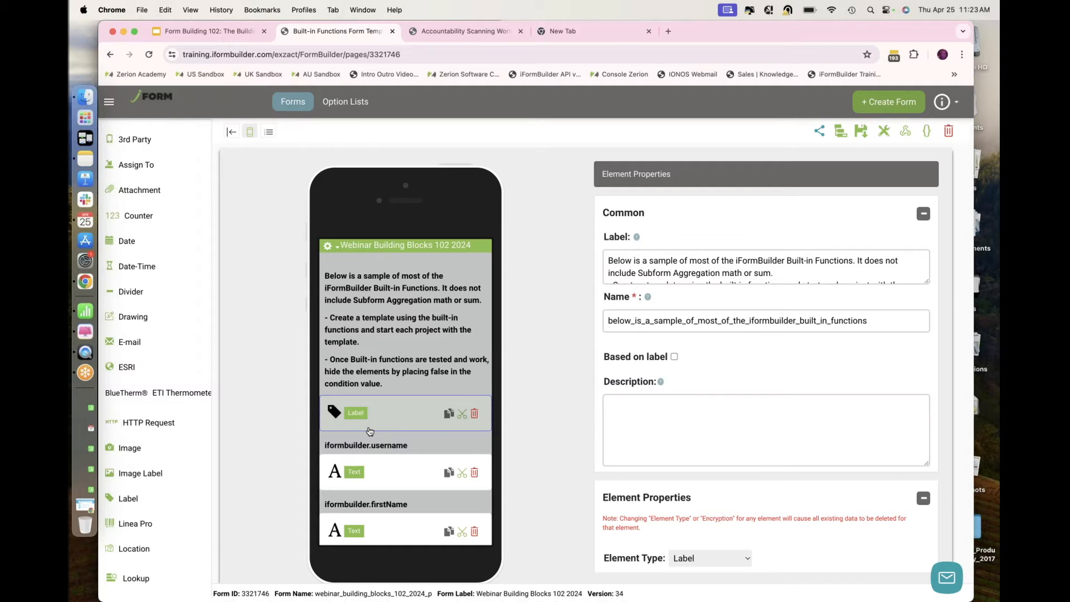
# Delete the introductory label element describing the built-in functions sample, acknowledging the data warning with "DELETE ELEMENT".
pyautogui.click(475, 415)
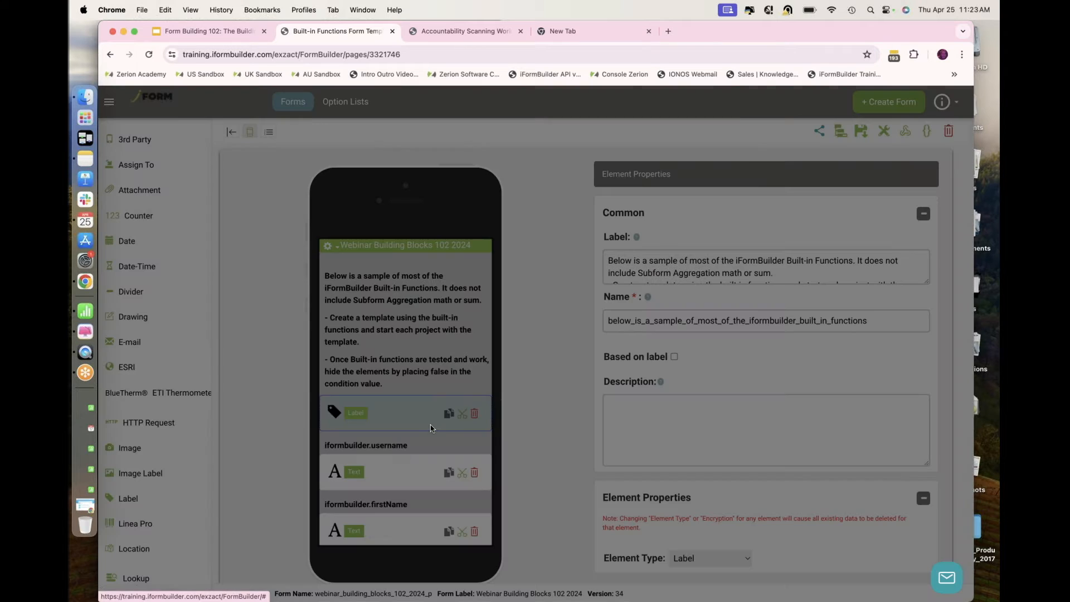
pyautogui.click(335, 145)
pyautogui.click(379, 177)
pyautogui.write('DELE')
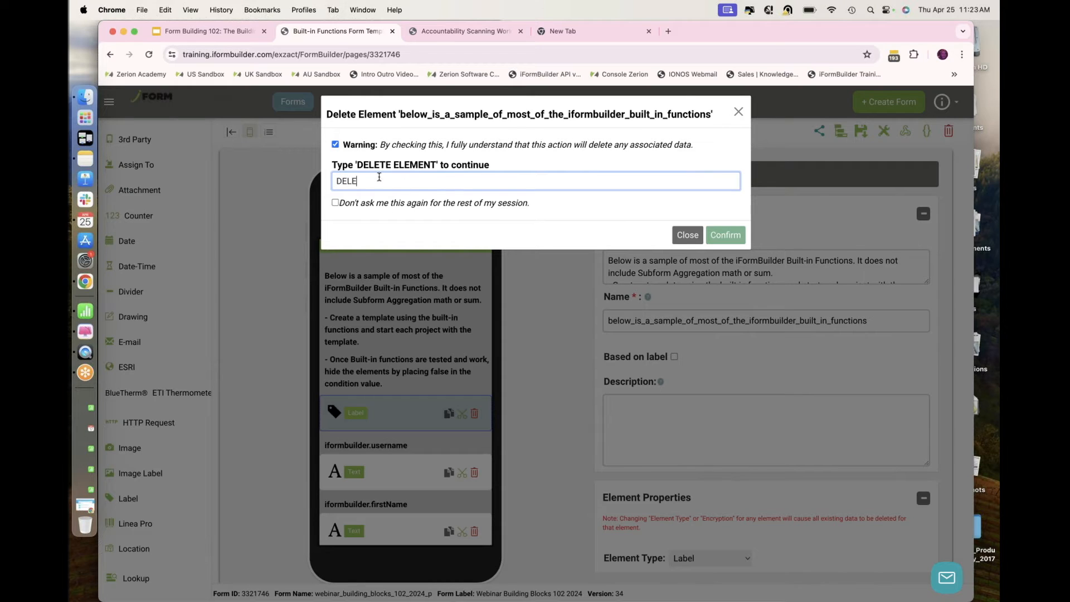
pyautogui.write('TE ELEMENT')
pyautogui.click(724, 234)
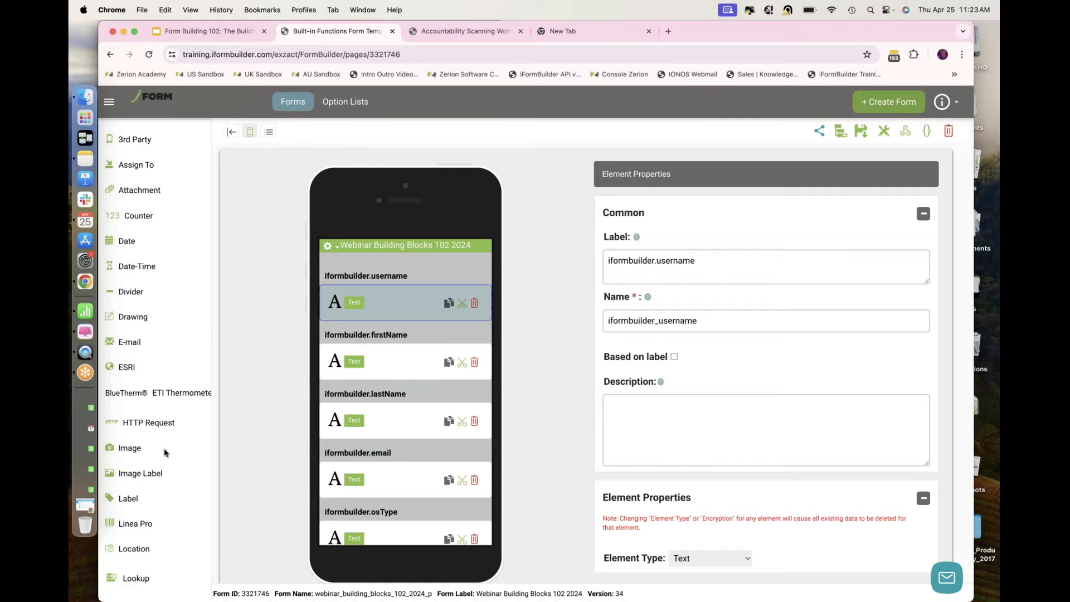
# Add a Pick-List element to the form and move it above the iformbuilder.username element.
pyautogui.scroll(-10, 163, 448)
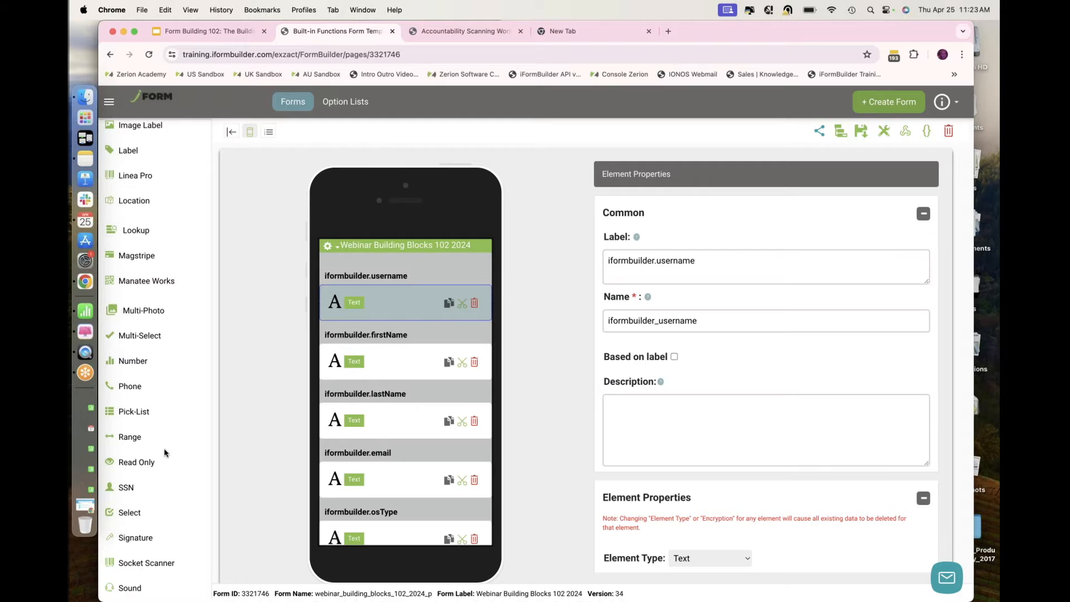
pyautogui.click(136, 411)
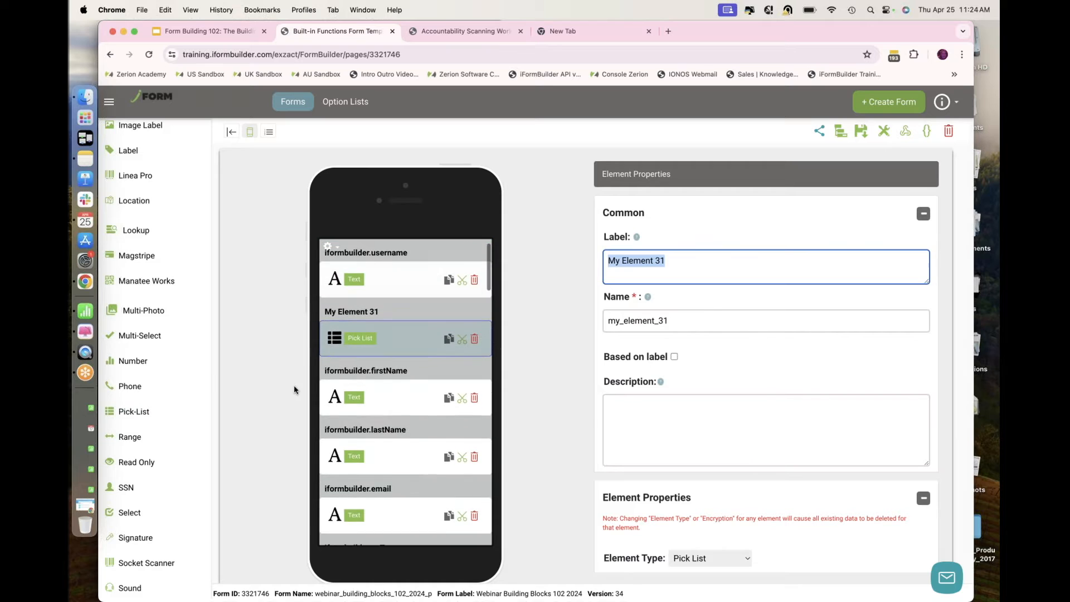
pyautogui.moveTo(404, 312); pyautogui.dragTo(400, 252)
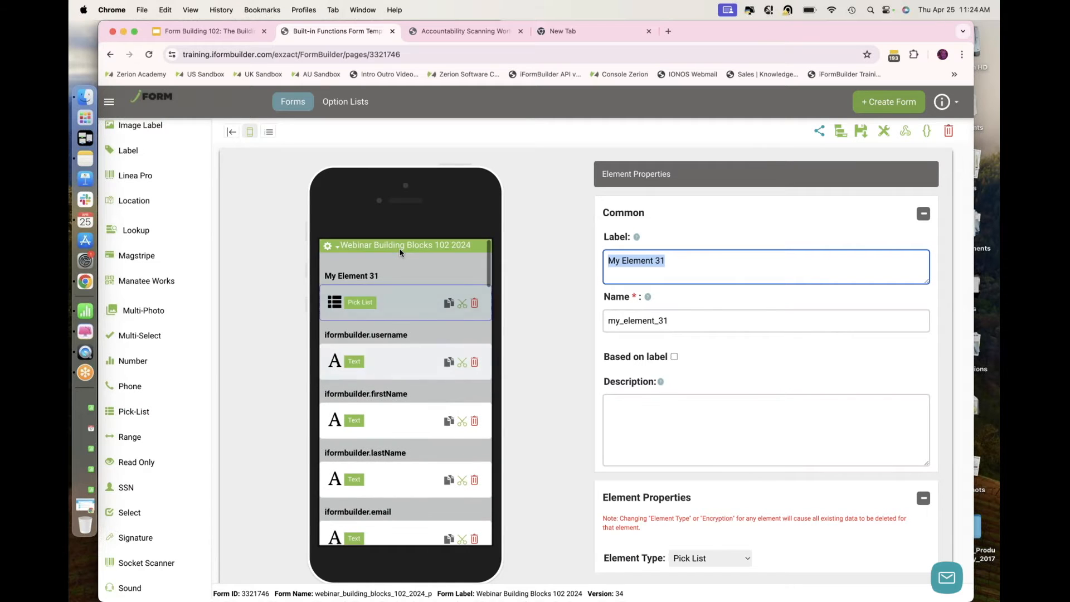
# Label the new pick list "Select the color of paint for exterior" and base its name on the label.
pyautogui.tripleClick(661, 265)
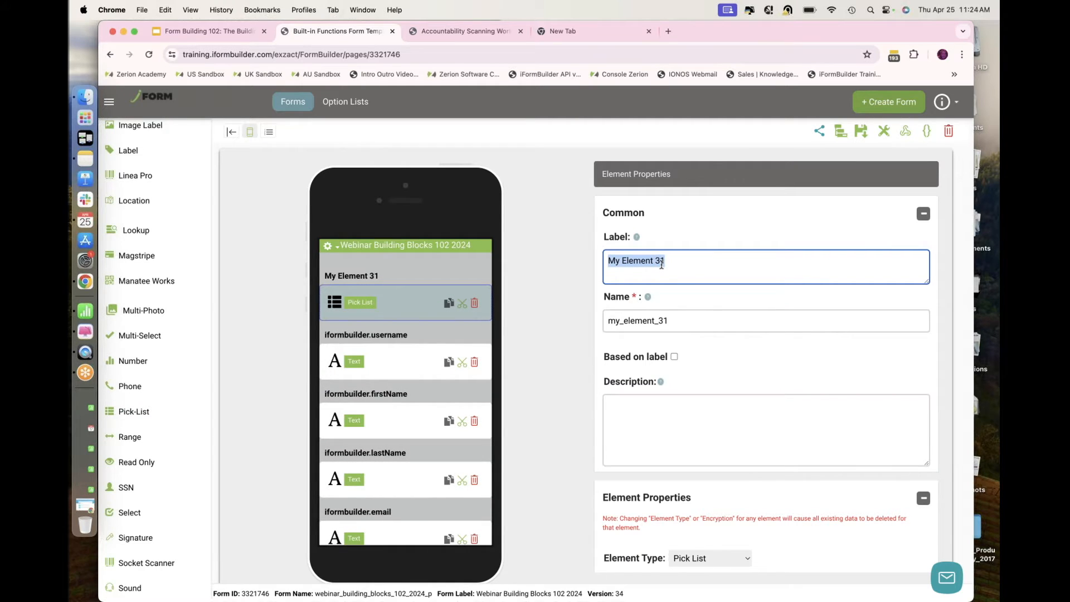
pyautogui.write('Se')
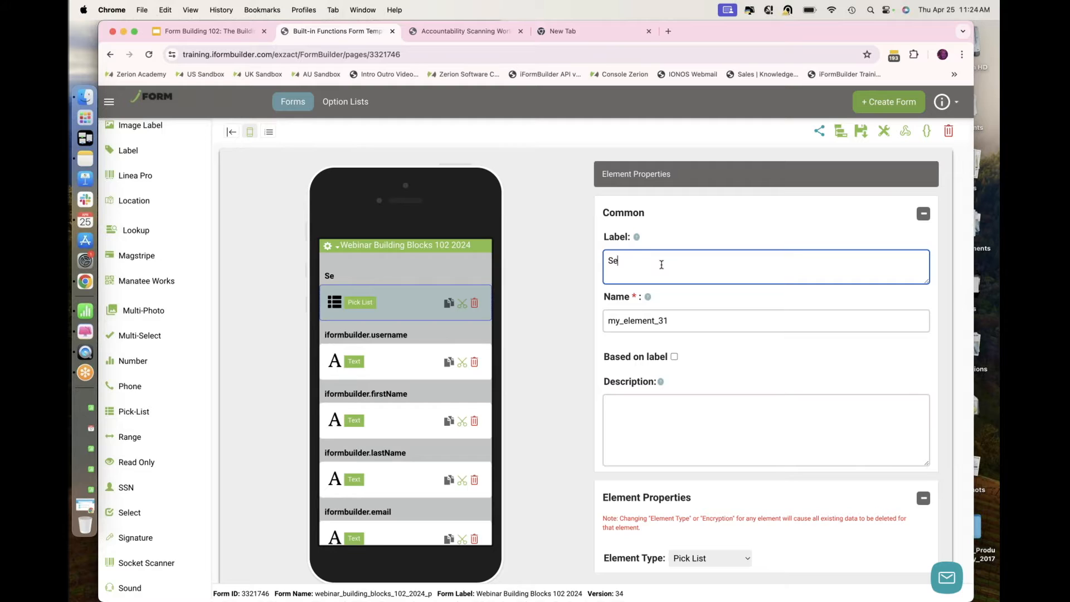
pyautogui.write('lect the color of paint')
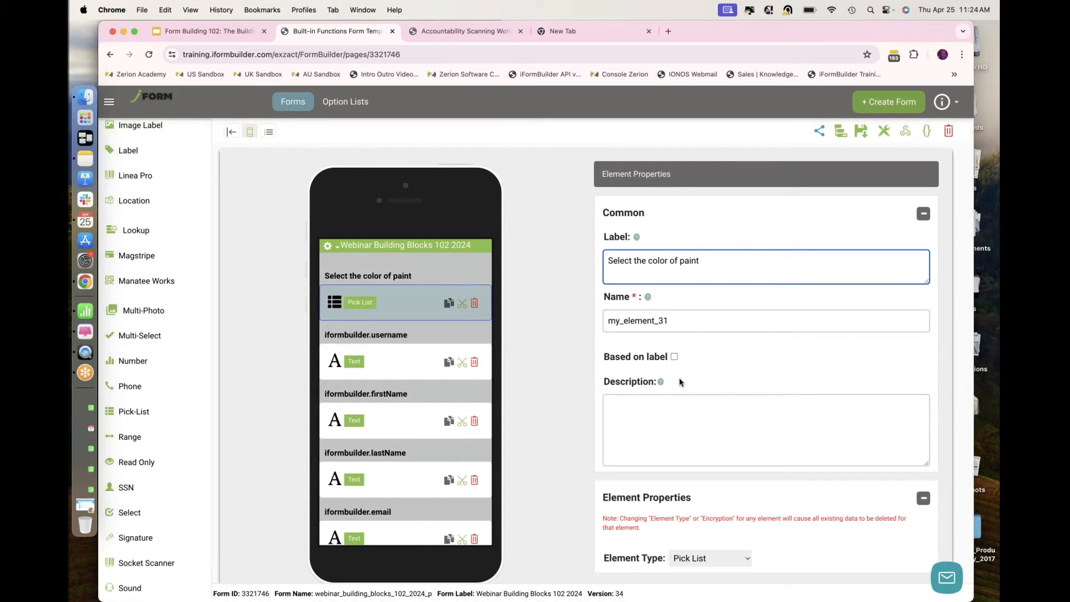
pyautogui.write('for ')
pyautogui.write('ec')
pyautogui.write('terior')
pyautogui.click(674, 356)
pyautogui.moveTo(611, 318); pyautogui.dragTo(773, 318)
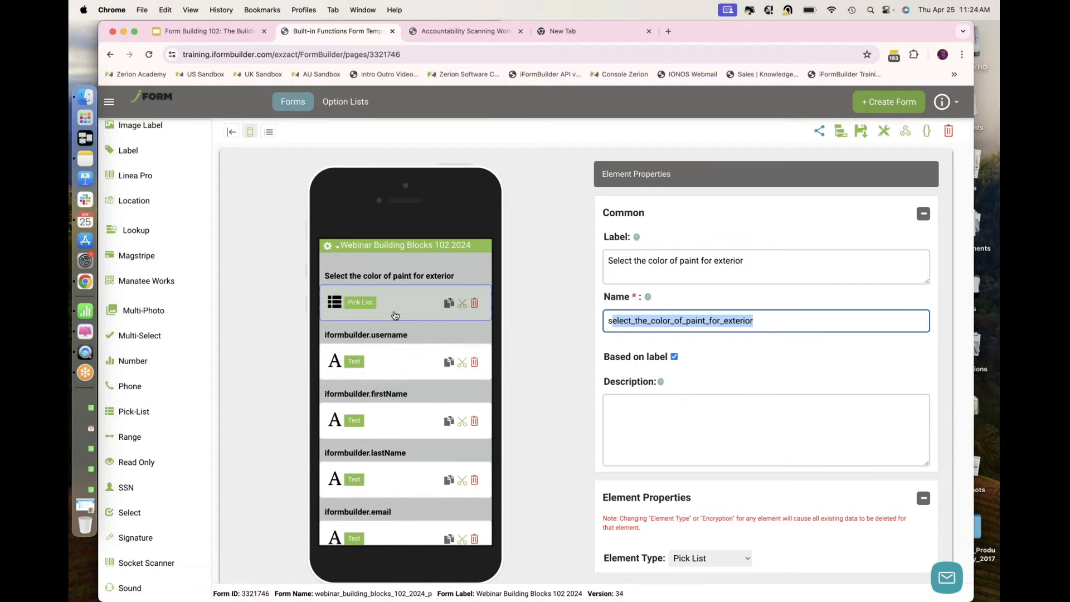
# Search the option lists for "color" and assign the Choose Color list to the exterior paint pick list.
pyautogui.scroll(-4, 674, 379)
pyautogui.scroll(-10, 673, 378)
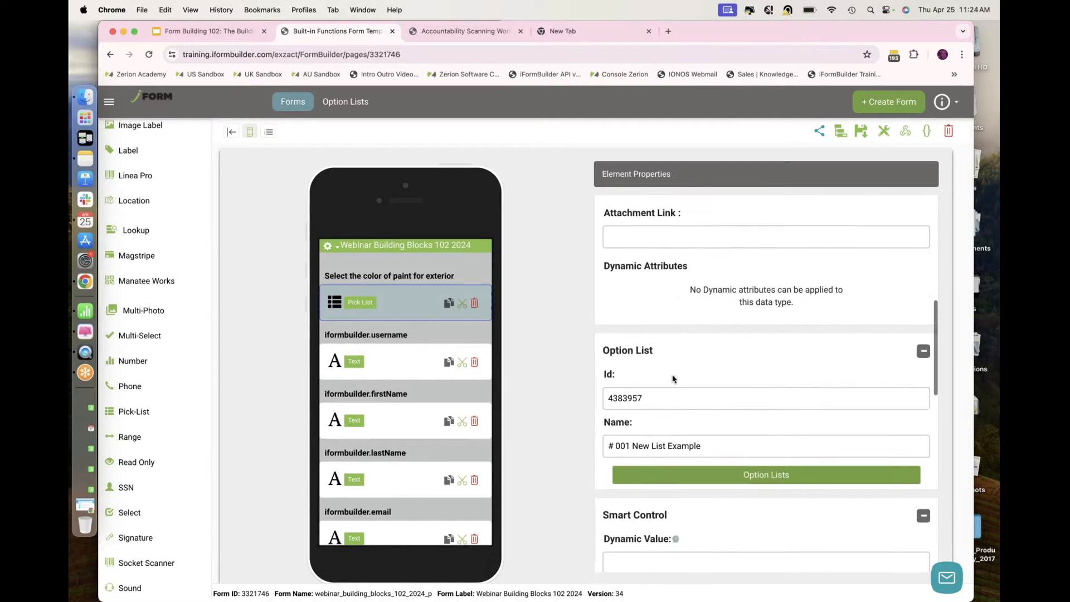
pyautogui.scroll(-2, 673, 379)
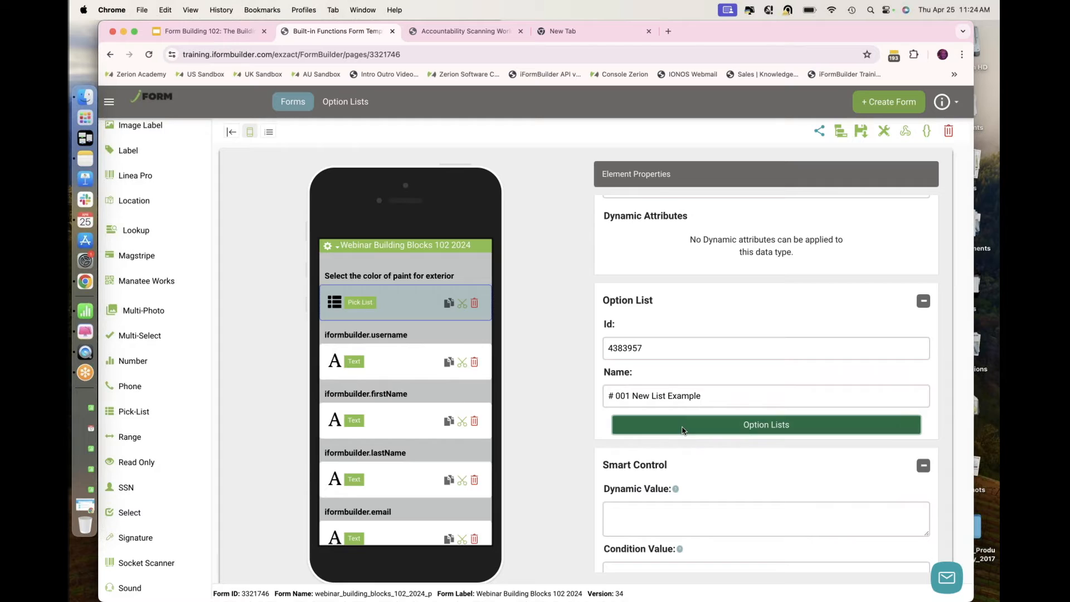
pyautogui.click(682, 426)
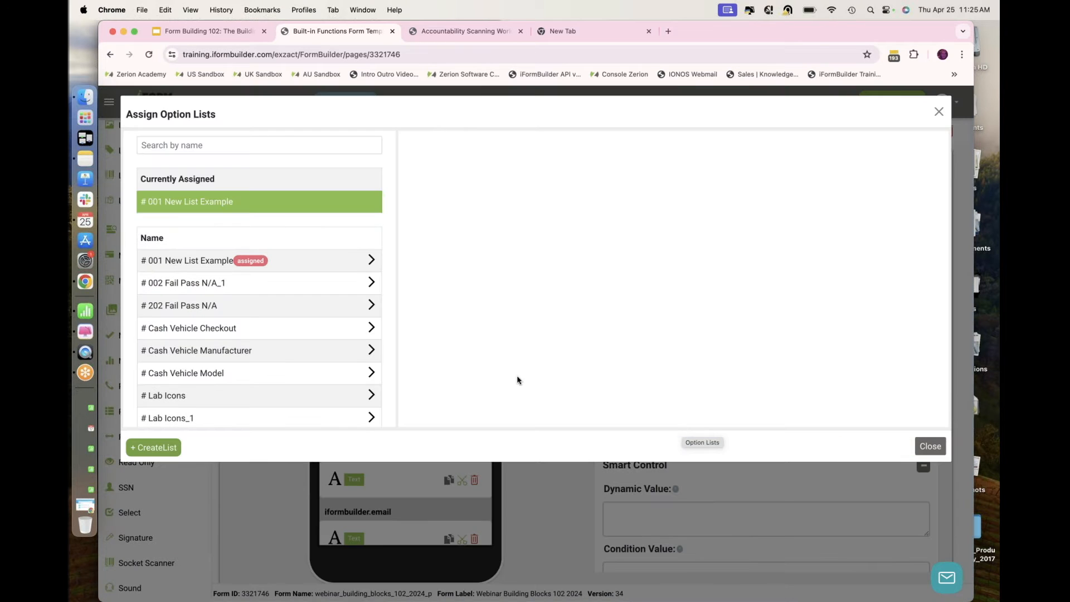
pyautogui.click(186, 204)
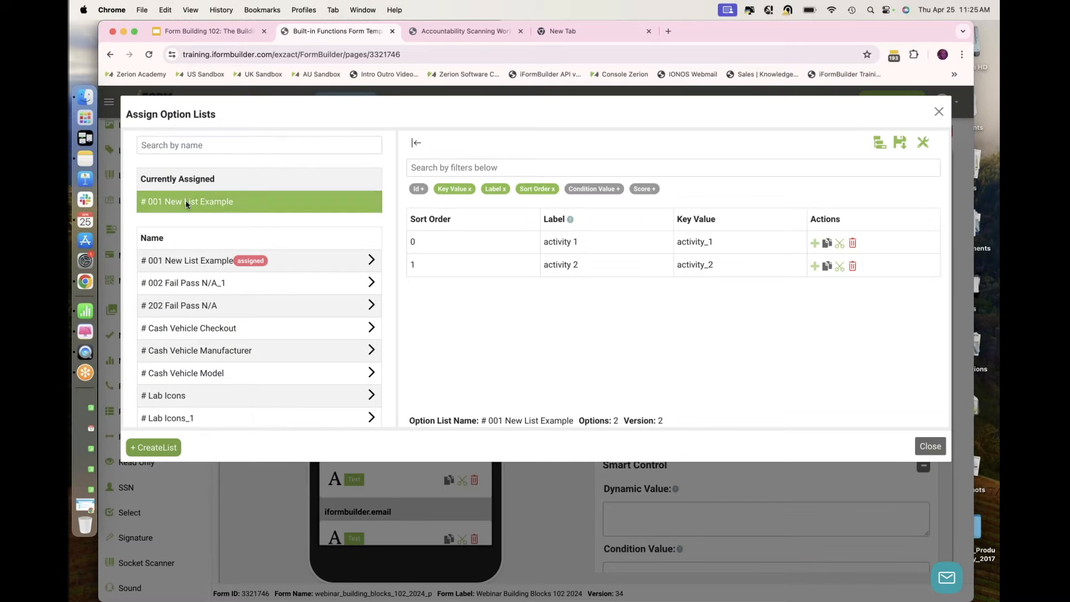
pyautogui.click(188, 146)
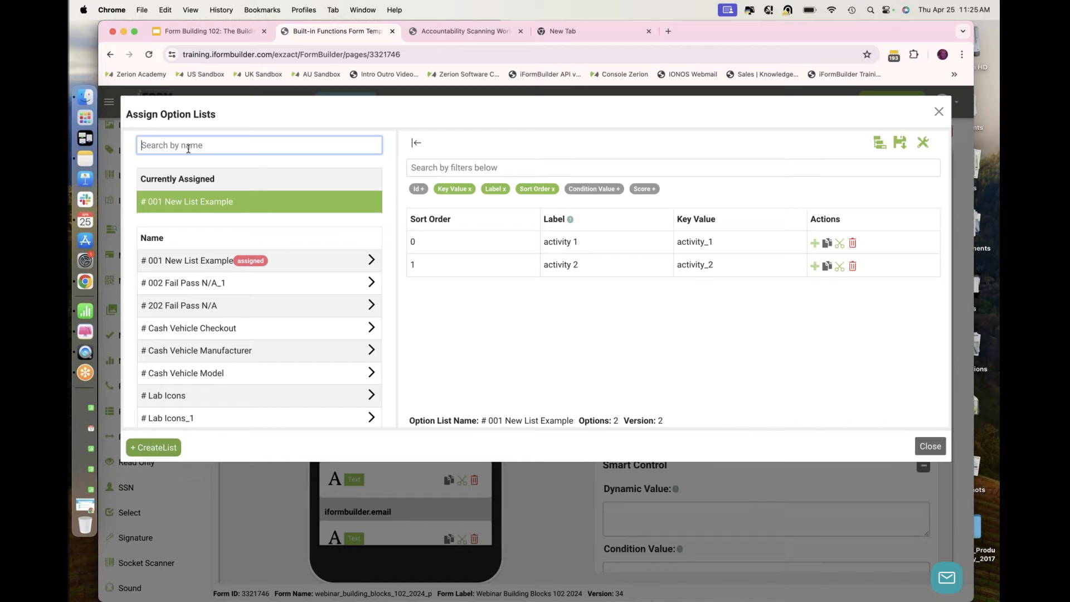
pyautogui.write('col')
pyautogui.write('or')
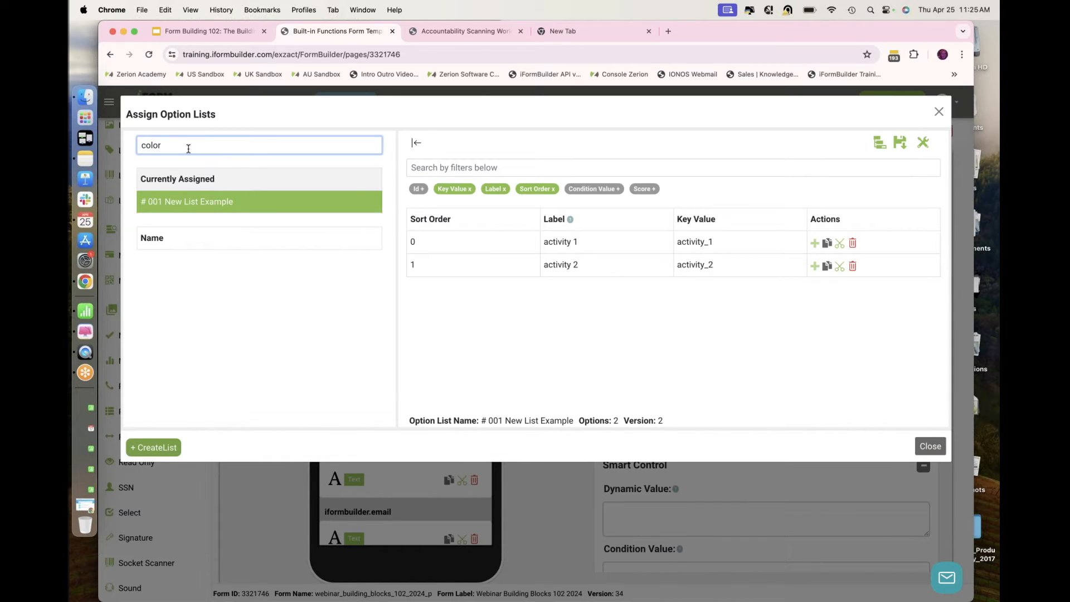
pyautogui.click(218, 332)
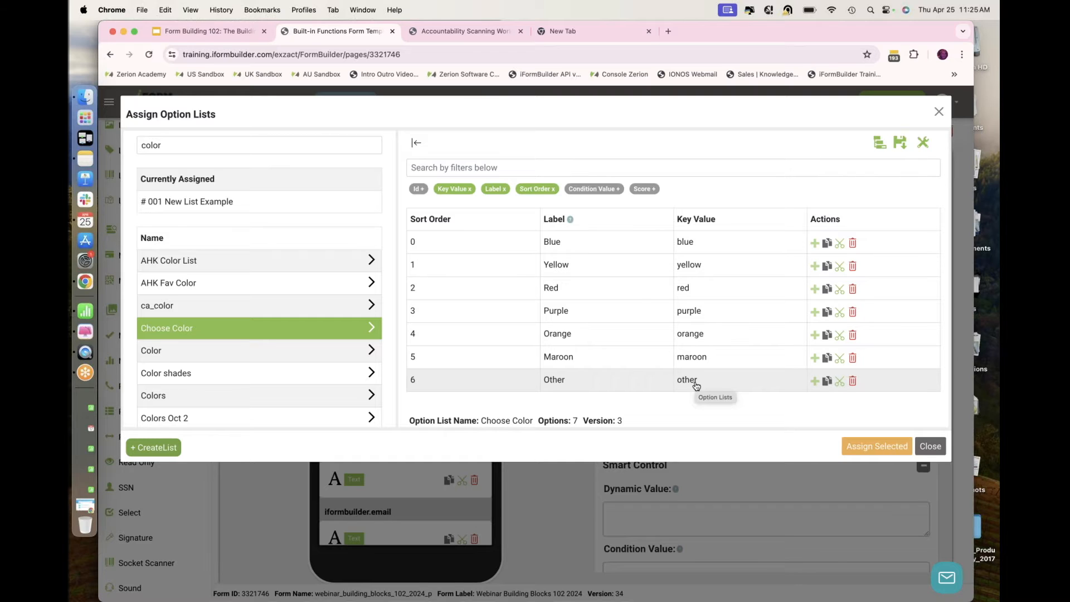
pyautogui.click(876, 446)
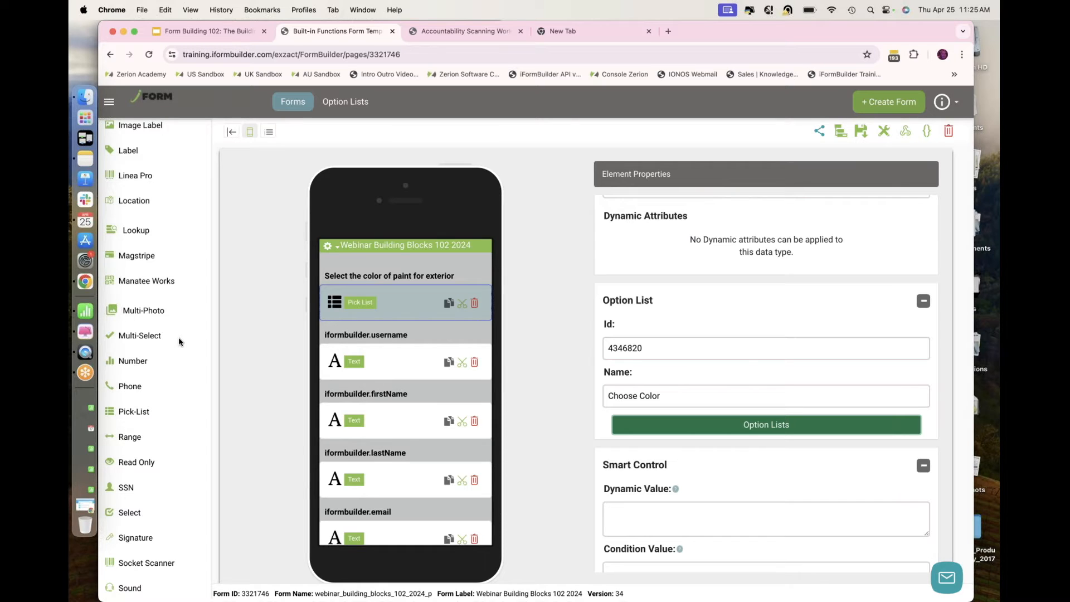
# Add a Text element below the pick list labelled "What is the color of the exterior if not listed?" and turn off basing its name on the label.
pyautogui.scroll(-5, 161, 362)
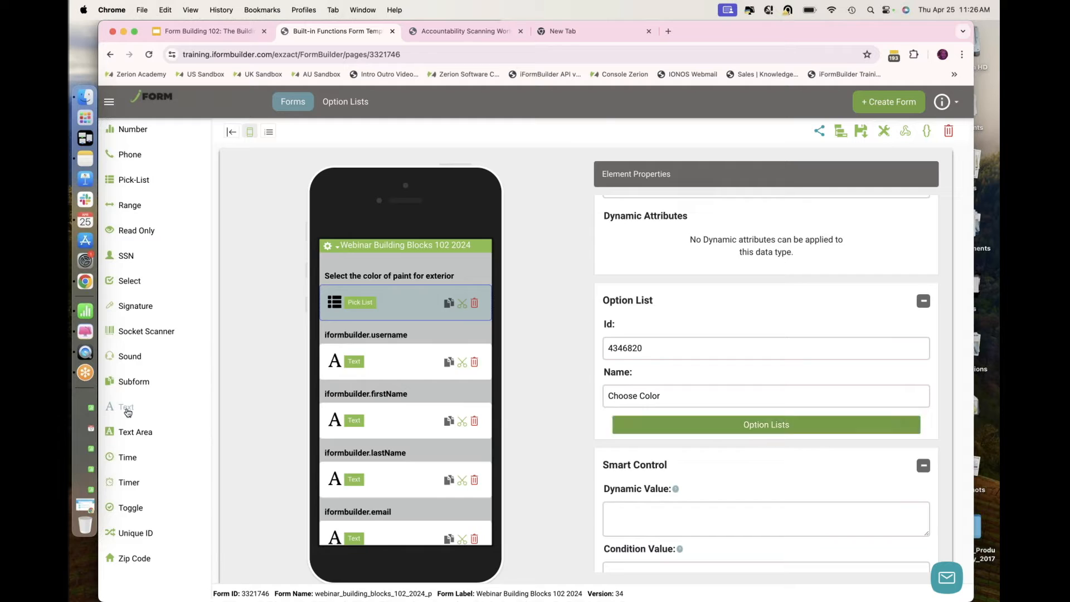
pyautogui.click(128, 412)
pyautogui.write('What ')
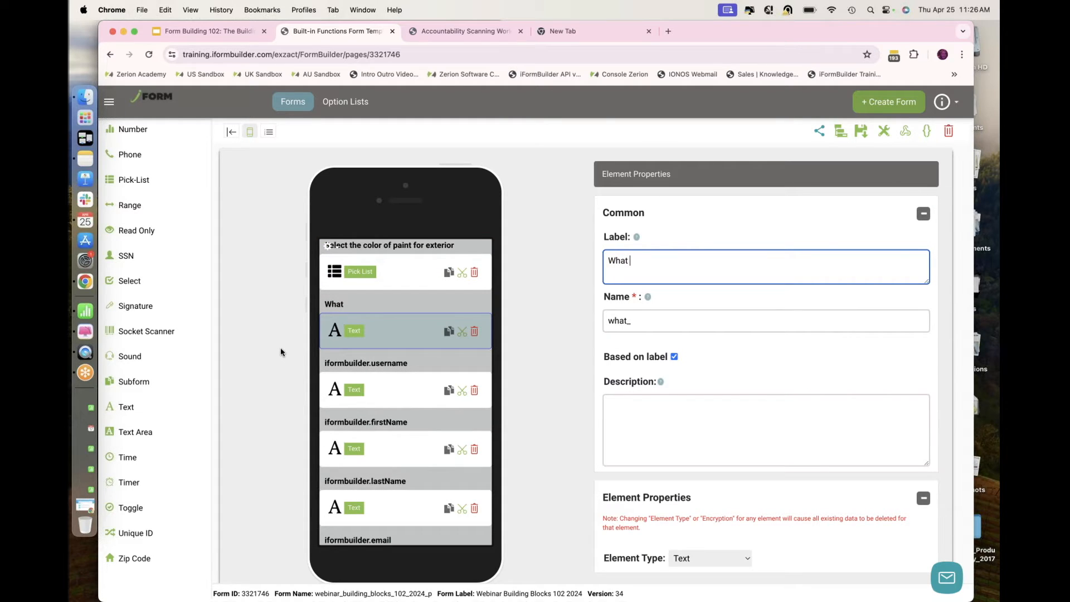
pyautogui.write('is the color')
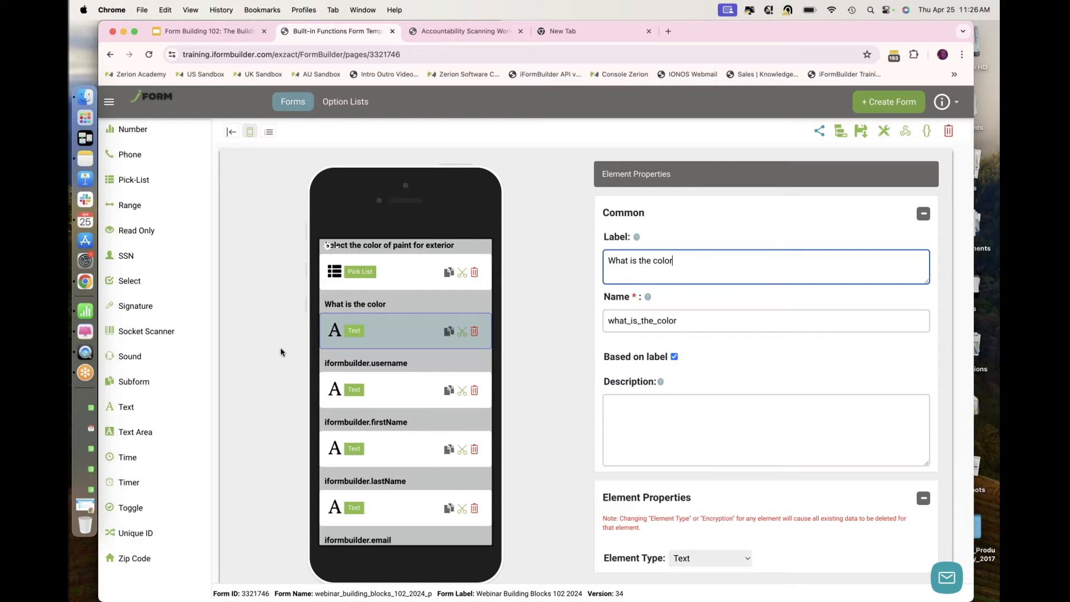
pyautogui.write(' of the exteri')
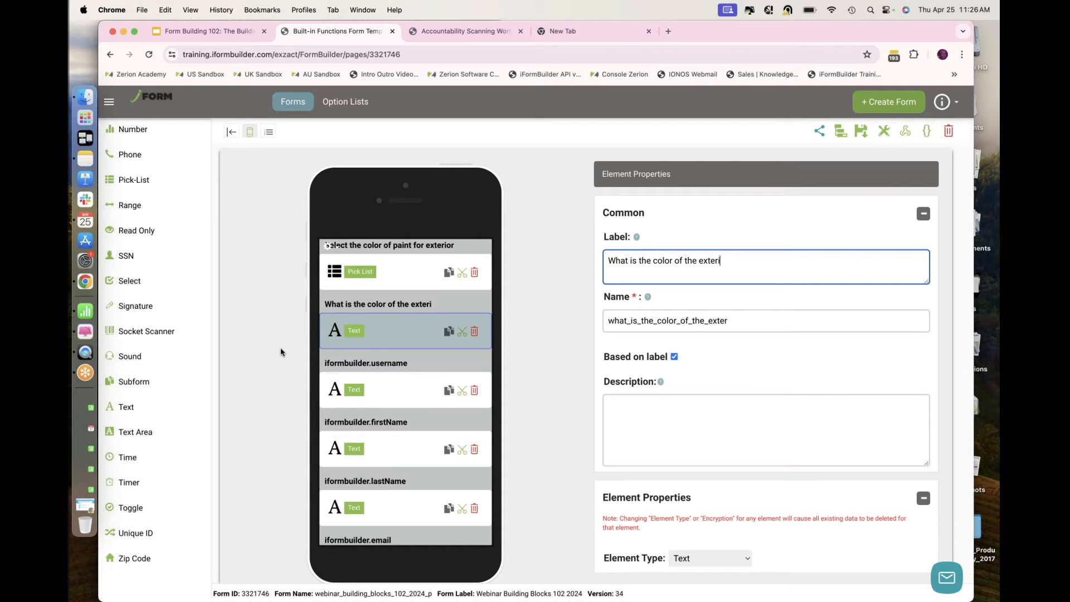
pyautogui.write('or if not listed?')
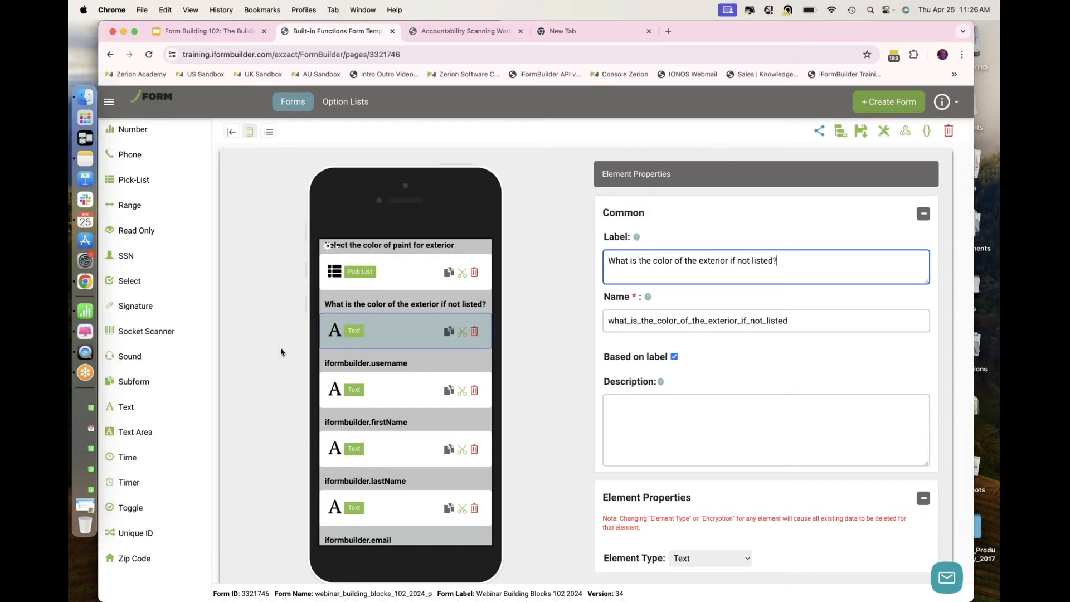
pyautogui.click(674, 357)
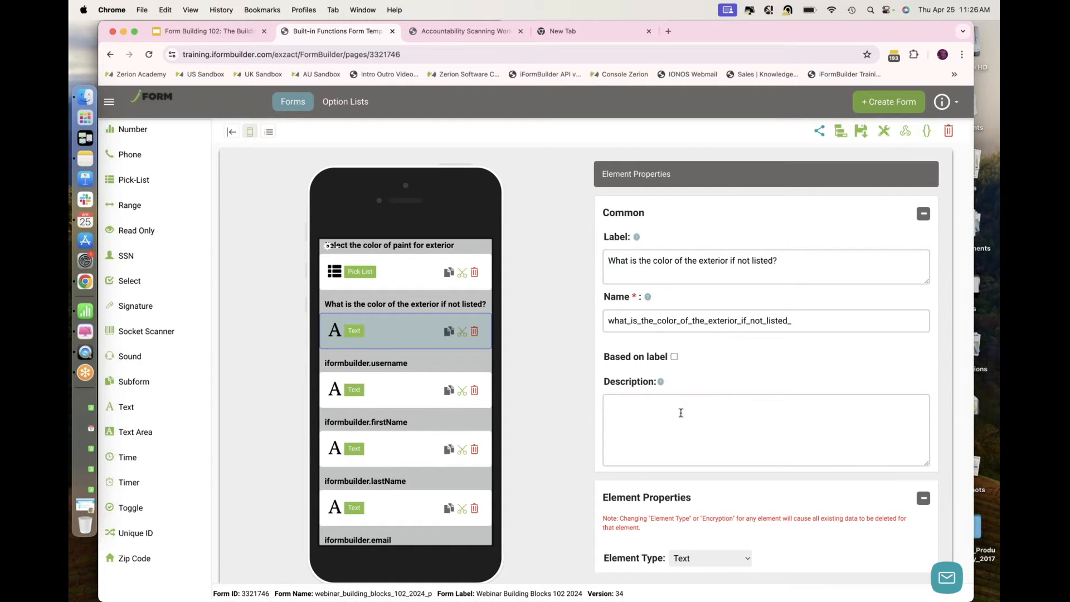
# Switch to the slide deck and highlight the ZCDisplayKey heading on the Option List functions slide.
pyautogui.click(244, 34)
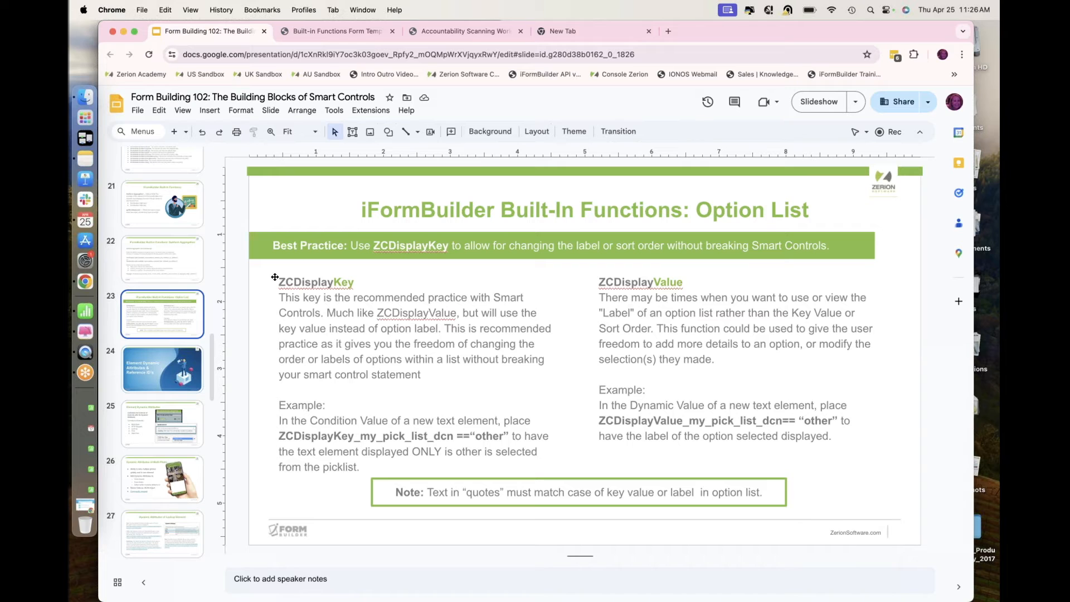
pyautogui.click(360, 283)
pyautogui.moveTo(361, 283); pyautogui.dragTo(276, 285)
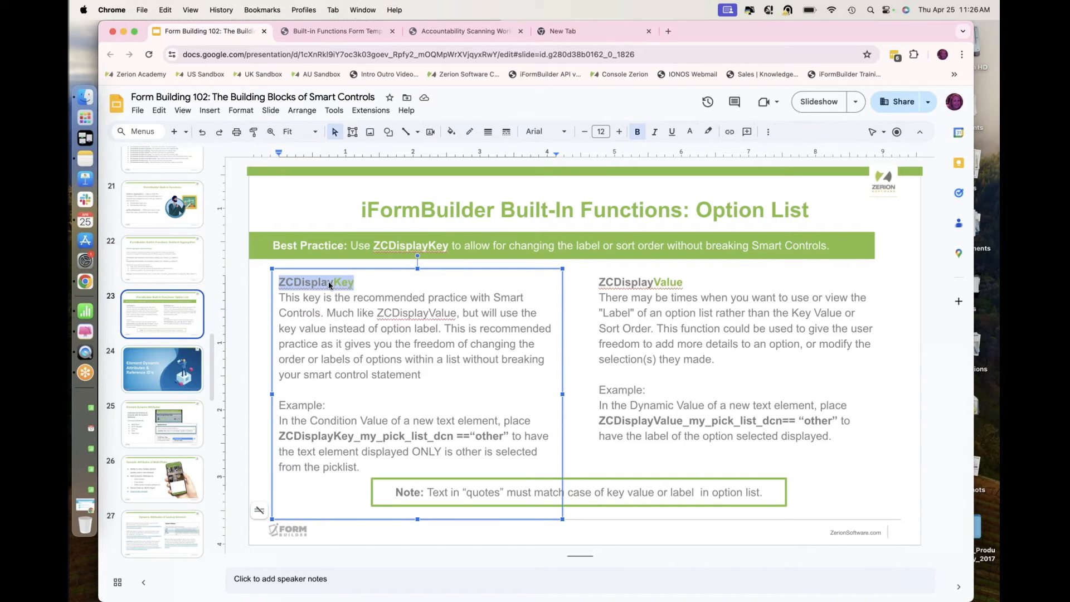
# Return to the form and enter ZCDisplayKey_ as the Dynamic Value of the text element for unlisted exterior colors.
pyautogui.click(339, 31)
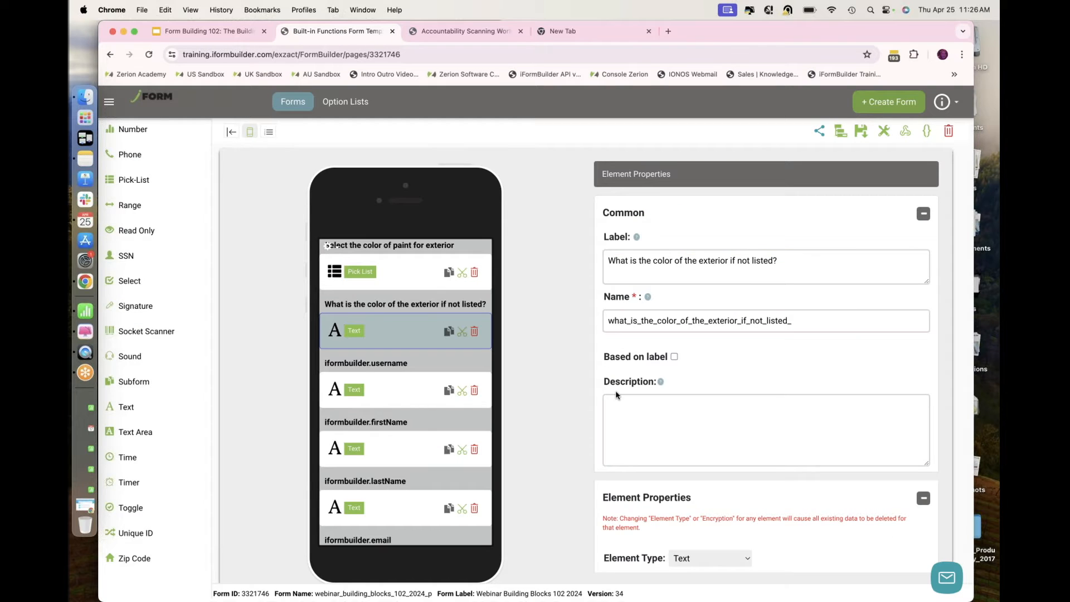
pyautogui.scroll(-10, 617, 415)
pyautogui.click(633, 336)
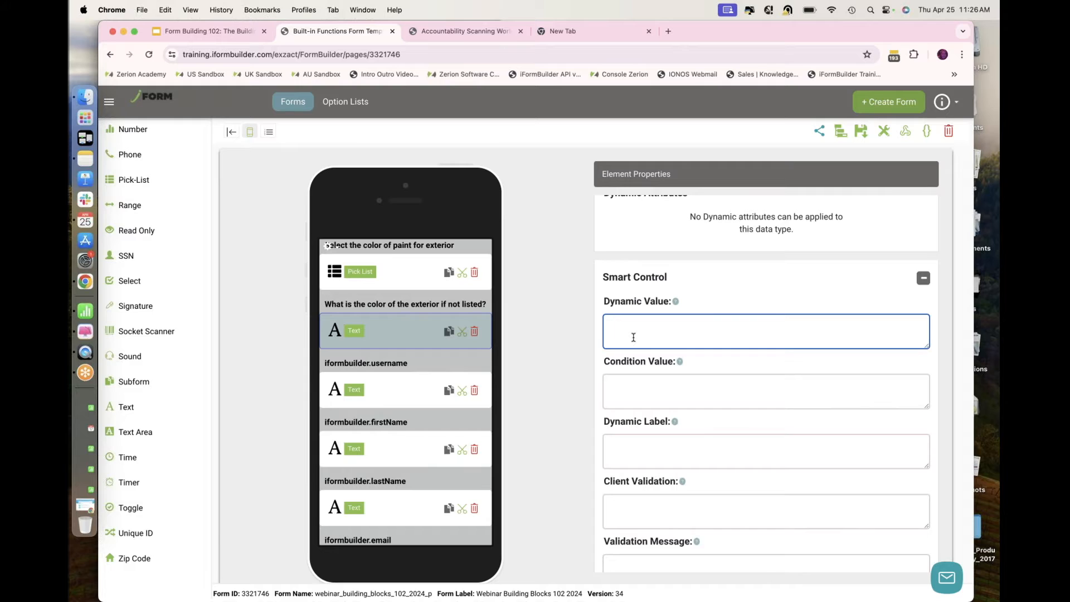
pyautogui.write('ZCDisplayKey_')
# Copy the exterior paint pick list's name, select_the_color_of_paint_for_exterior, and append it to the text element's Dynamic Value expression.
pyautogui.click(409, 279)
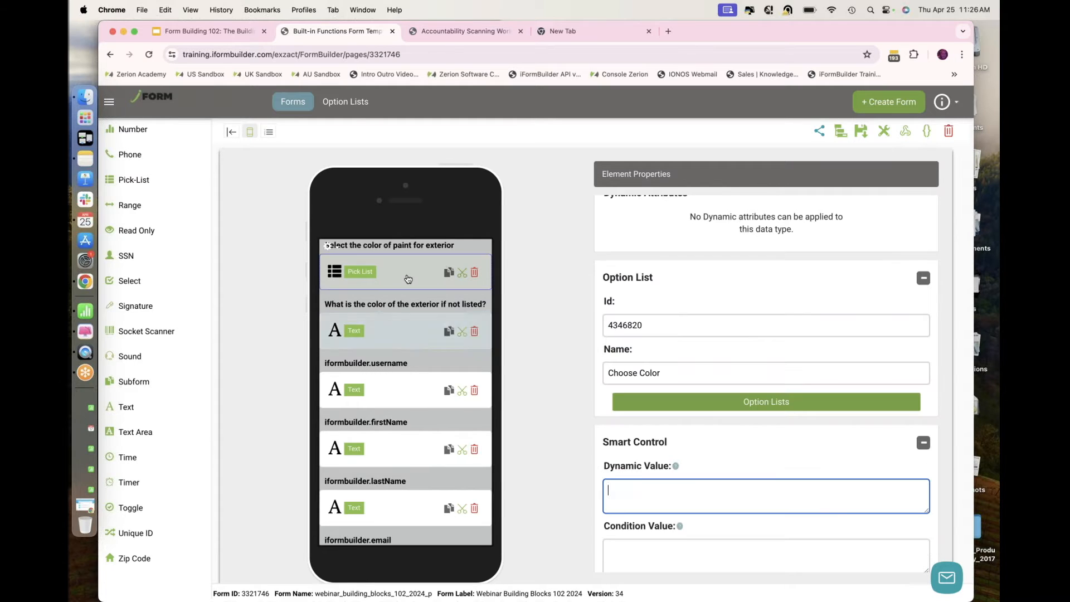
pyautogui.scroll(10, 692, 352)
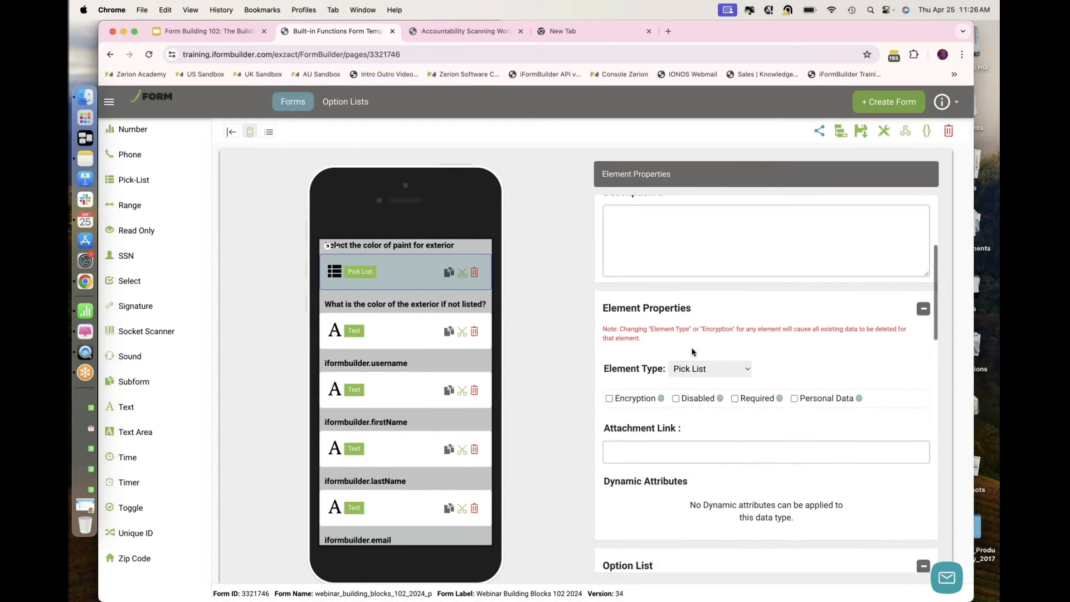
pyautogui.scroll(2, 692, 352)
pyautogui.doubleClick(695, 307)
pyautogui.press('super+c')
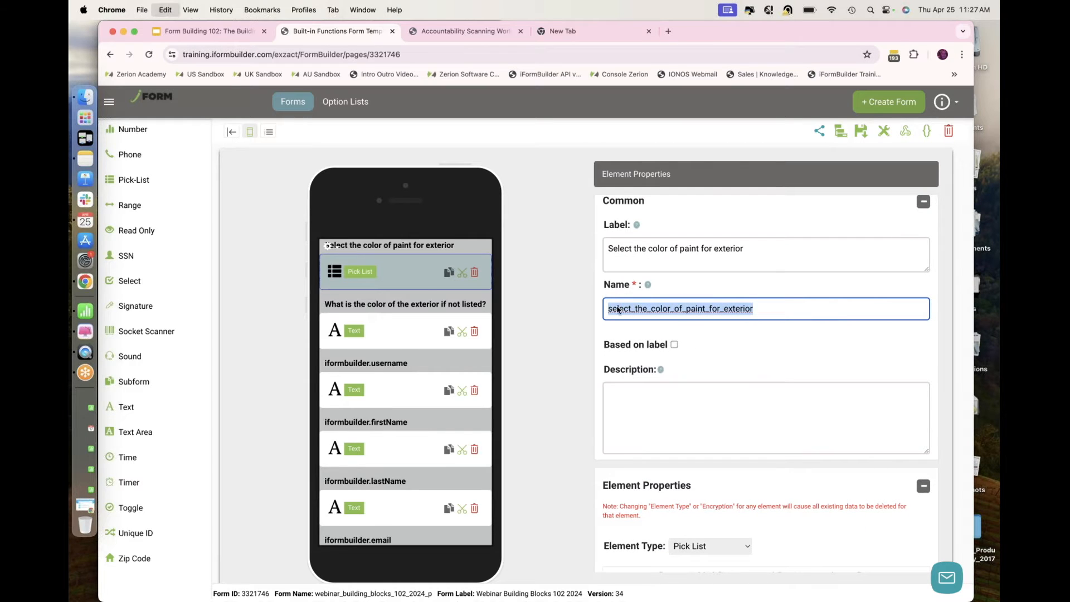
pyautogui.click(393, 333)
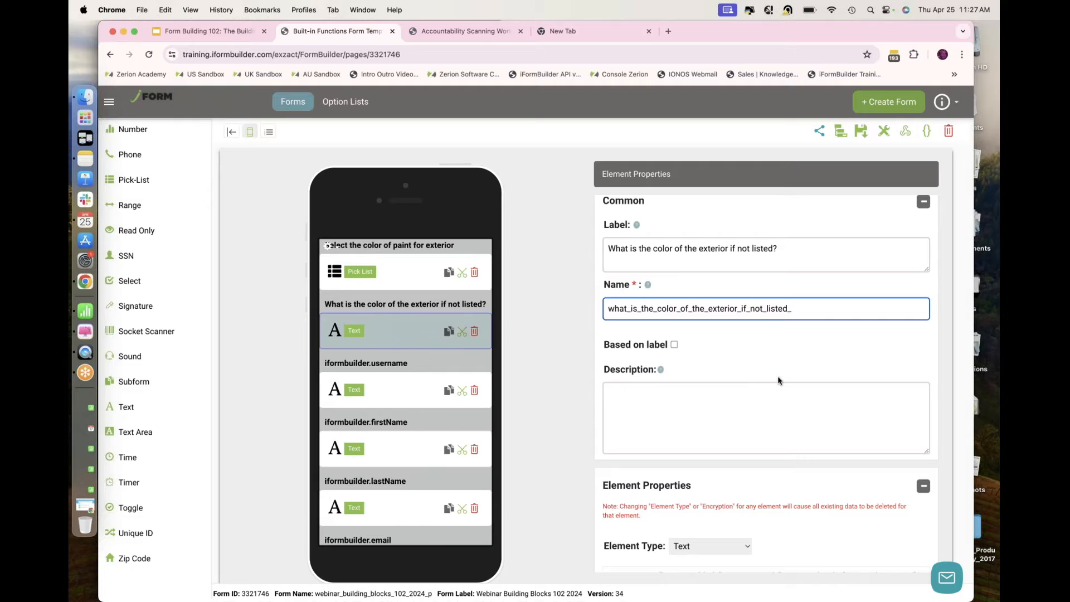
pyautogui.scroll(-10, 709, 375)
pyautogui.click(730, 354)
pyautogui.press('super+v')
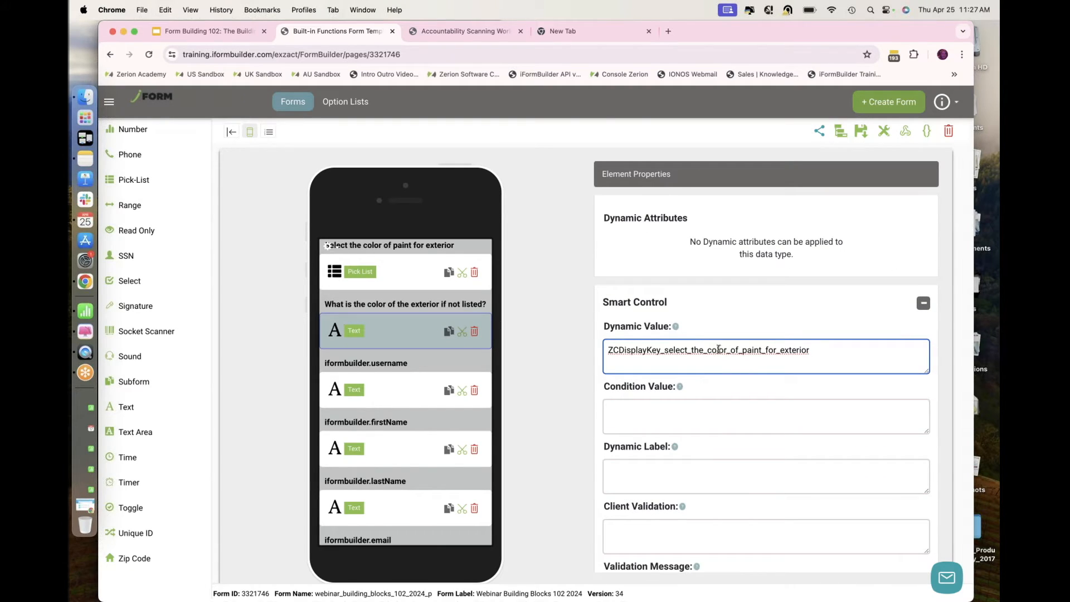
# Move the ZCDisplayKey expression from Dynamic Value to Condition Value and append =="other" to it.
pyautogui.press('super+a')
pyautogui.press('super+c')
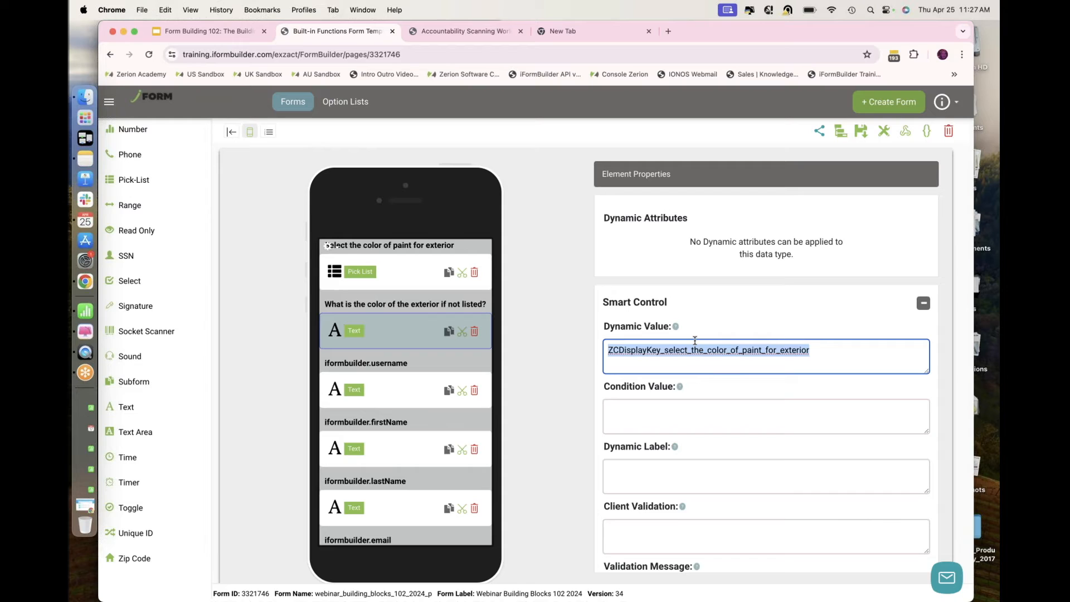
pyautogui.press('BackSpace')
pyautogui.click(656, 408)
pyautogui.press('super+v')
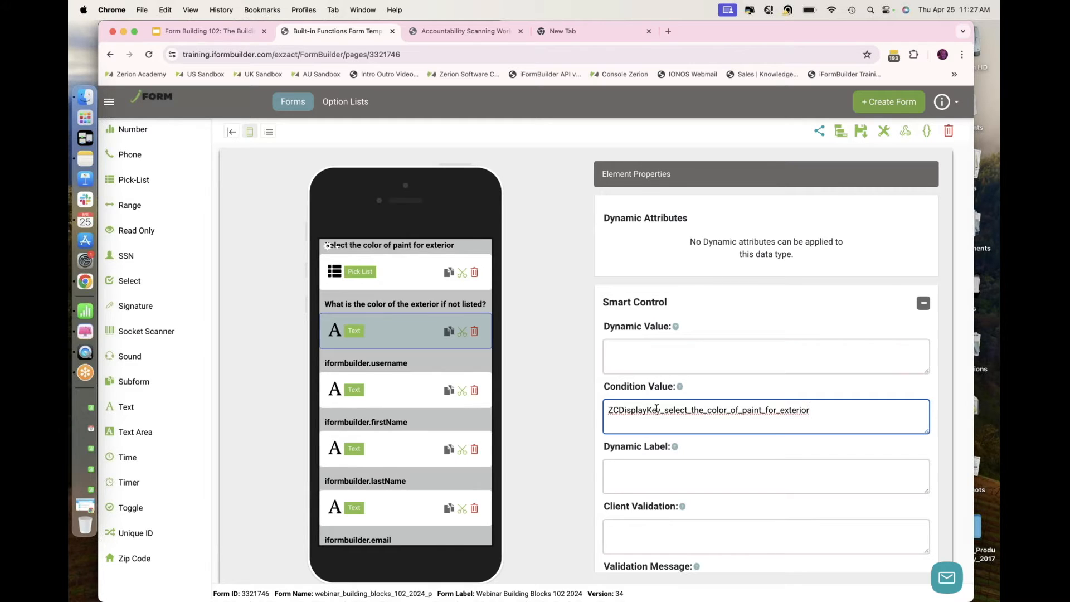
pyautogui.write('=="other"')
# Highlight the function, pick list name and key value in the Condition Value expression, and save the form.
pyautogui.moveTo(607, 411); pyautogui.dragTo(662, 415)
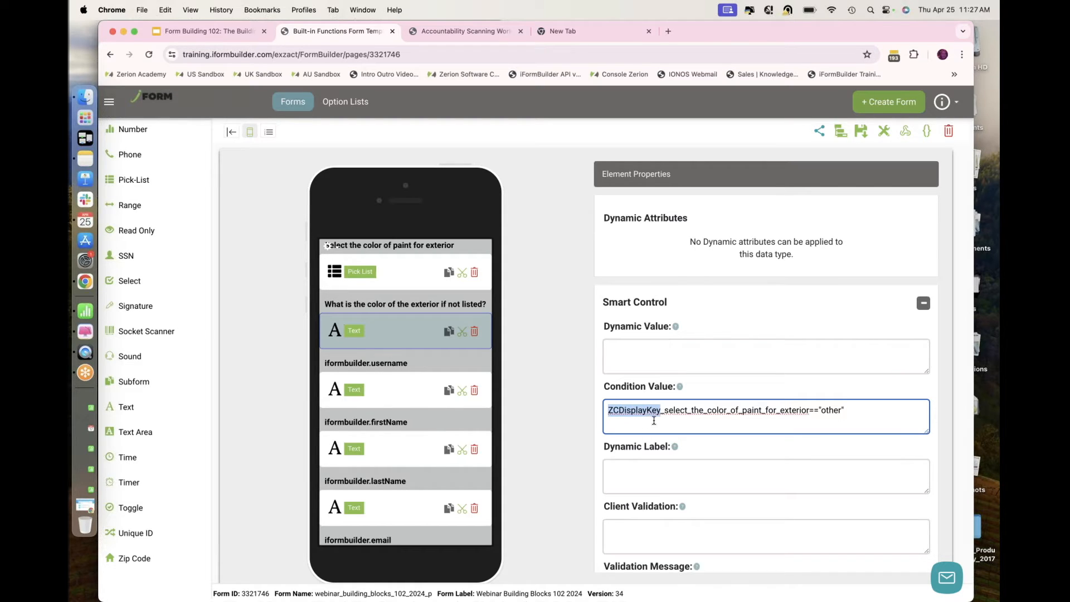
pyautogui.click(663, 411)
pyautogui.moveTo(663, 411); pyautogui.dragTo(809, 411)
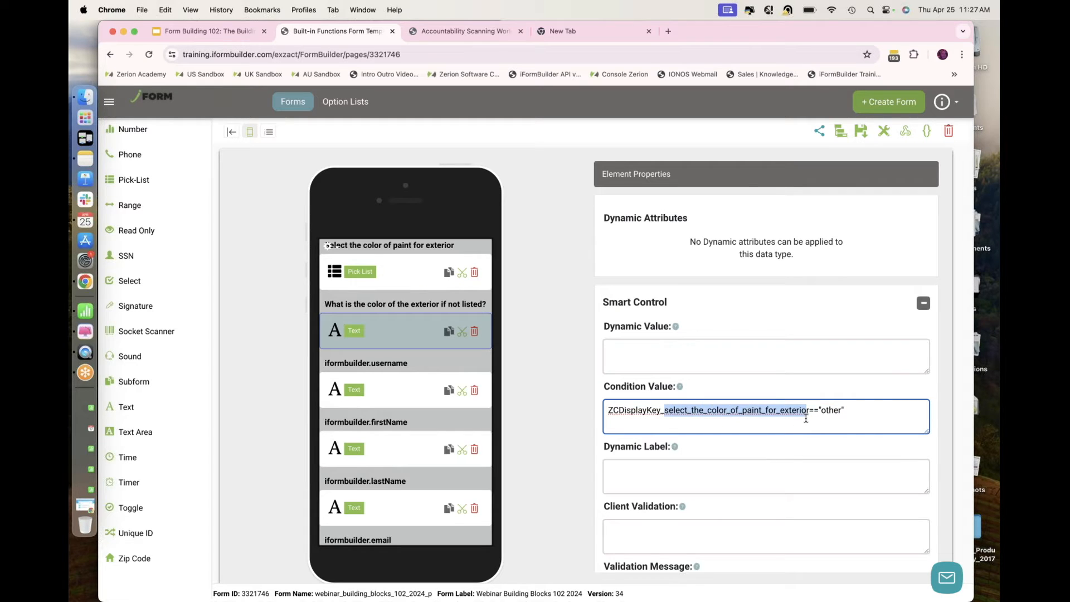
pyautogui.moveTo(821, 411); pyautogui.dragTo(843, 412)
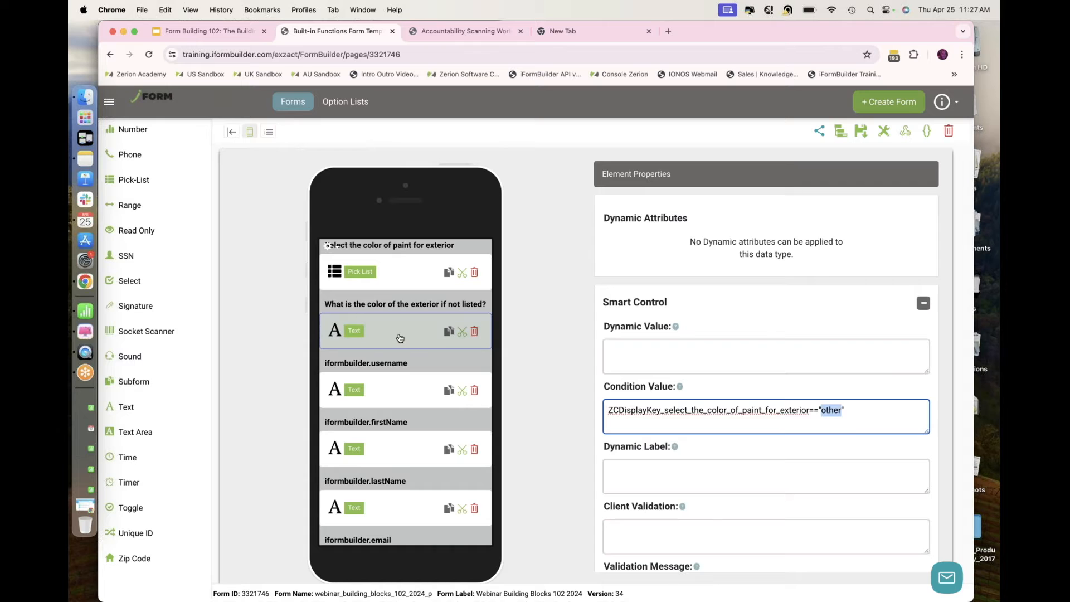
pyautogui.click(860, 133)
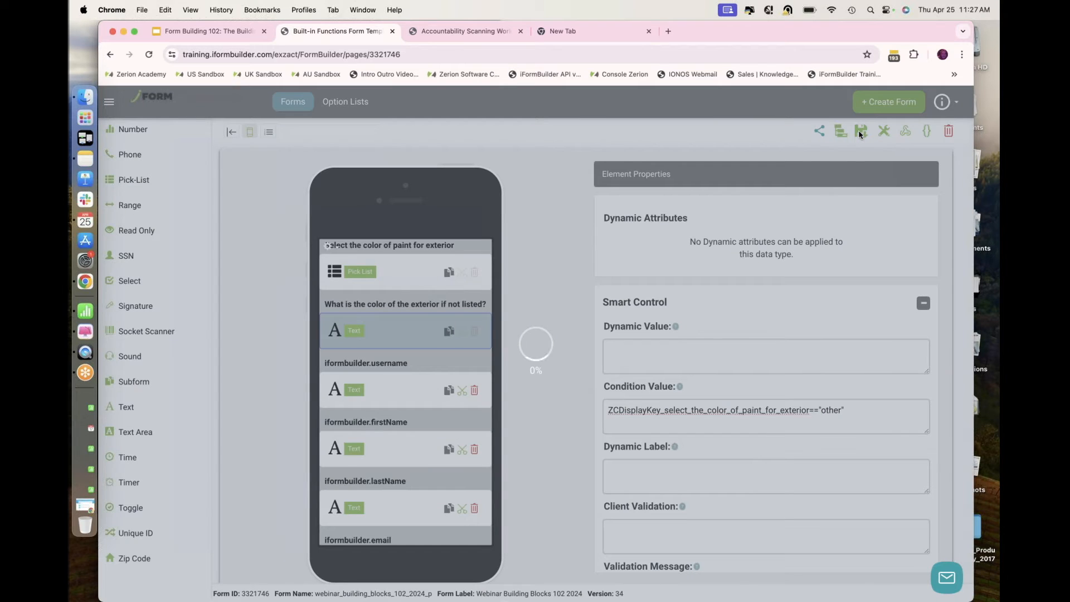
# Switch to the slide deck and review the ZCDisplayKey condition example on the Option List slide.
pyautogui.click(230, 32)
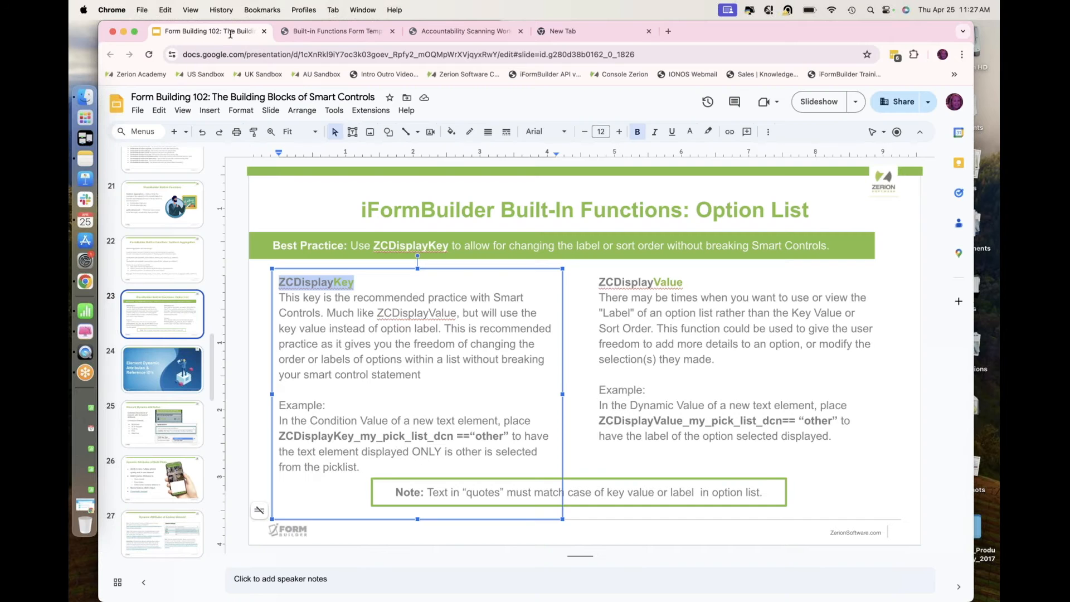
pyautogui.click(183, 321)
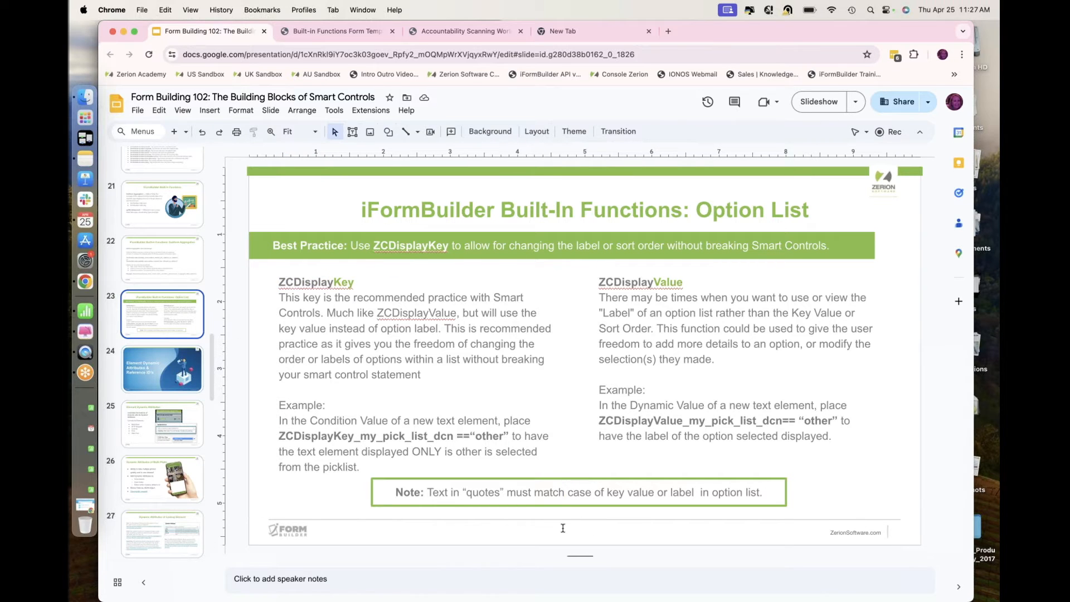
pyautogui.click(504, 435)
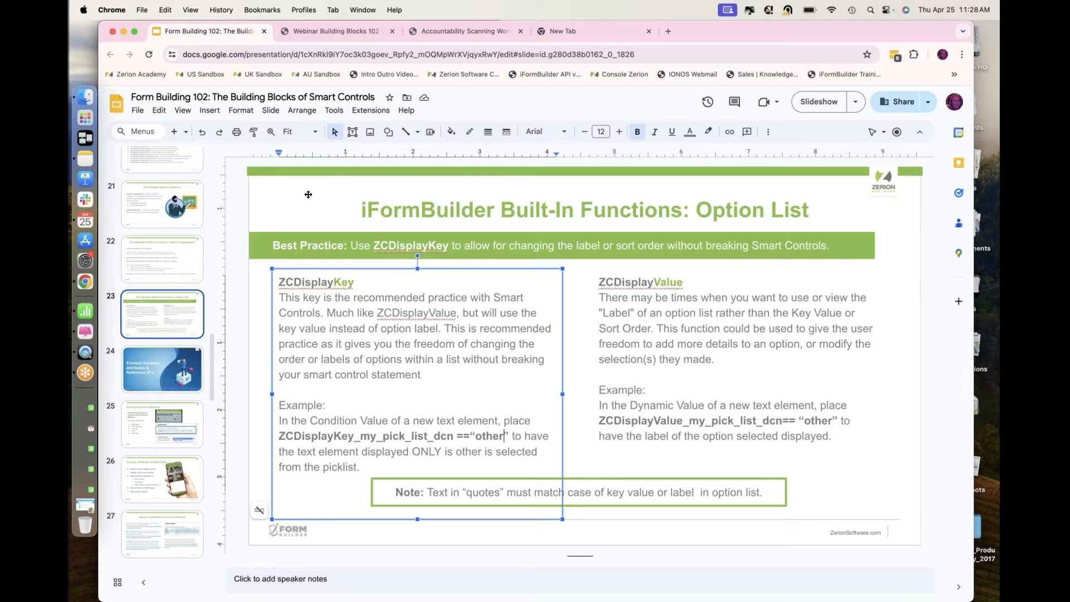
# Return to the form, shift the browser window aside to view the mirrored mobile device, and bring the browser back to the front.
pyautogui.click(337, 32)
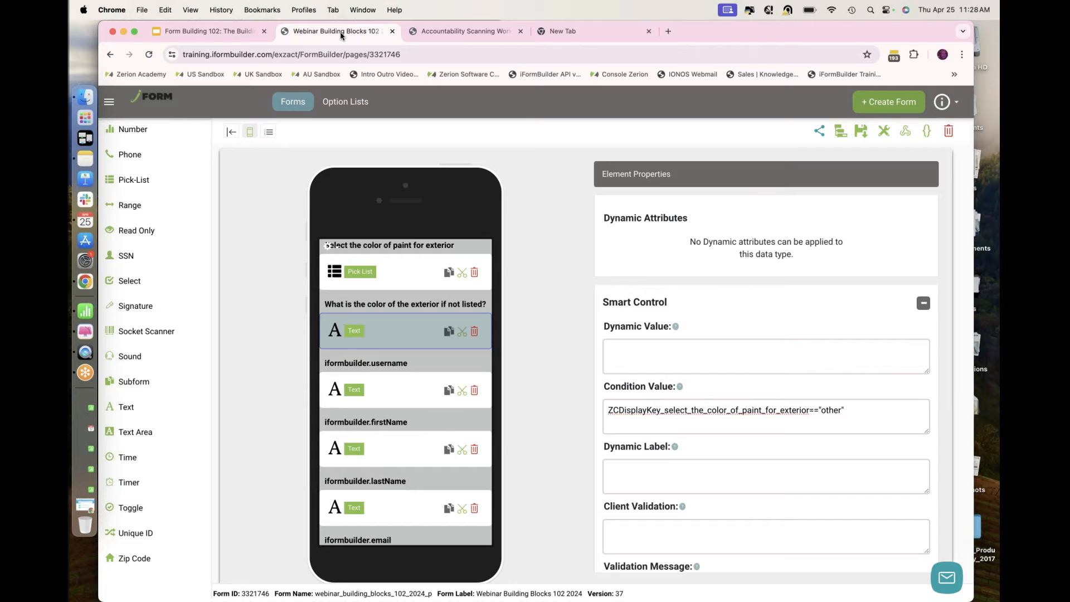
pyautogui.moveTo(732, 32); pyautogui.dragTo(839, 3)
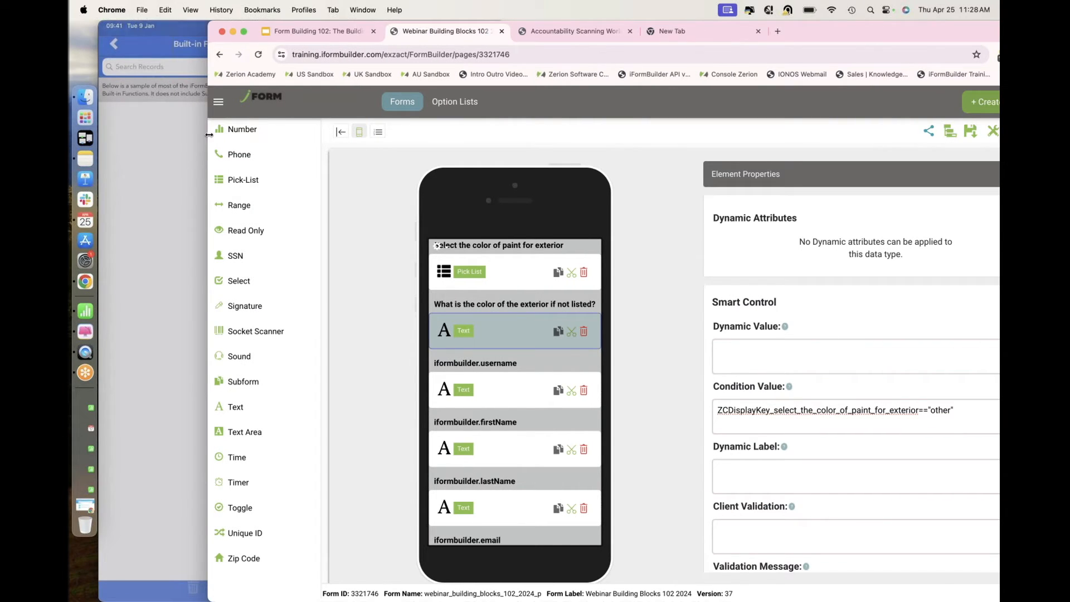
pyautogui.click(164, 161)
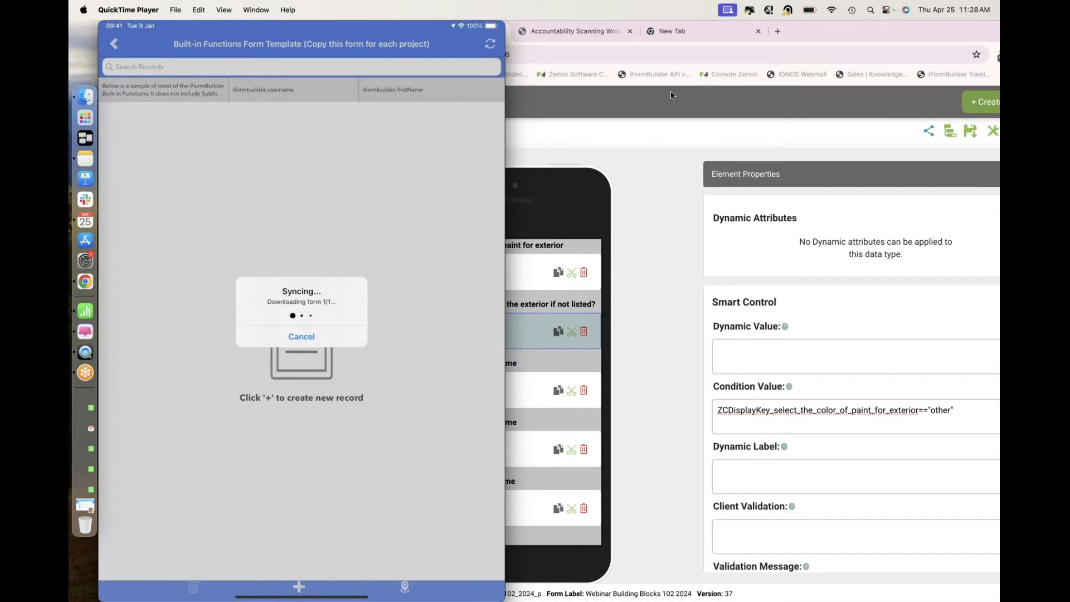
pyautogui.click(662, 270)
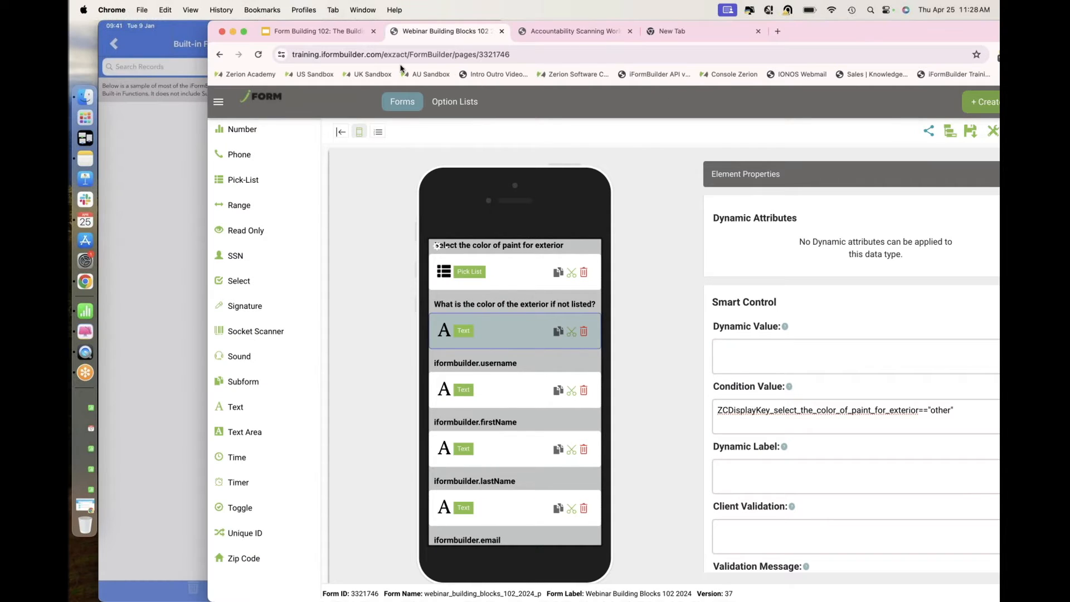
# Go through slides 24 and 25 of the slide deck on Element Dynamic Attributes.
pyautogui.click(315, 32)
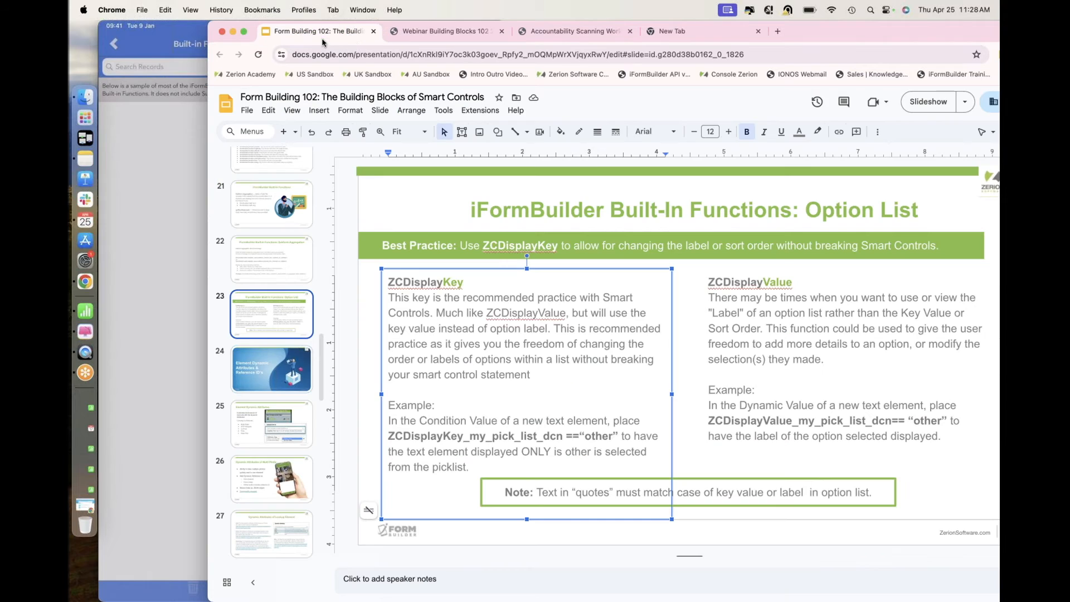
pyautogui.click(292, 359)
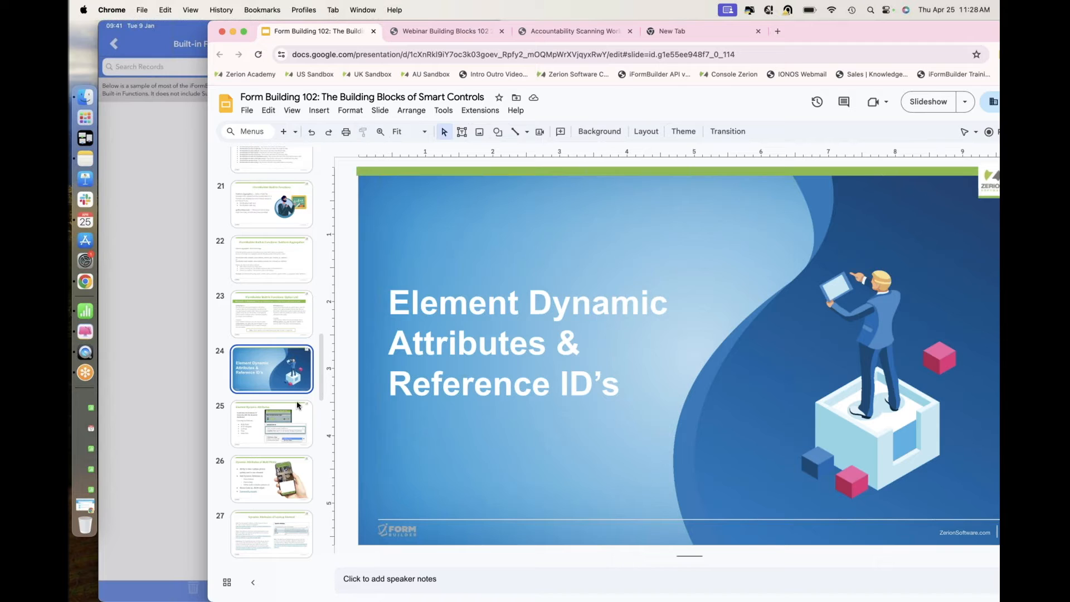
pyautogui.click(293, 422)
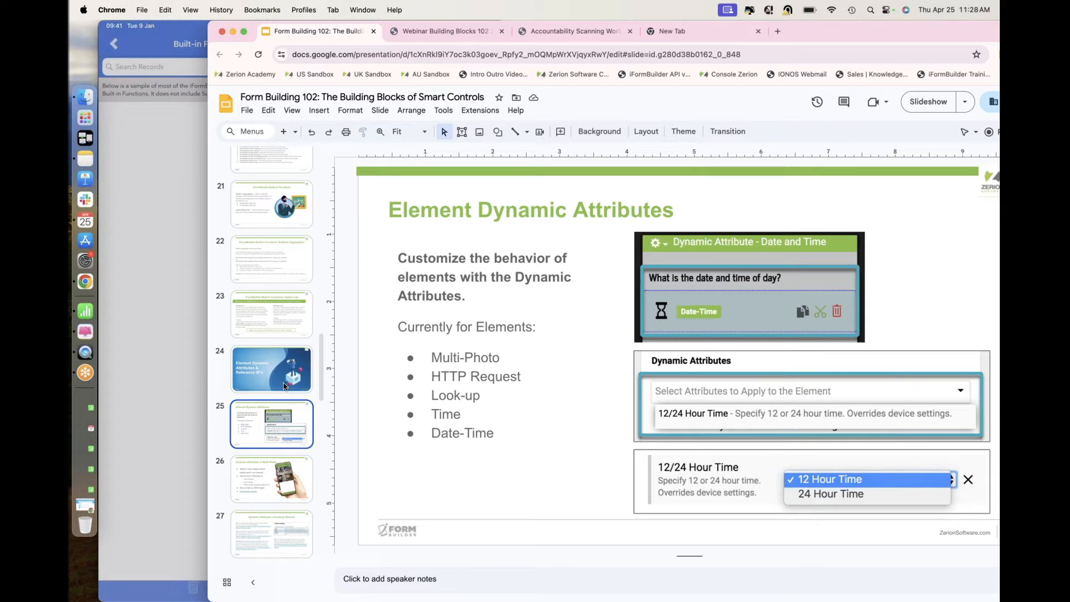
# Return to the form and examine the Dynamic Attributes section of the text element for unlisted exterior colors.
pyautogui.click(468, 33)
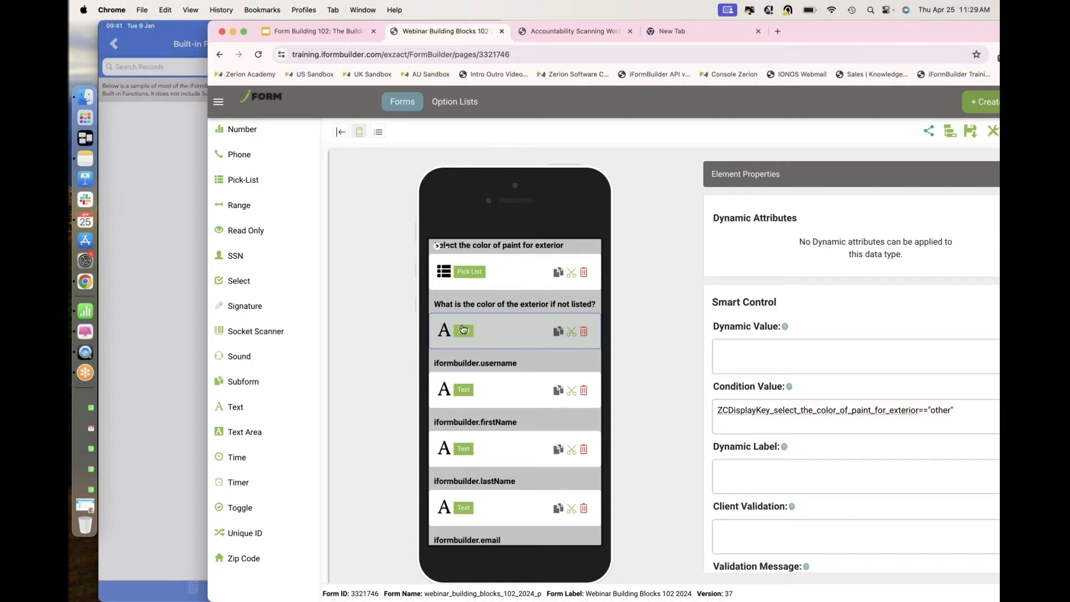
pyautogui.scroll(7, 711, 296)
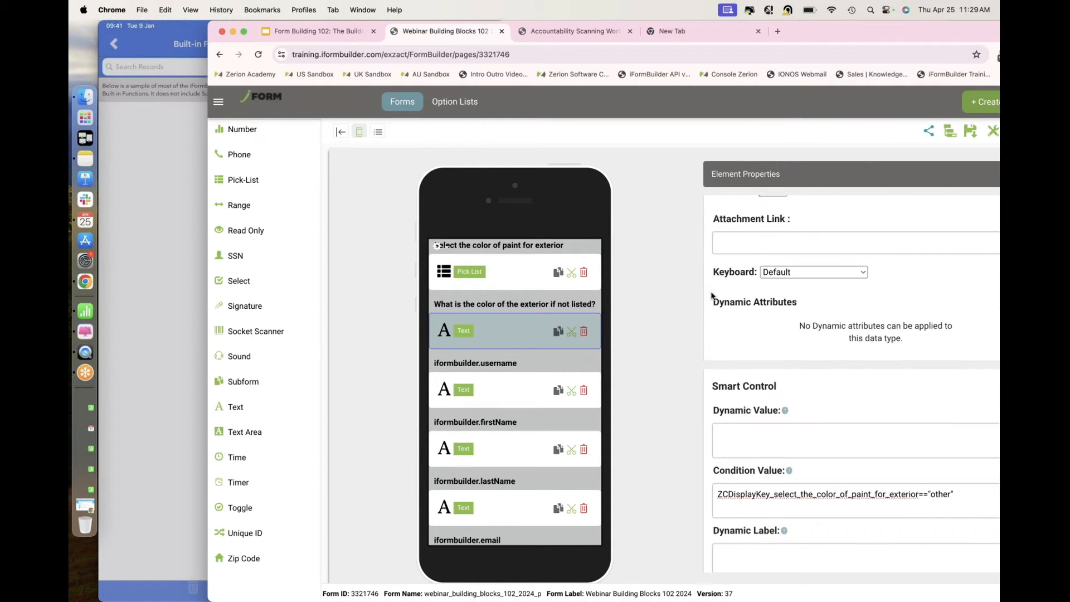
pyautogui.scroll(2, 711, 295)
pyautogui.scroll(-5, 716, 309)
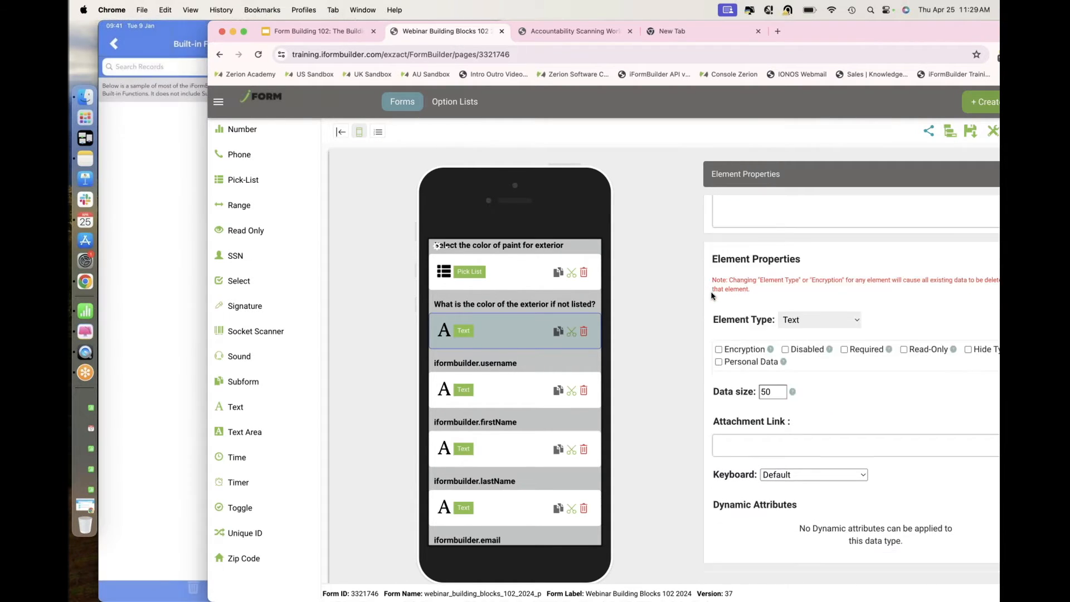
pyautogui.moveTo(713, 449); pyautogui.dragTo(805, 454)
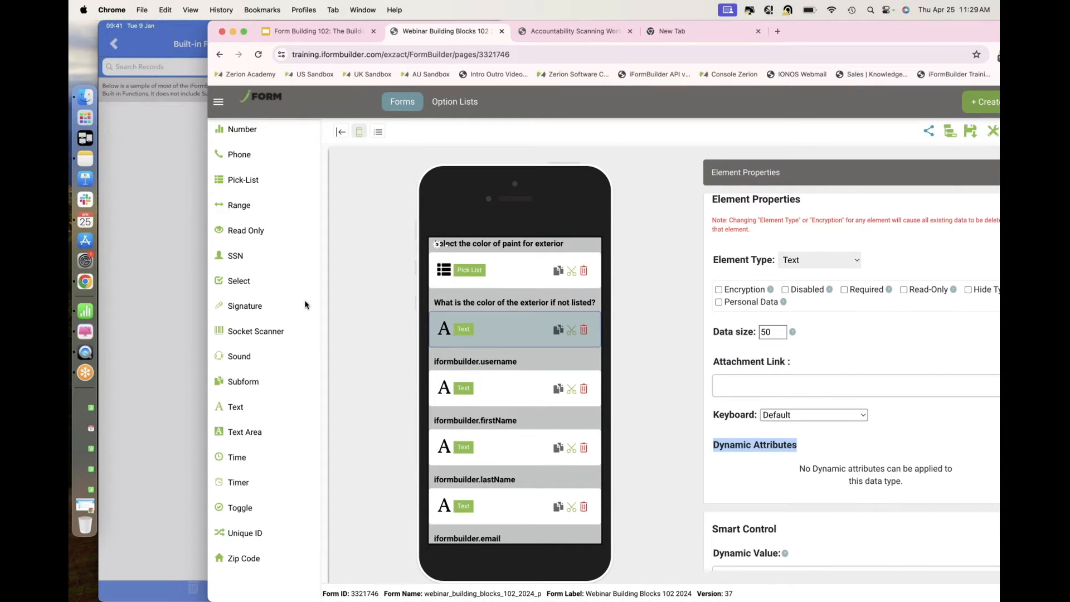
# Add a Date-Time element below the text element for unlisted colors and label it "Start of Inspection Tme & Date".
pyautogui.scroll(10, 251, 435)
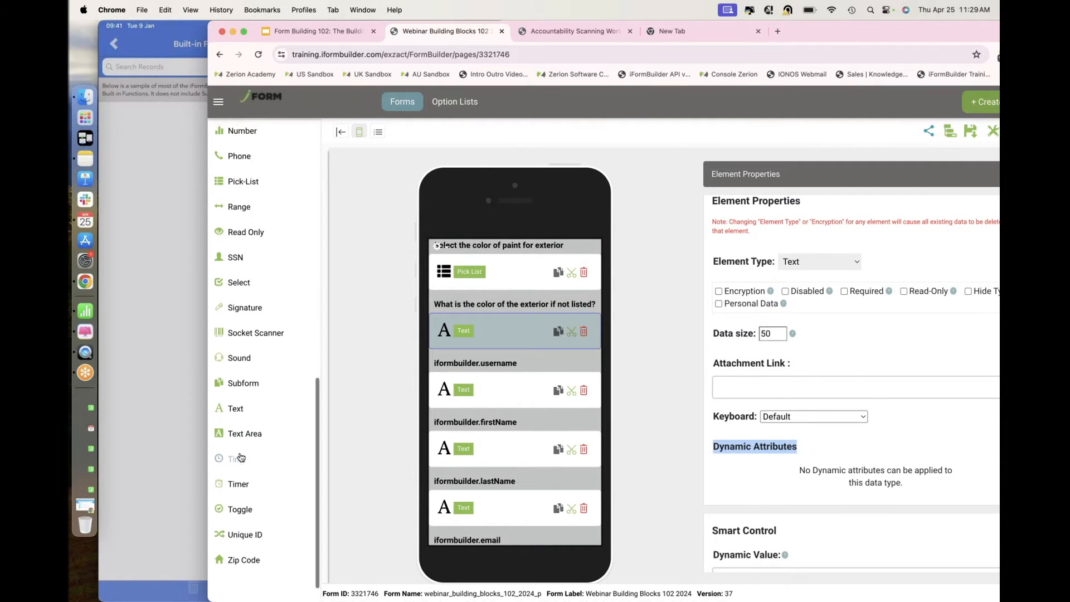
pyautogui.scroll(5, 250, 337)
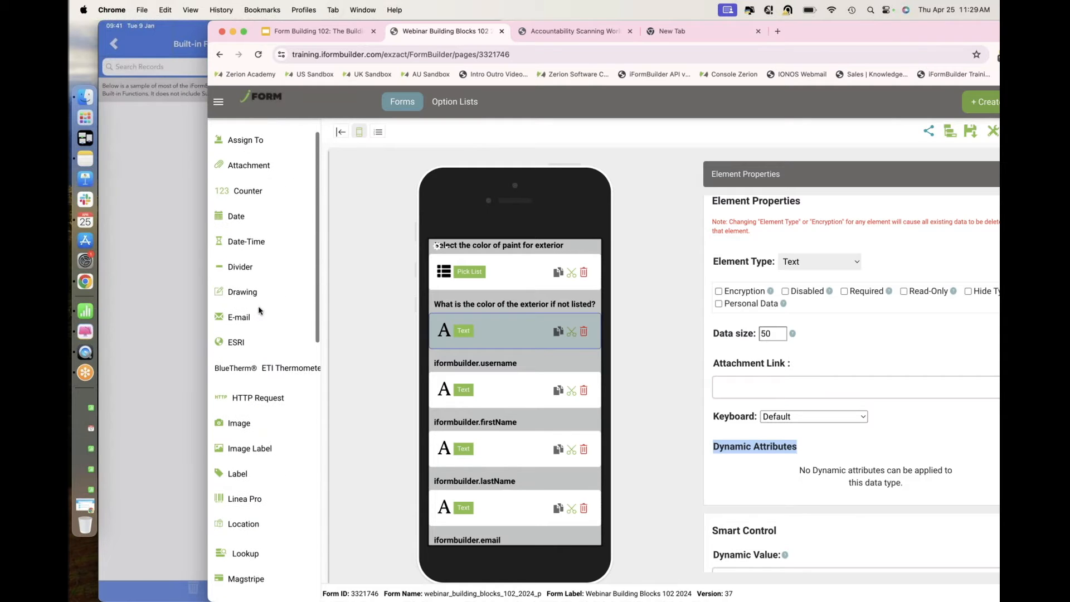
pyautogui.click(258, 241)
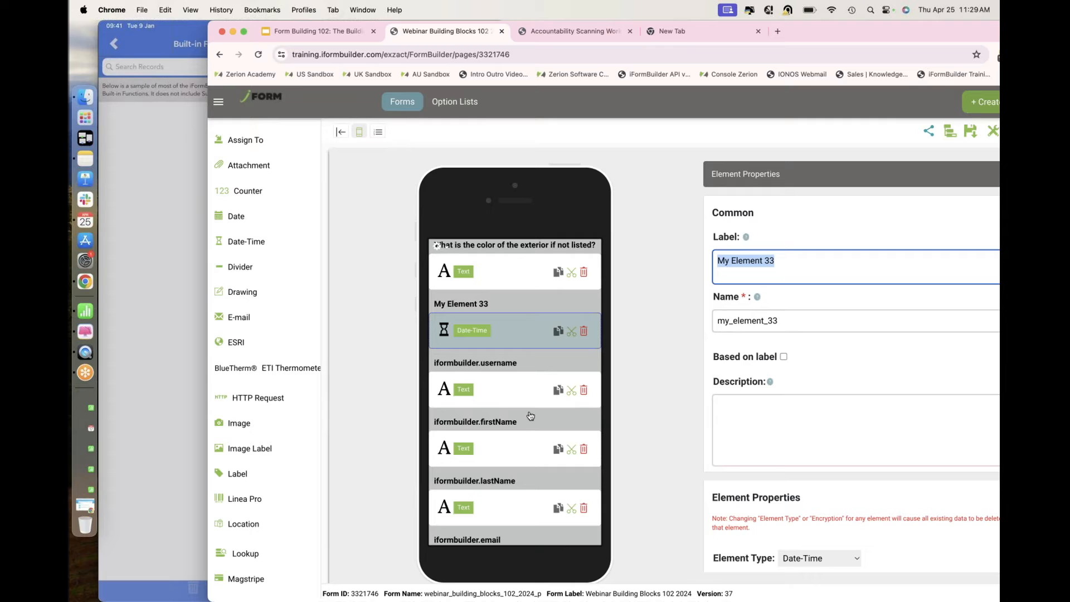
pyautogui.write('Sta')
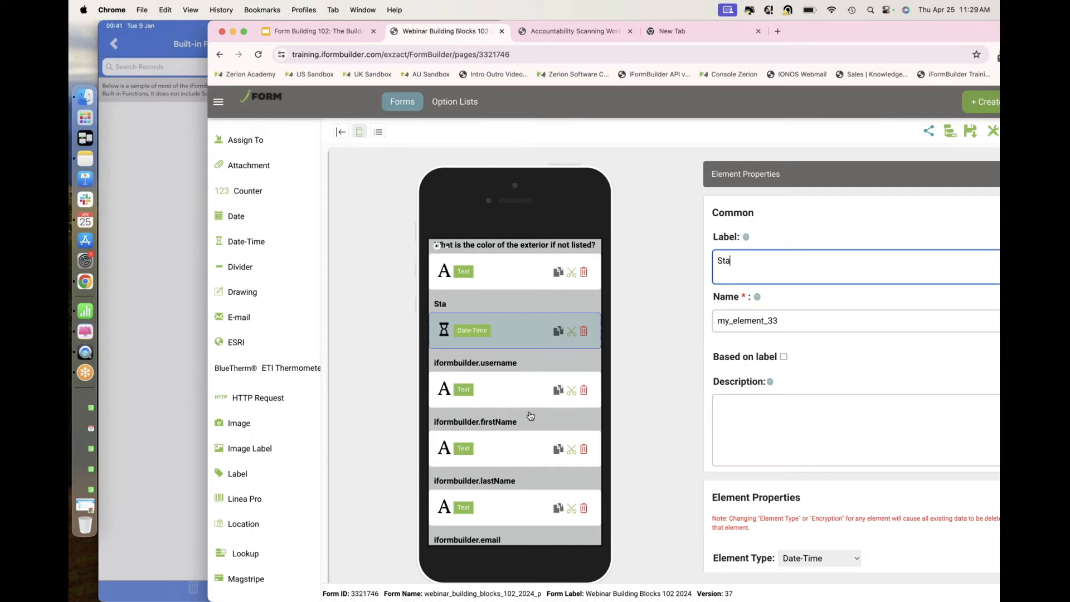
pyautogui.write('rt of Inspection')
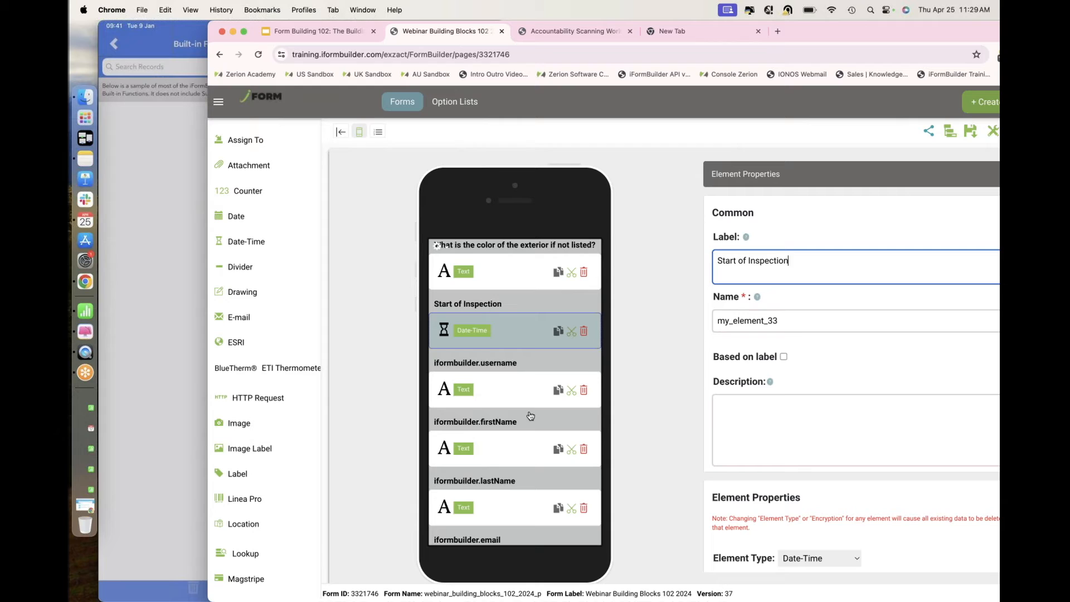
pyautogui.write(' Tme & Date')
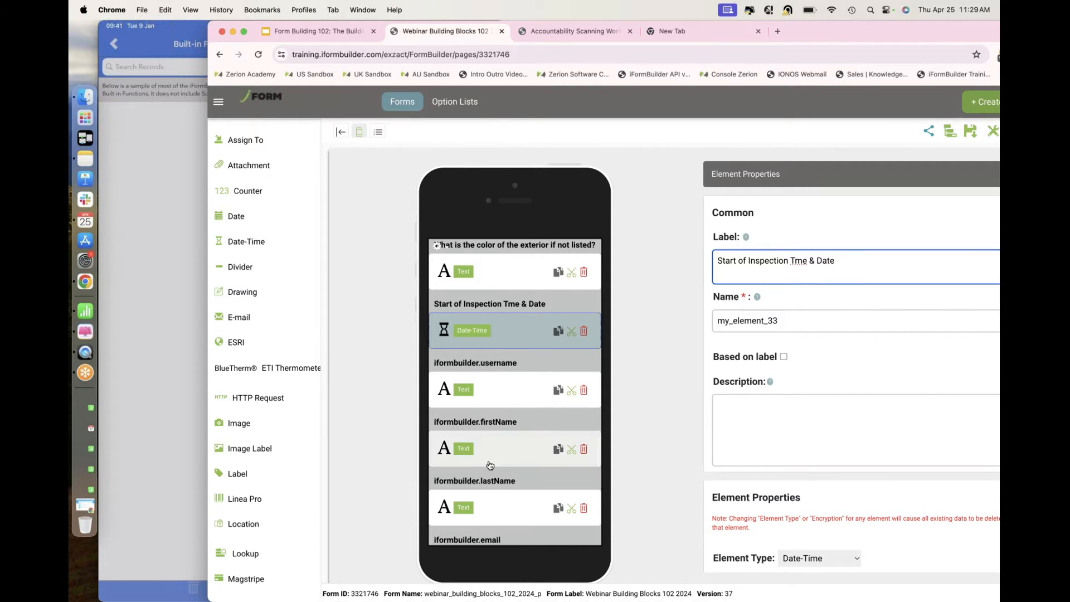
# Base the Date-Time element's name on its label and correct the label to "Start of Inspection Time & Date".
pyautogui.click(783, 356)
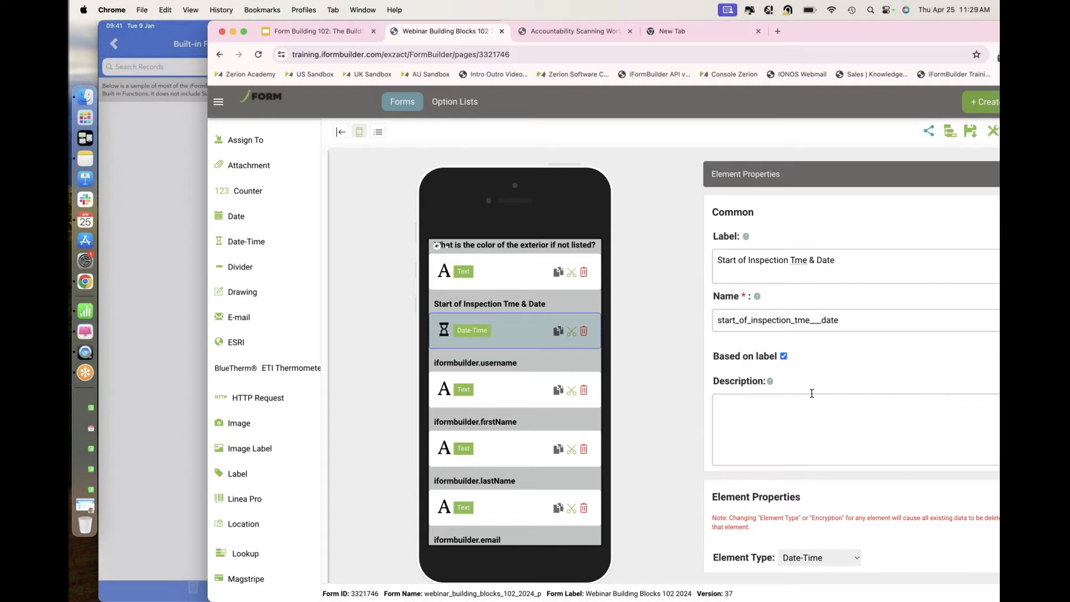
pyautogui.scroll(-1, 811, 393)
pyautogui.scroll(1, 808, 290)
pyautogui.click(792, 260)
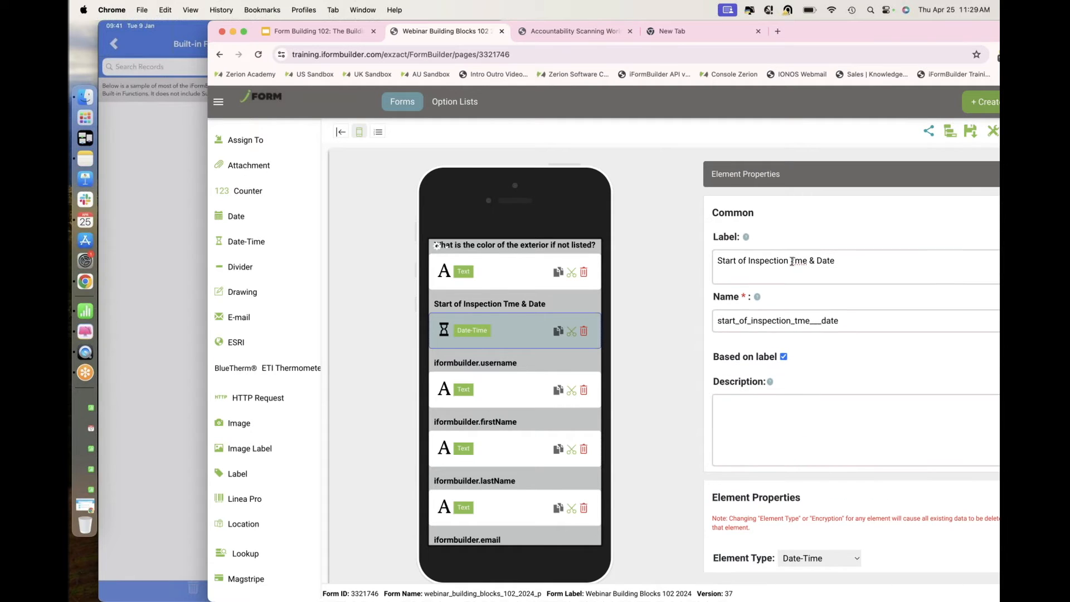
pyautogui.write('i')
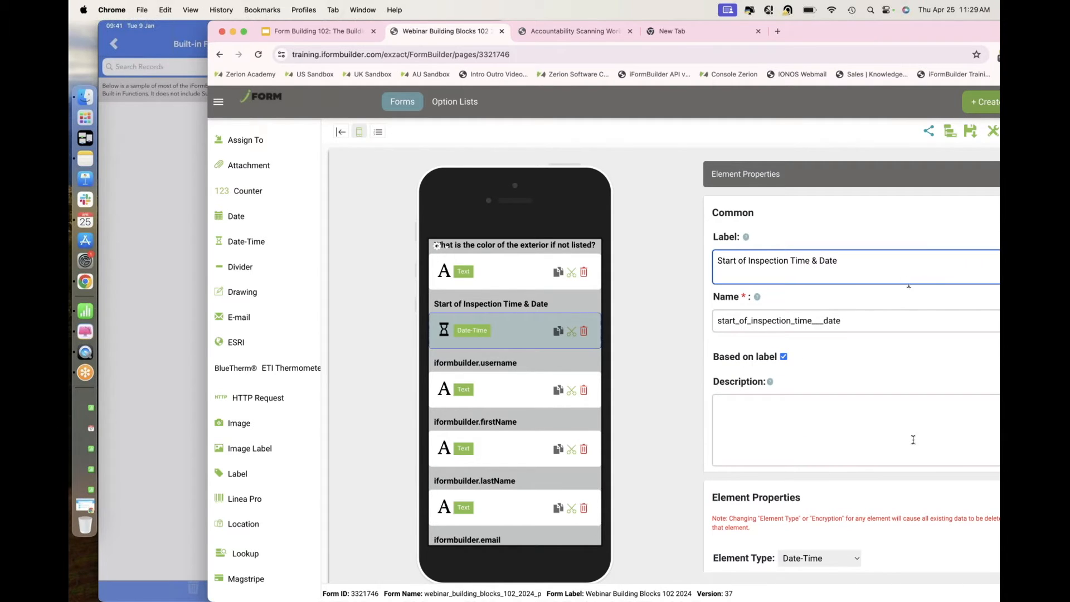
# Add the 12/24 Hour Time dynamic attribute to the Date-Time element, set it to 24 Hour Time, and make the element required.
pyautogui.scroll(-4, 901, 449)
pyautogui.scroll(-5, 901, 450)
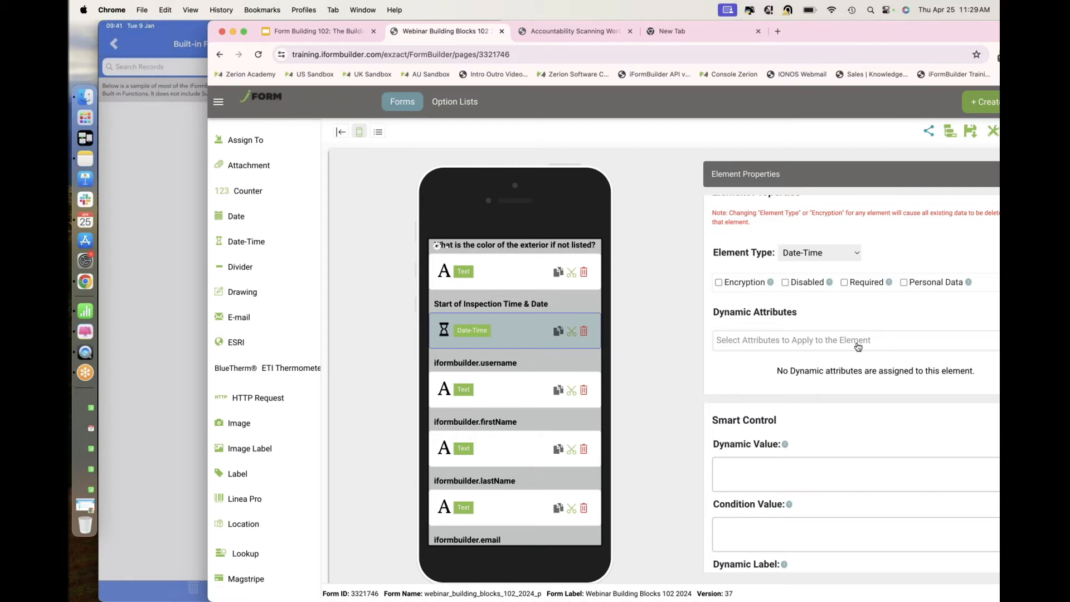
pyautogui.click(857, 342)
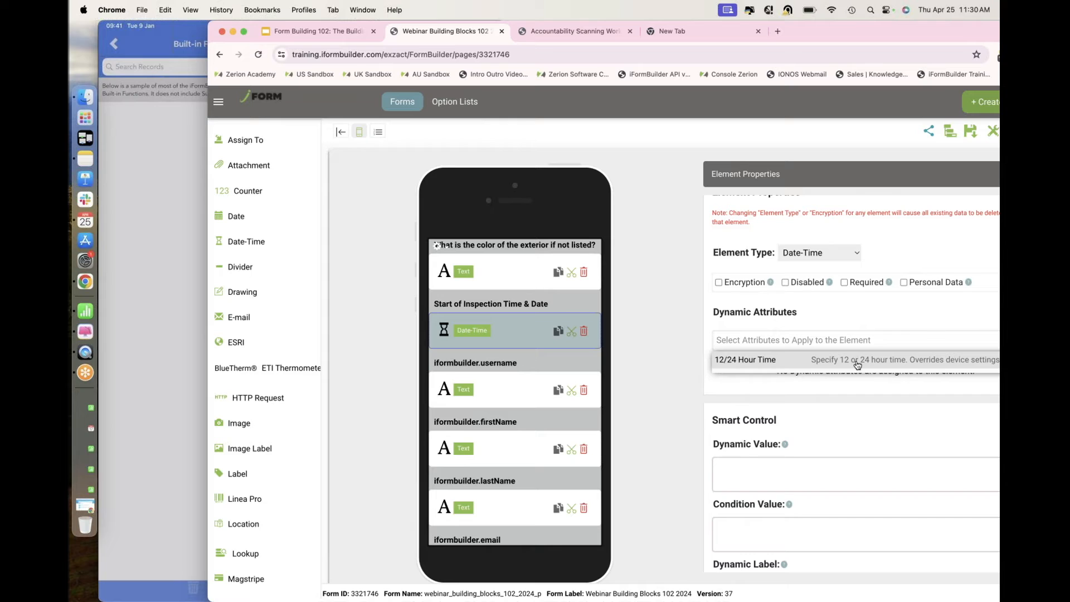
pyautogui.click(857, 364)
pyautogui.doubleClick(847, 29)
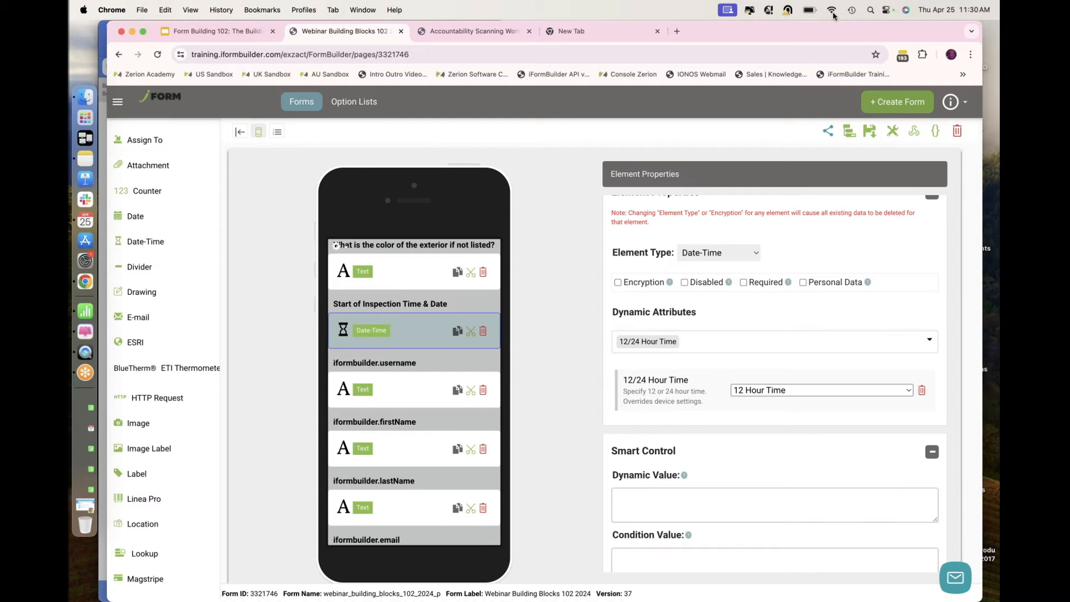
pyautogui.click(817, 391)
pyautogui.click(814, 406)
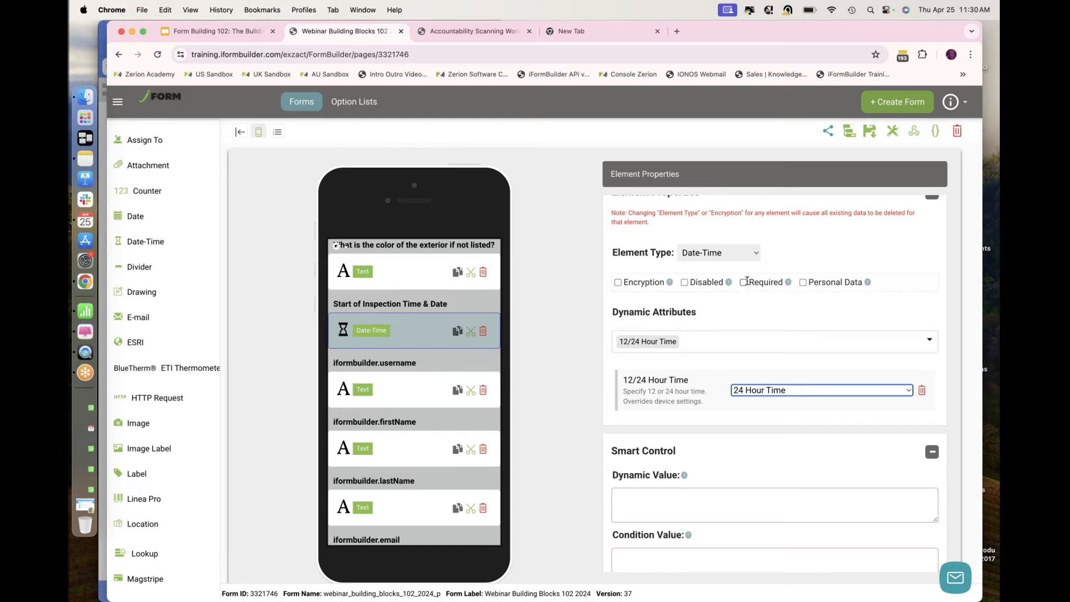
pyautogui.click(744, 282)
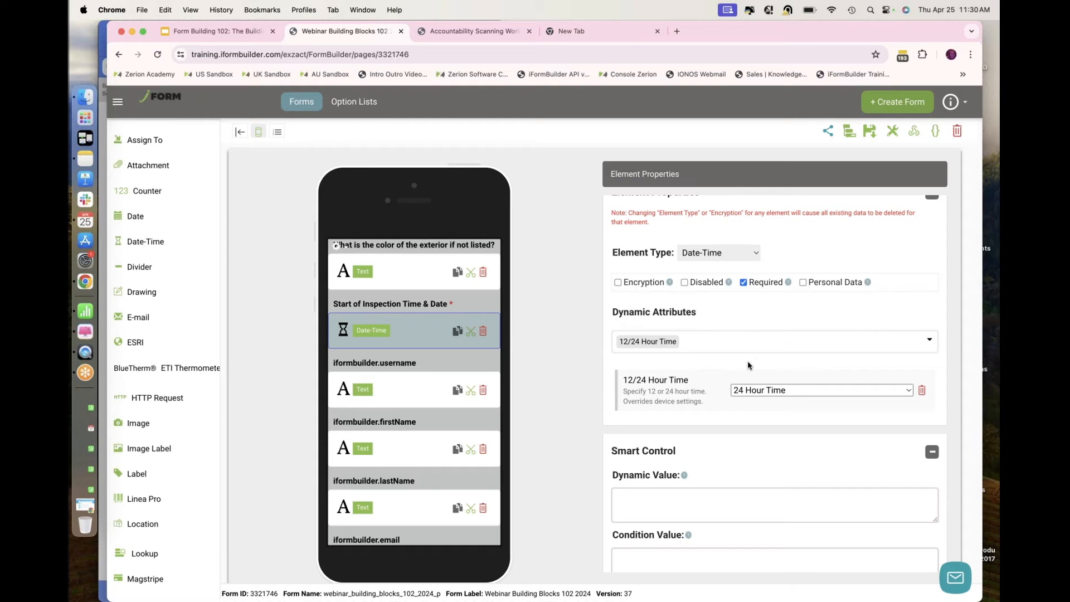
# Set the Date-Time element's Dynamic Value to Date() and save the form.
pyautogui.scroll(-3, 747, 362)
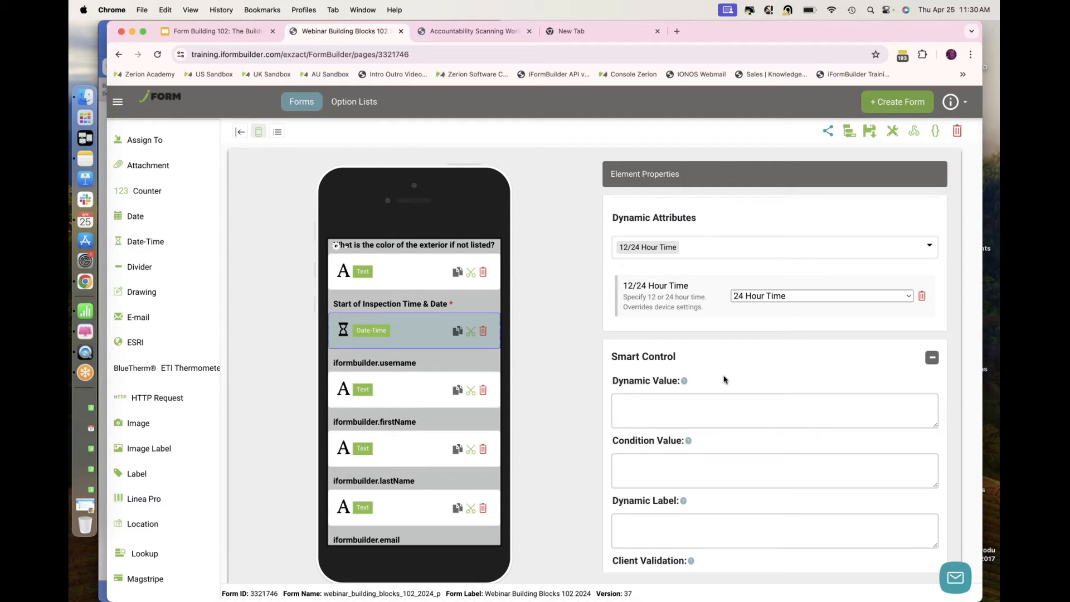
pyautogui.click(671, 407)
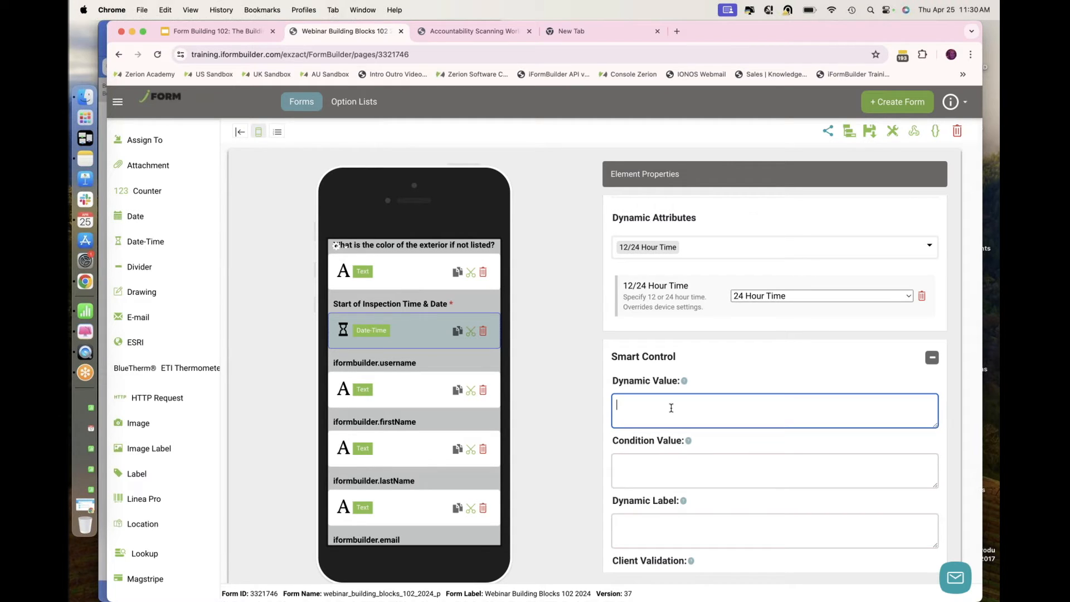
pyautogui.write('Date()')
pyautogui.moveTo(653, 405); pyautogui.dragTo(615, 406)
pyautogui.click(617, 406)
pyautogui.click(648, 409)
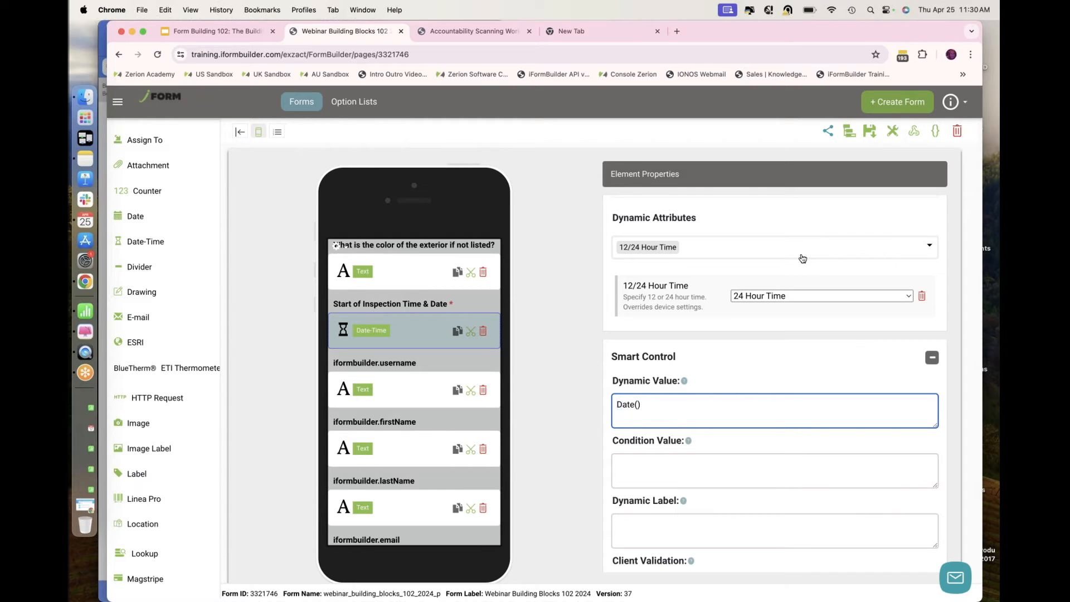
pyautogui.click(868, 133)
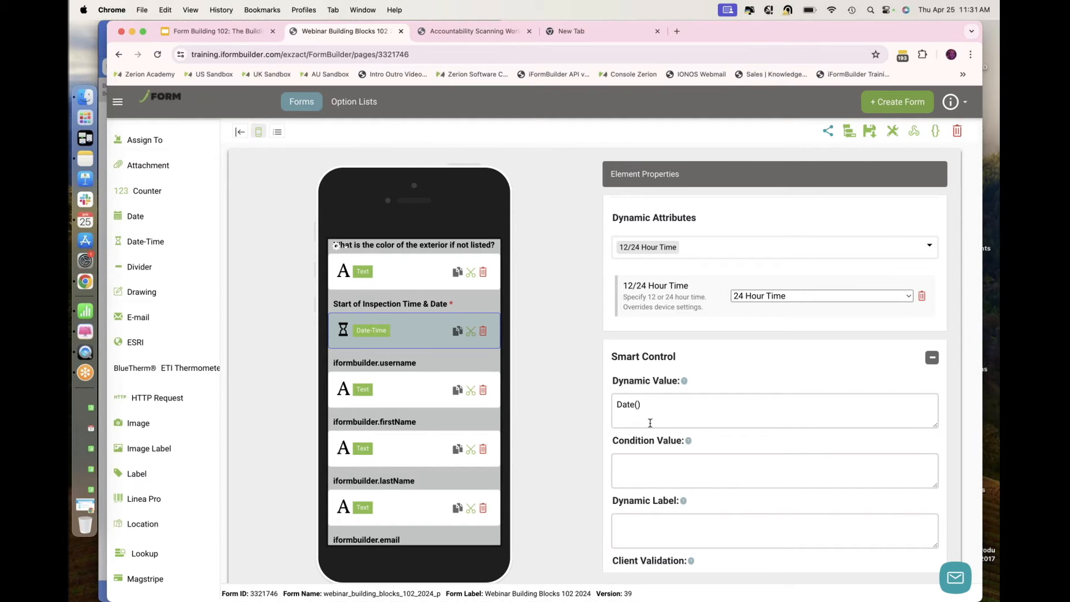
# Switch to the slide deck and review slide 25 on Element Dynamic Attributes and slide 26 on Multi Photo attributes.
pyautogui.click(242, 32)
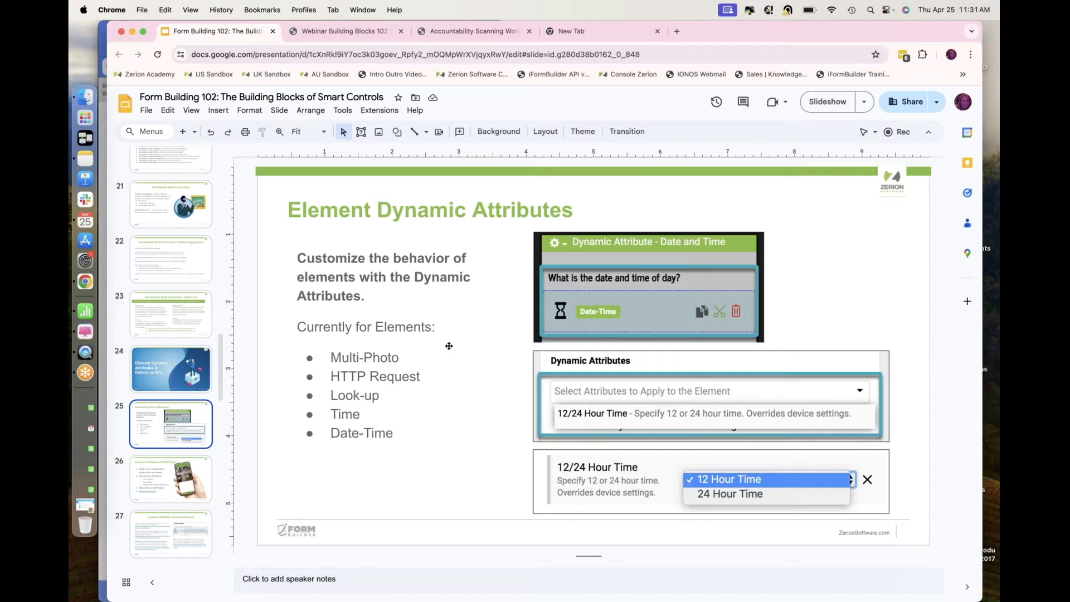
pyautogui.click(389, 397)
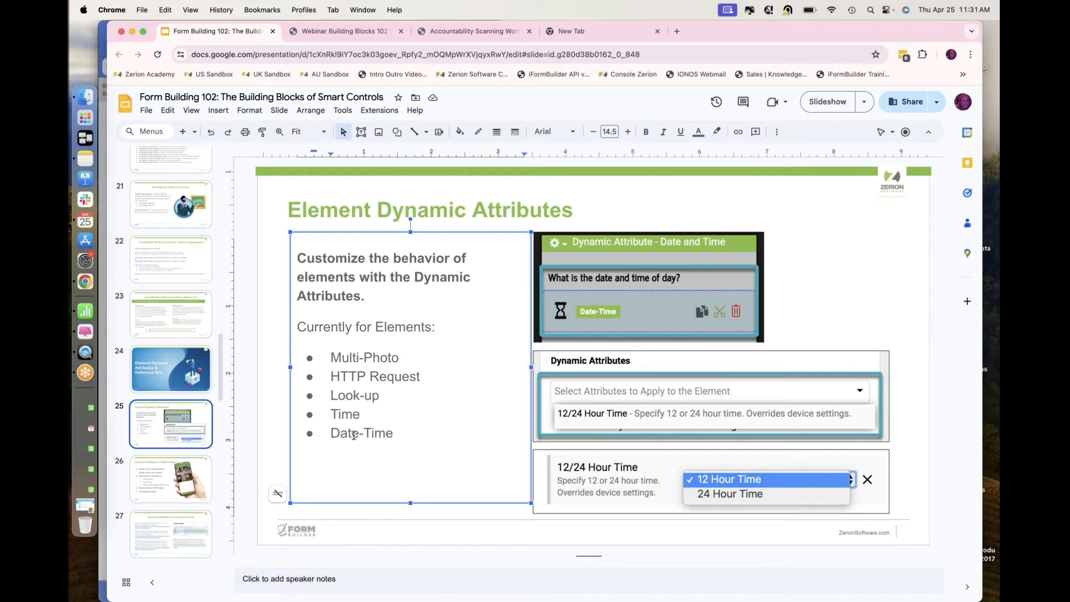
pyautogui.click(168, 489)
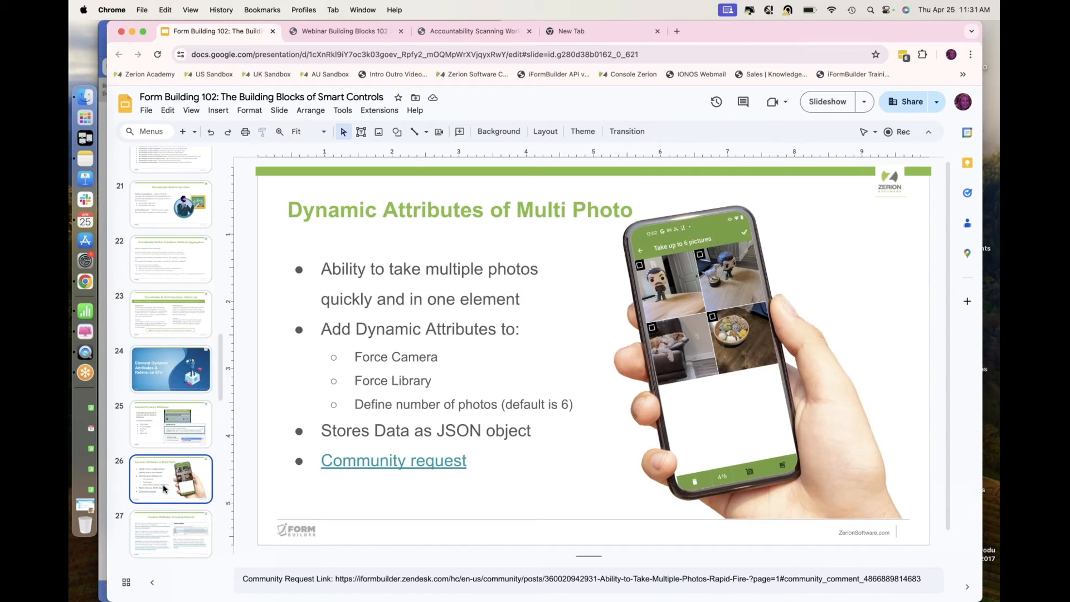
# Return to the form and move the Date-Time element directly below the exterior paint color pick list.
pyautogui.click(344, 35)
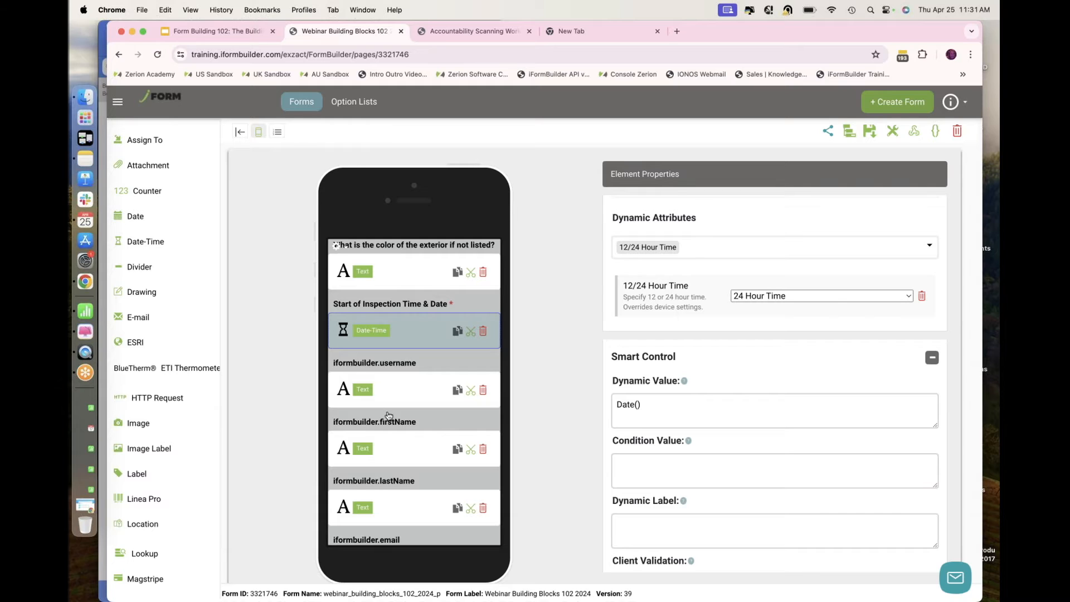
pyautogui.moveTo(406, 319); pyautogui.dragTo(411, 242)
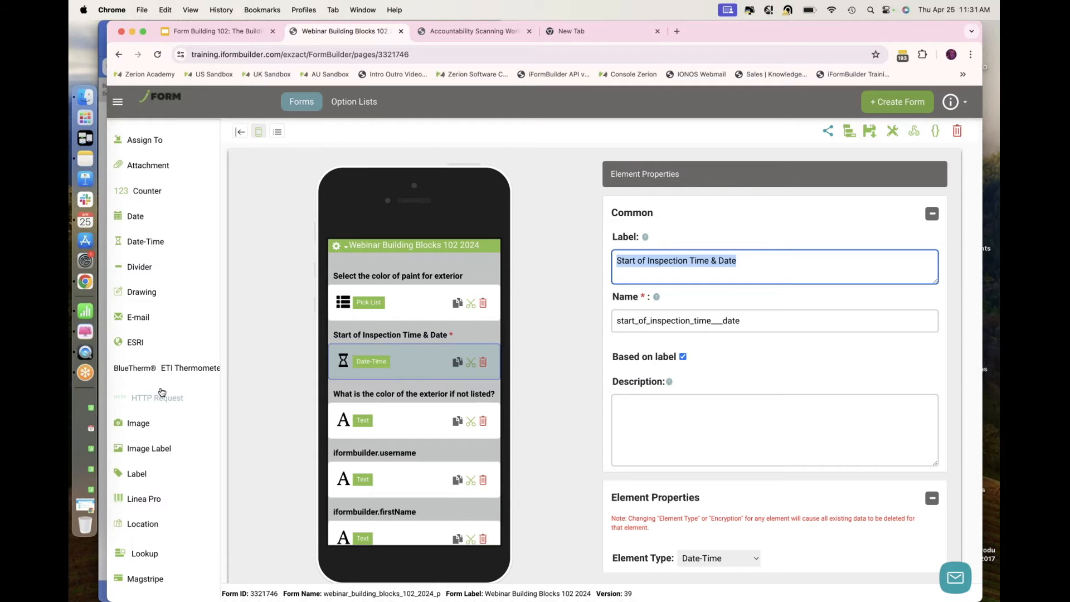
# Add a Multi-Photo element below the Date-Time element and label it "Capture photos of building".
pyautogui.scroll(-8, 162, 391)
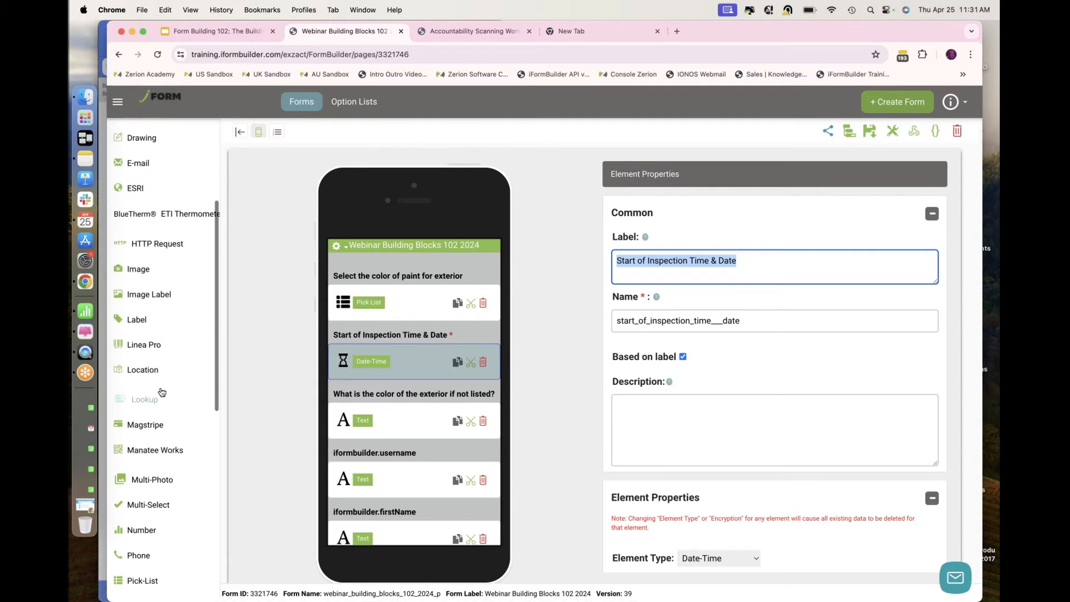
pyautogui.click(161, 408)
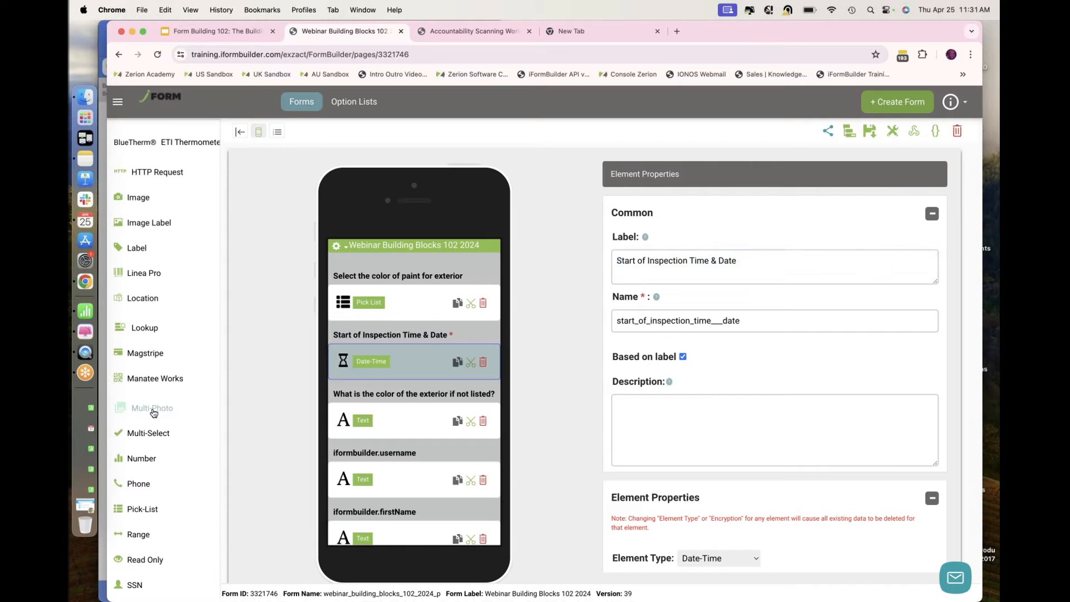
pyautogui.write('Capture ')
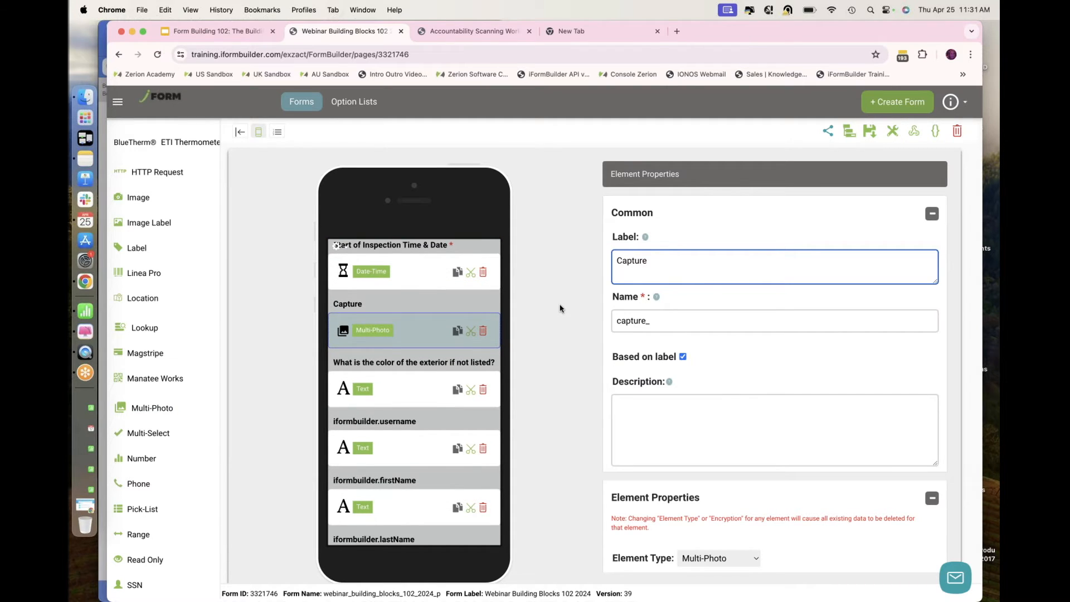
pyautogui.write('photos of ')
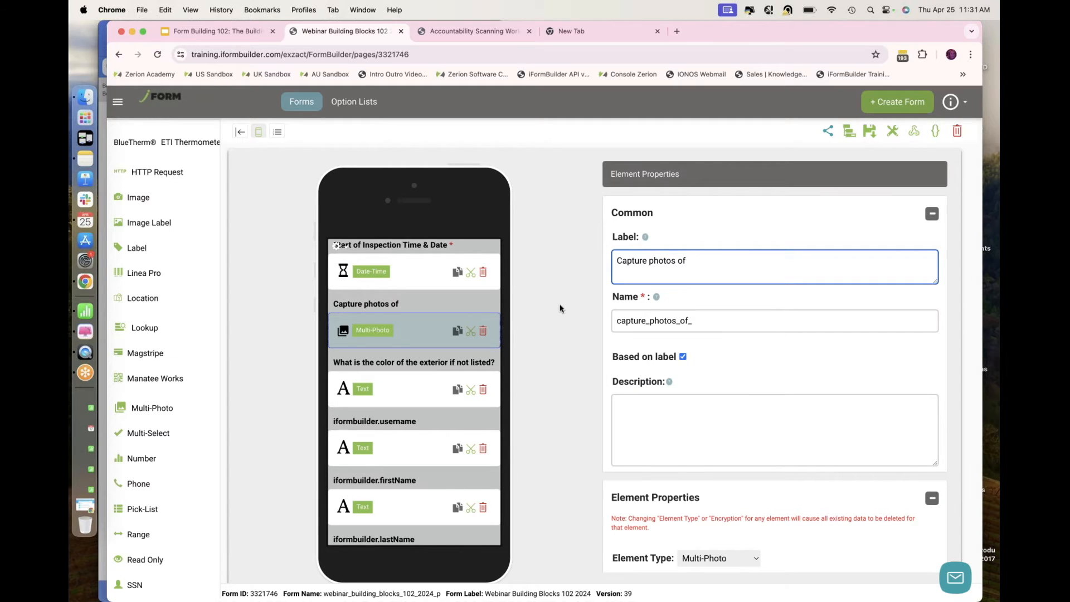
pyautogui.write('building')
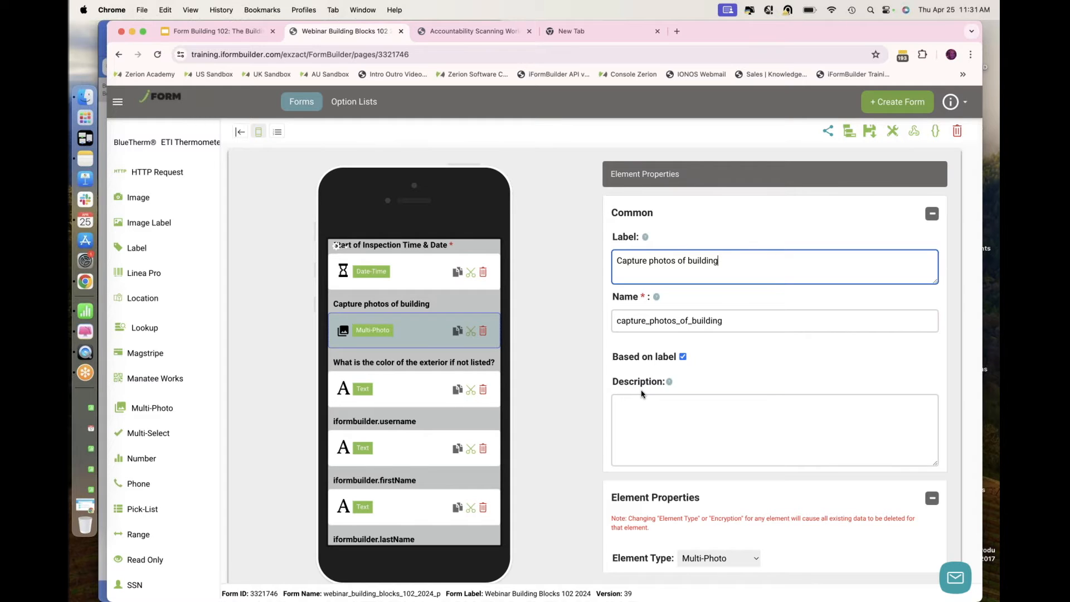
# Add the Multi Photo Element Limit dynamic attribute to the Multi-Photo element and set the limit to 4.
pyautogui.scroll(-3, 642, 393)
pyautogui.scroll(-8, 641, 394)
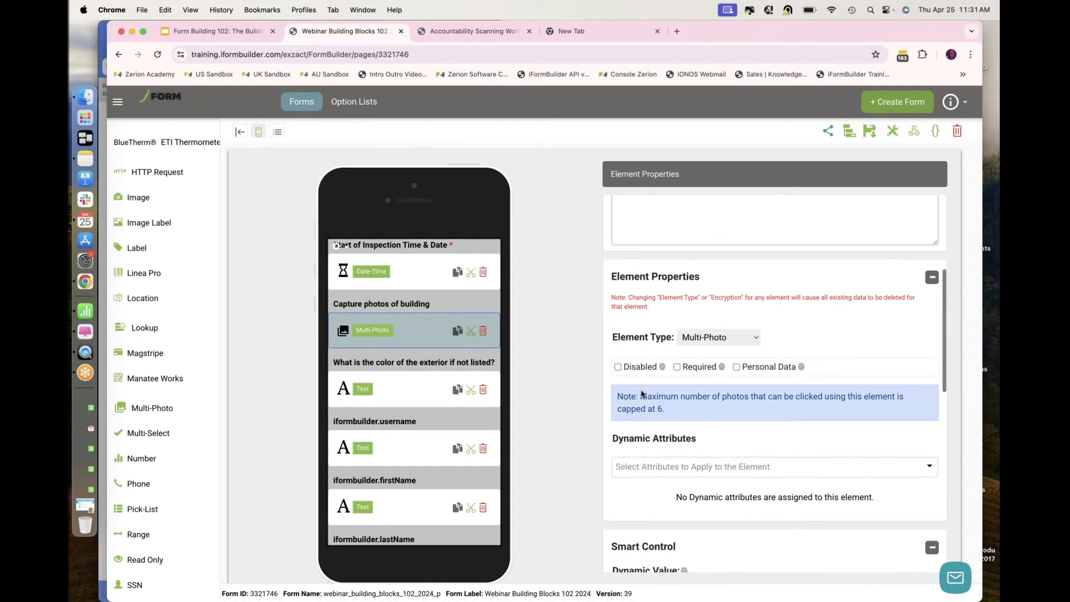
pyautogui.click(671, 470)
pyautogui.scroll(-3, 673, 471)
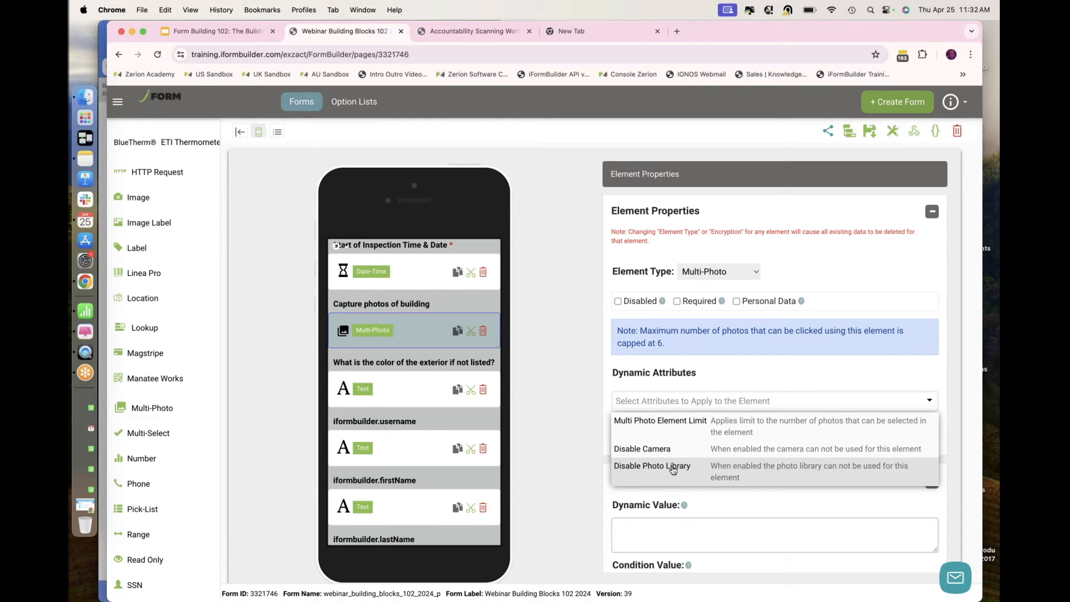
pyautogui.click(744, 435)
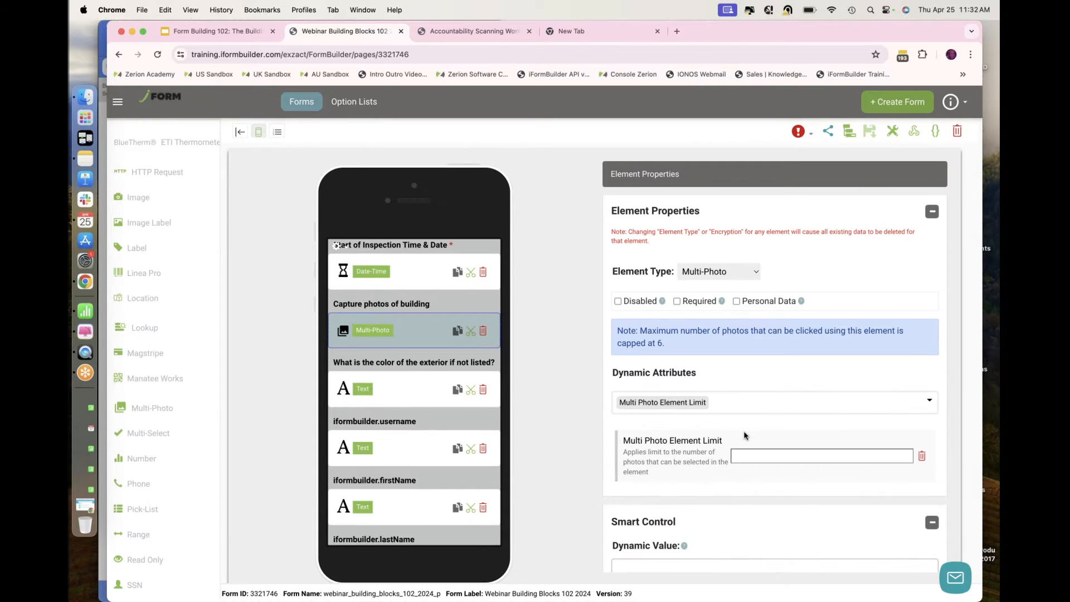
pyautogui.click(740, 458)
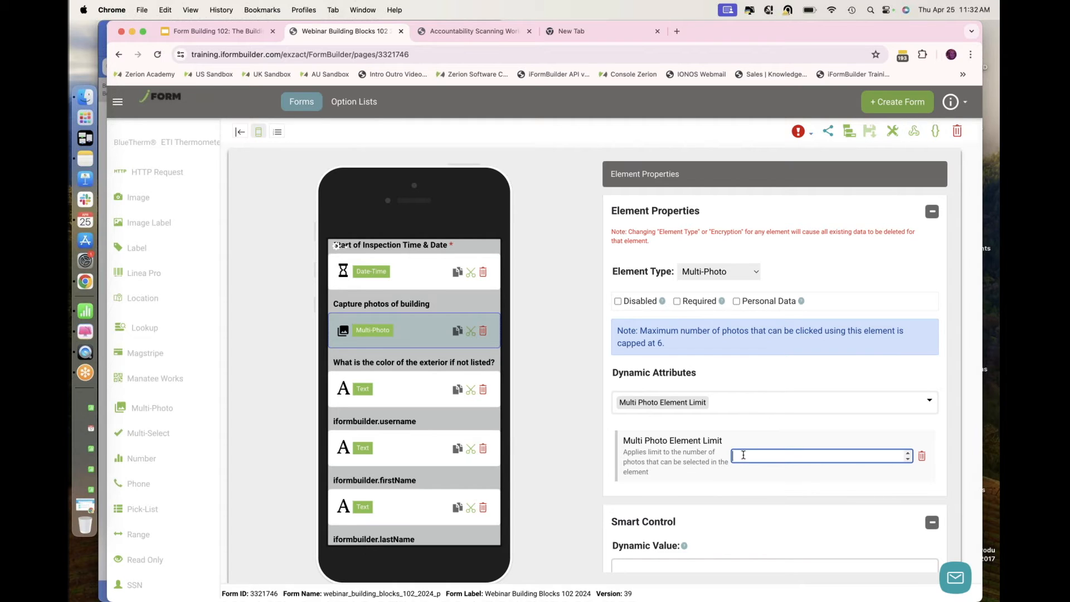
pyautogui.write('4')
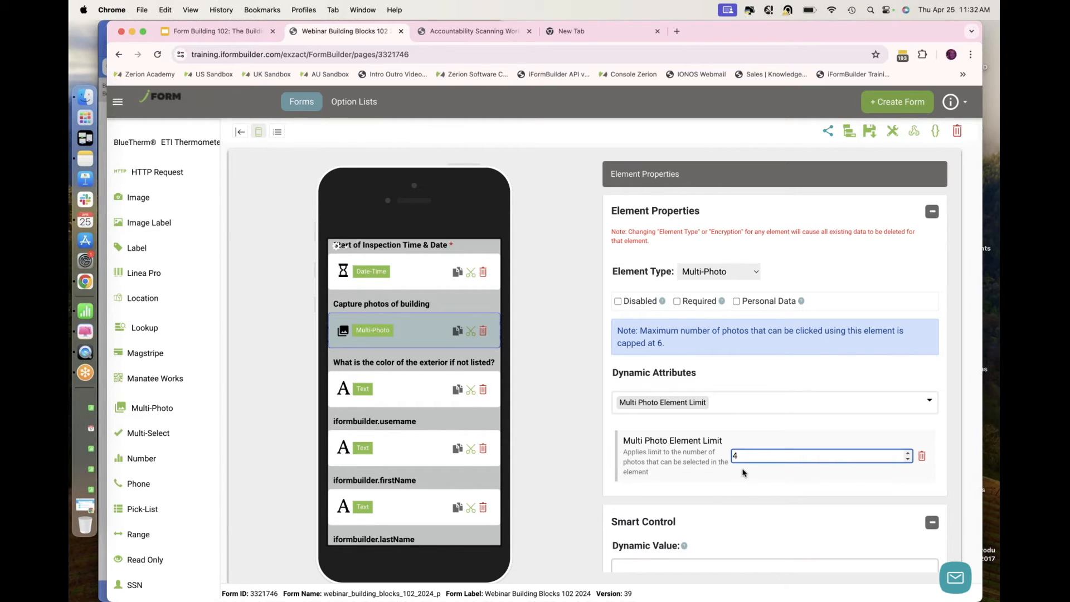
# Add the Disable Photo Library dynamic attribute to the Multi-Photo element, save the form, and return to the slide deck.
pyautogui.click(770, 408)
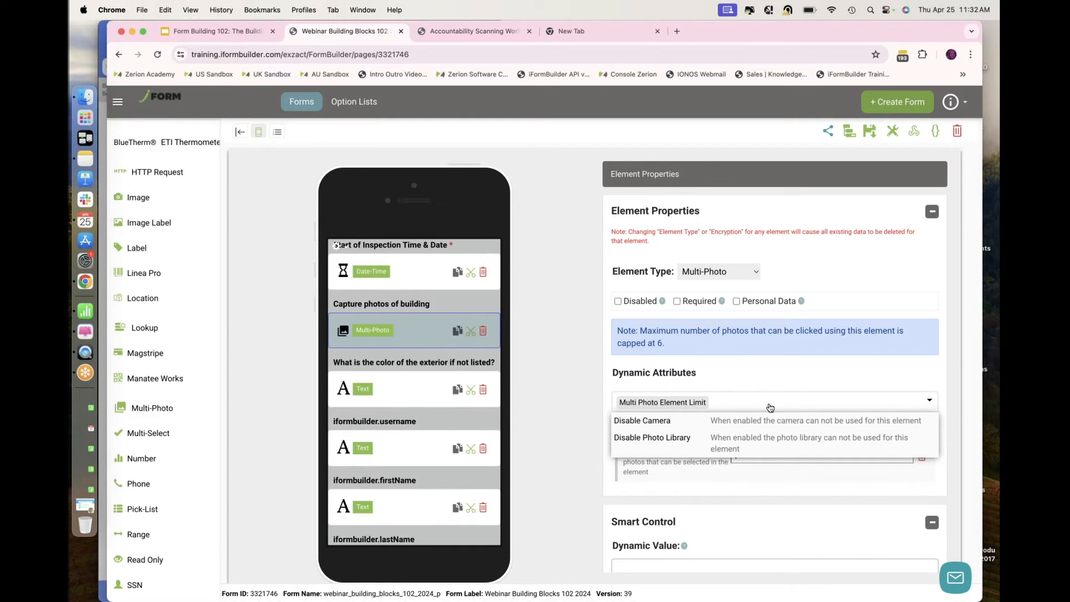
pyautogui.click(752, 446)
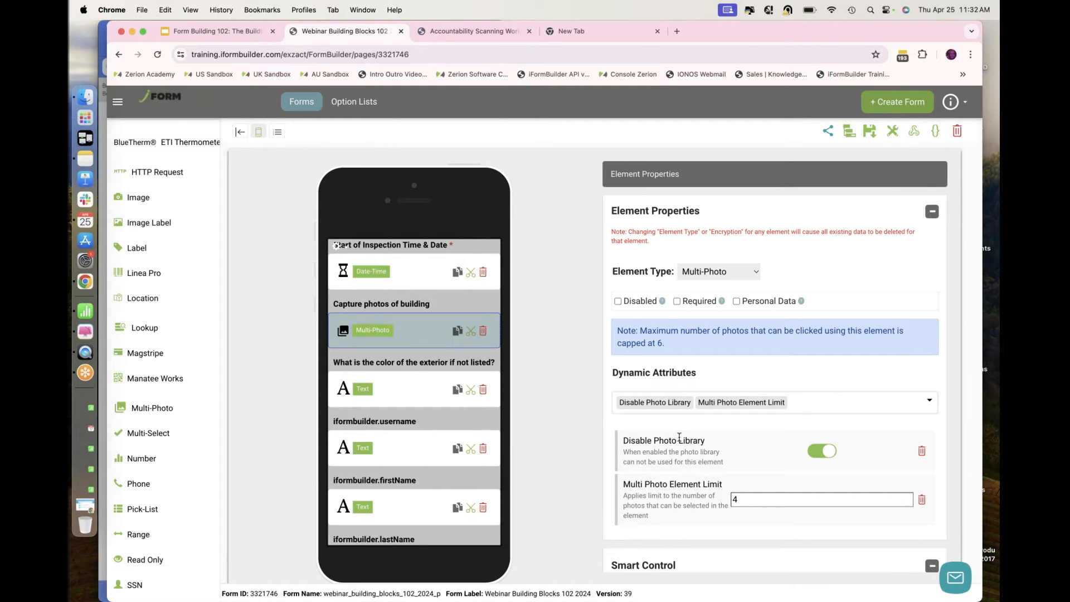
pyautogui.click(870, 133)
pyautogui.click(230, 29)
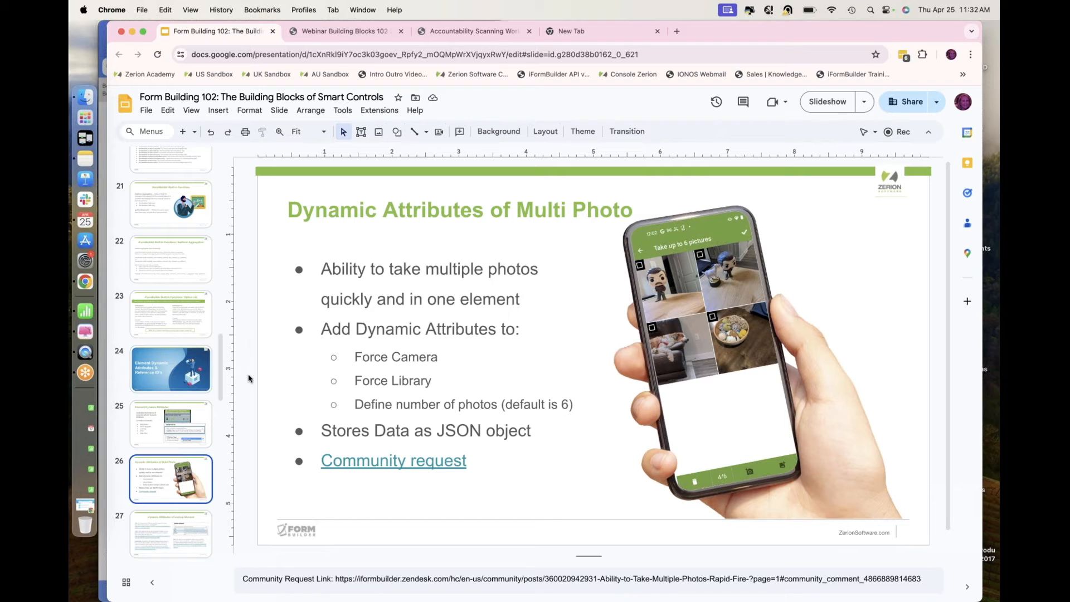
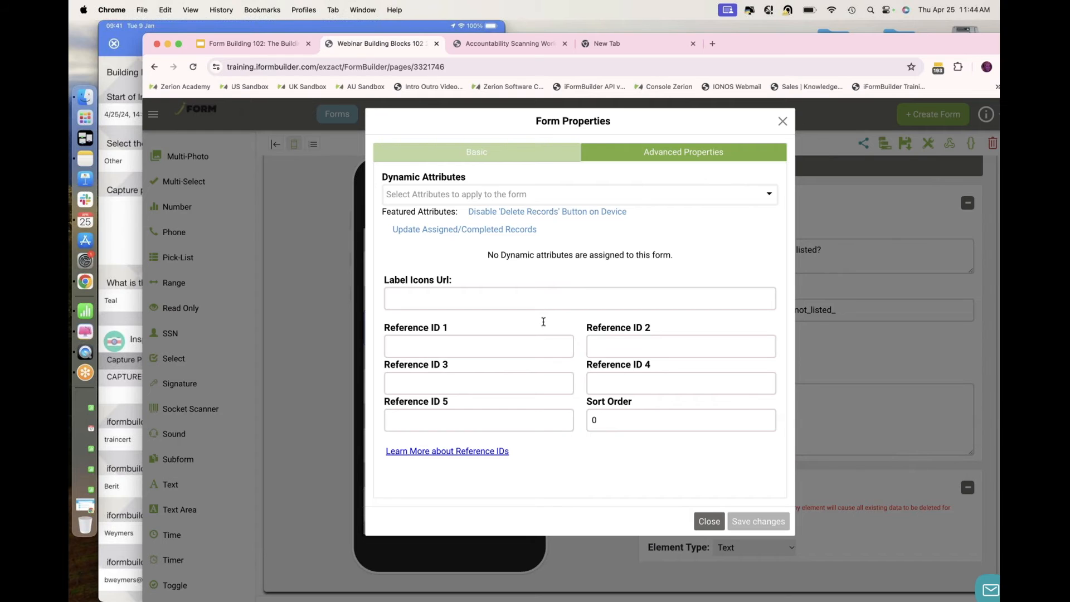
# Apply the Disable 'Delete Records' Button on Device attribute to the form and check the record list on the mirrored device.
pyautogui.click(639, 198)
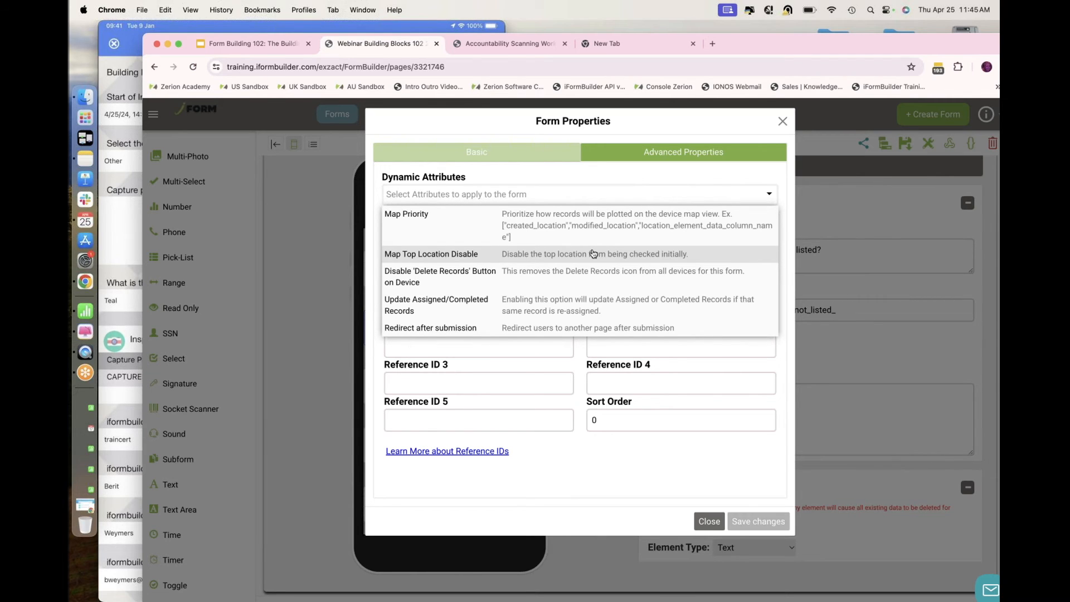
pyautogui.click(573, 280)
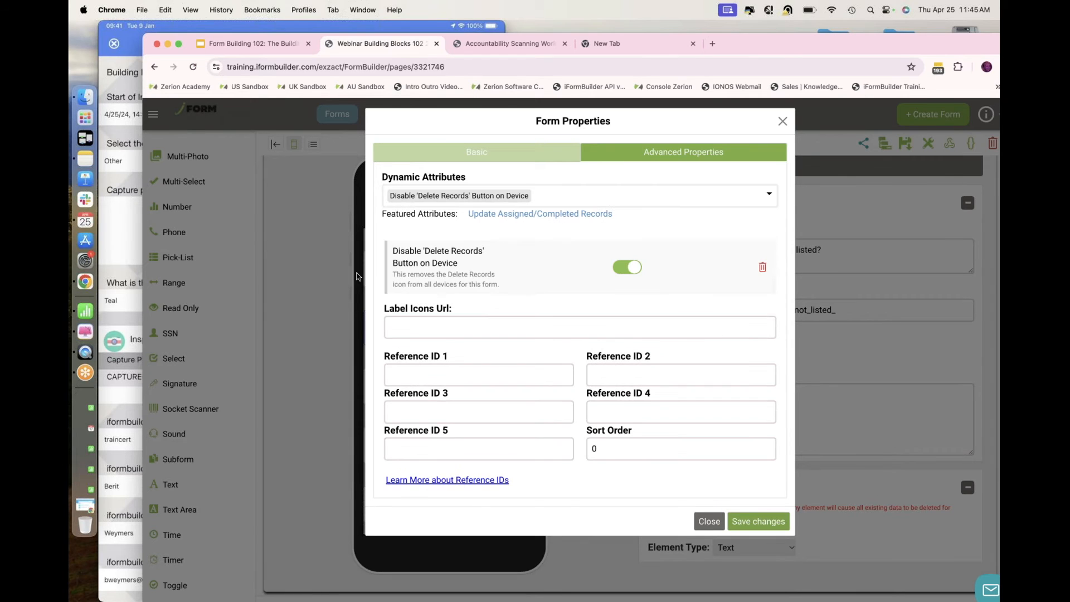
pyautogui.click(120, 285)
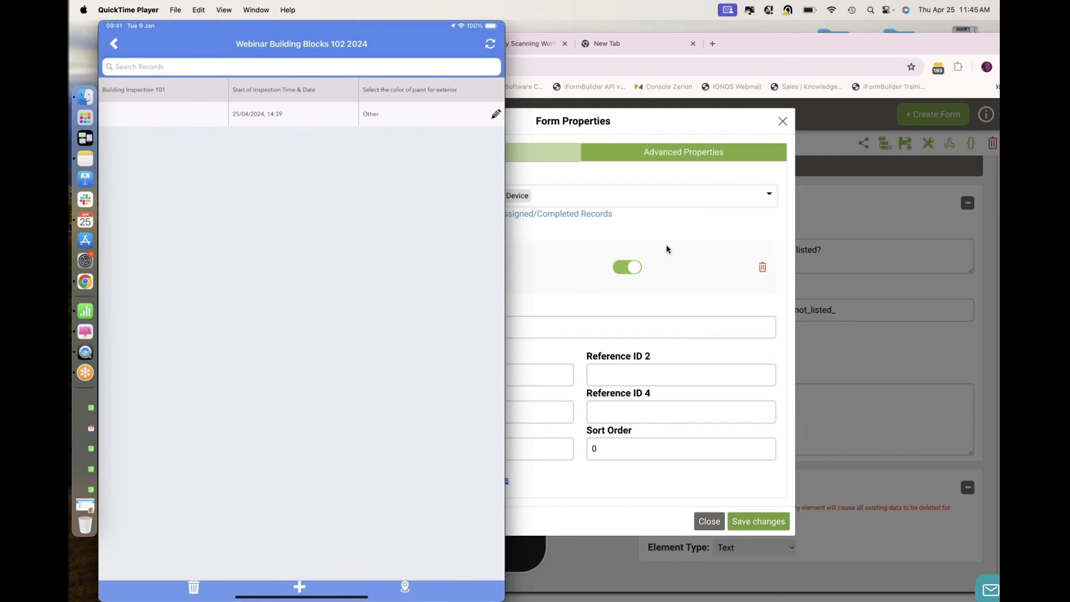
pyautogui.click(680, 251)
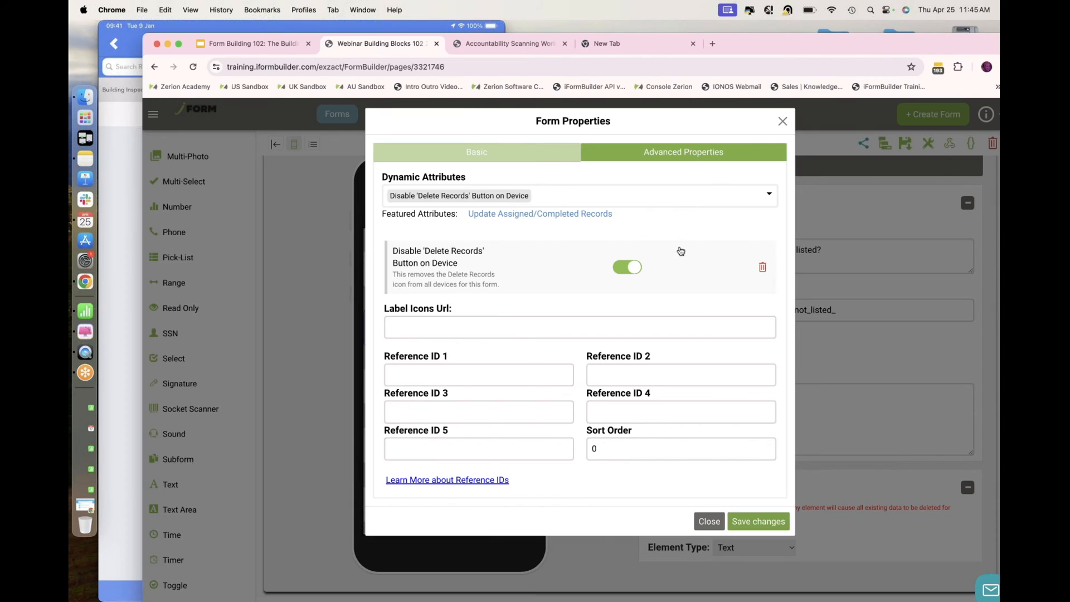
# Add the Update Assigned/Completed Records dynamic attribute to the form's advanced properties.
pyautogui.click(662, 204)
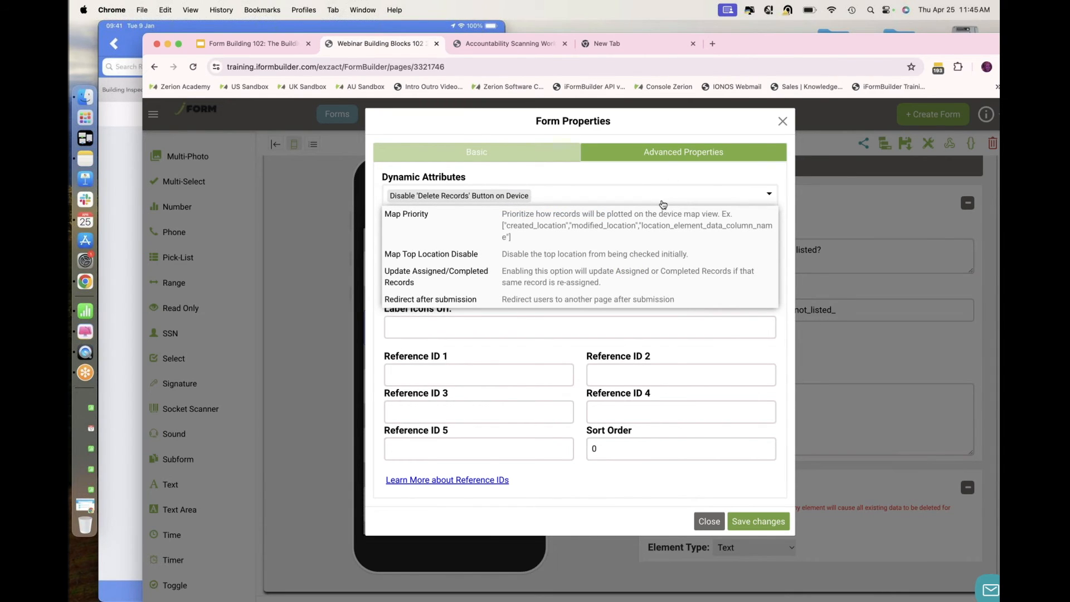
pyautogui.click(608, 274)
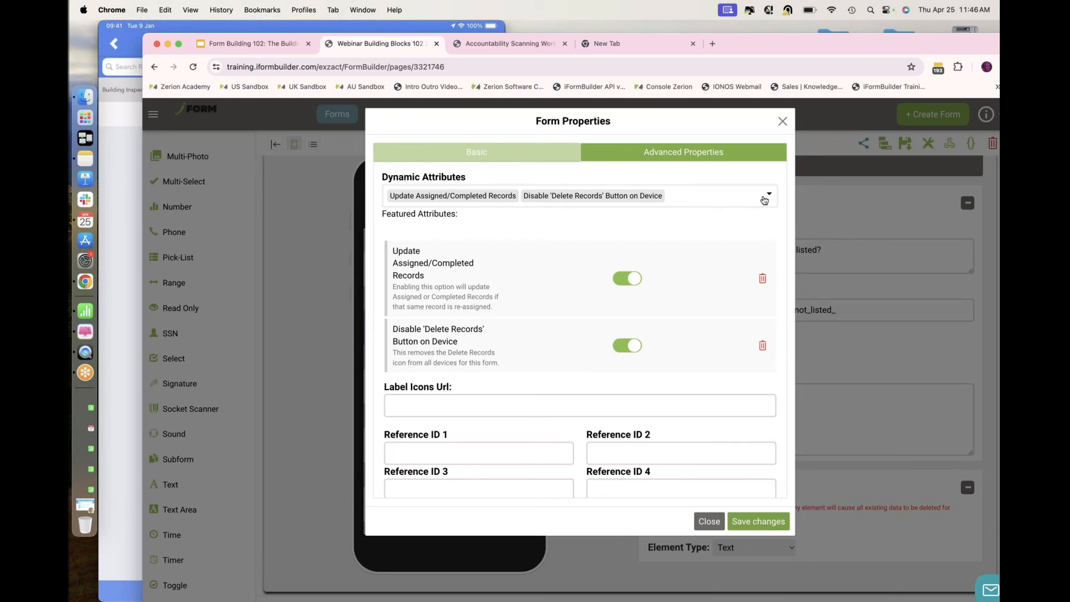
pyautogui.scroll(-3, 519, 363)
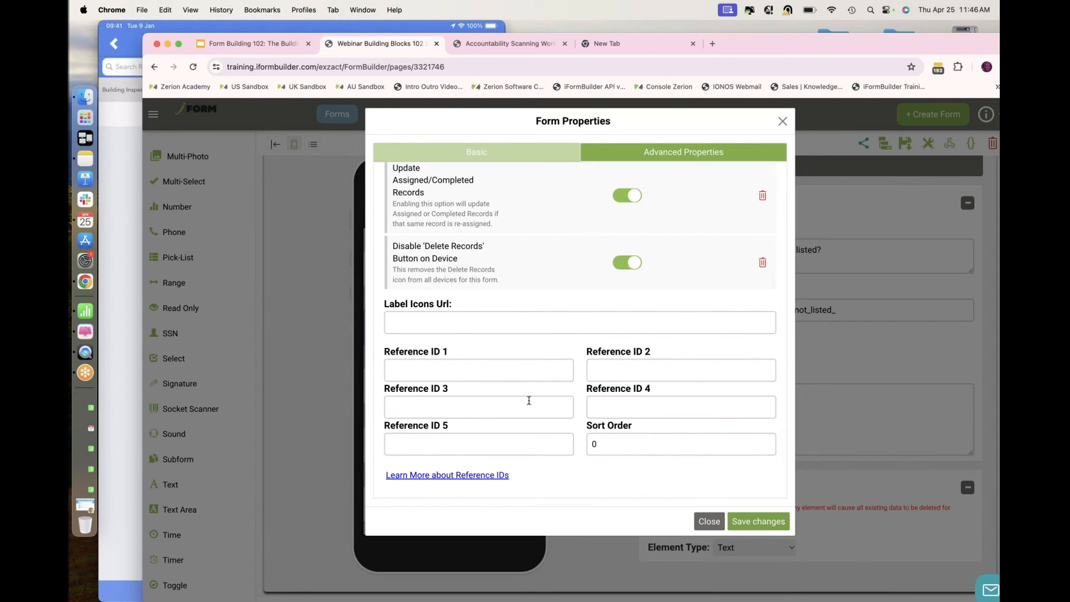
# Switch to the slide deck to review the form dynamic attributes, Reference ID 1 and Reference ID 2 slides, and check the mirrored device's record list columns.
pyautogui.click(251, 51)
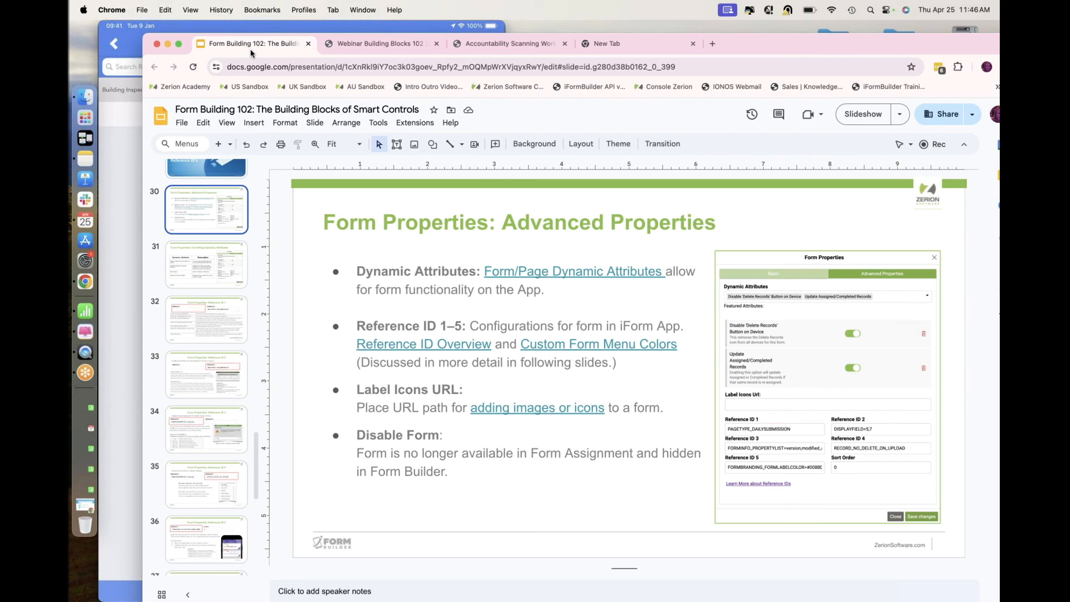
pyautogui.click(230, 281)
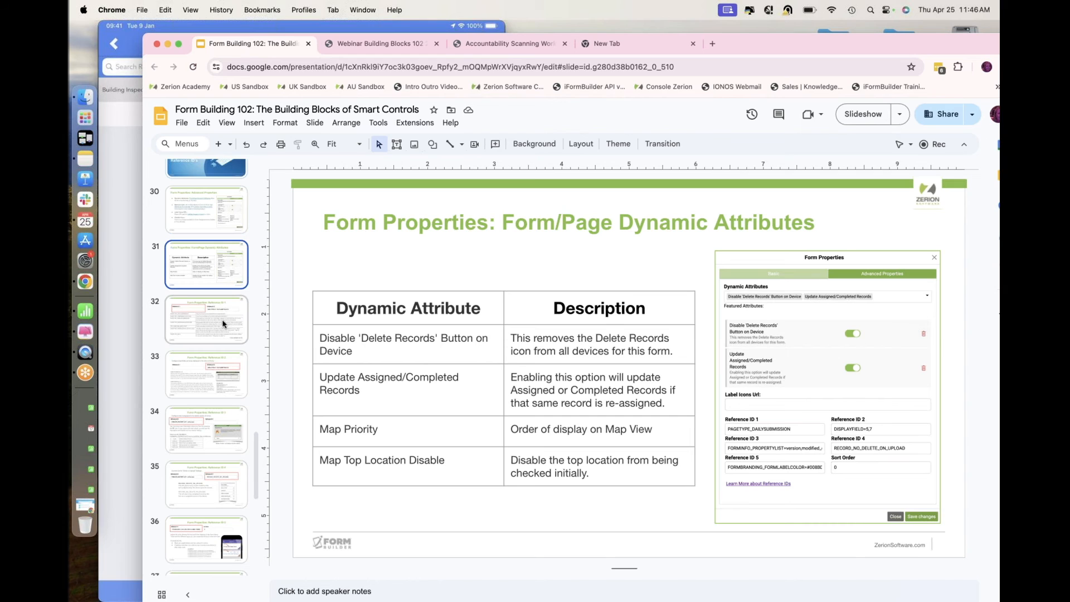
pyautogui.click(228, 329)
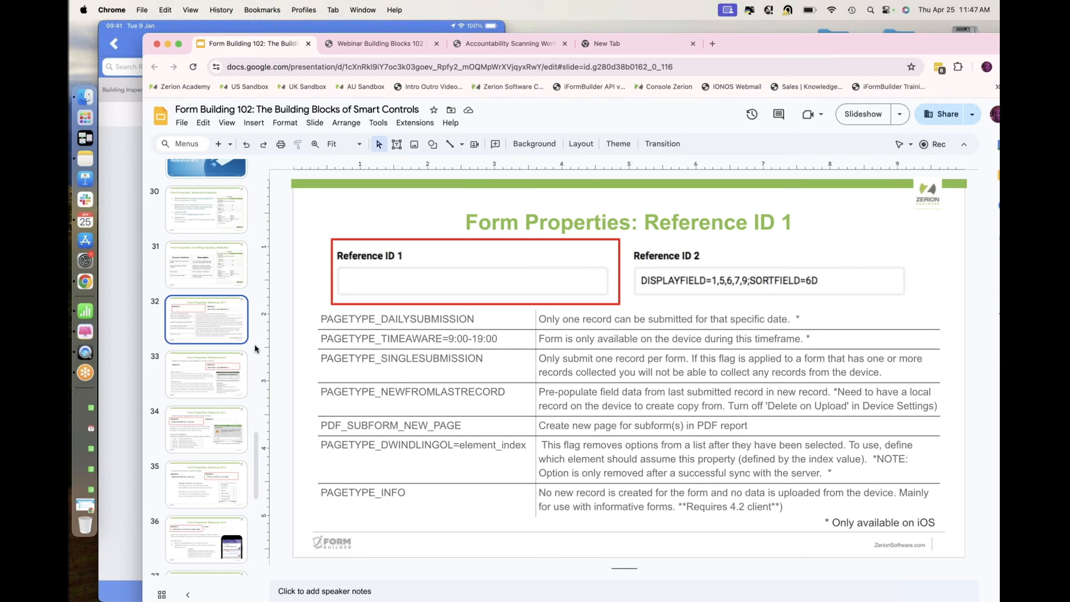
pyautogui.click(216, 380)
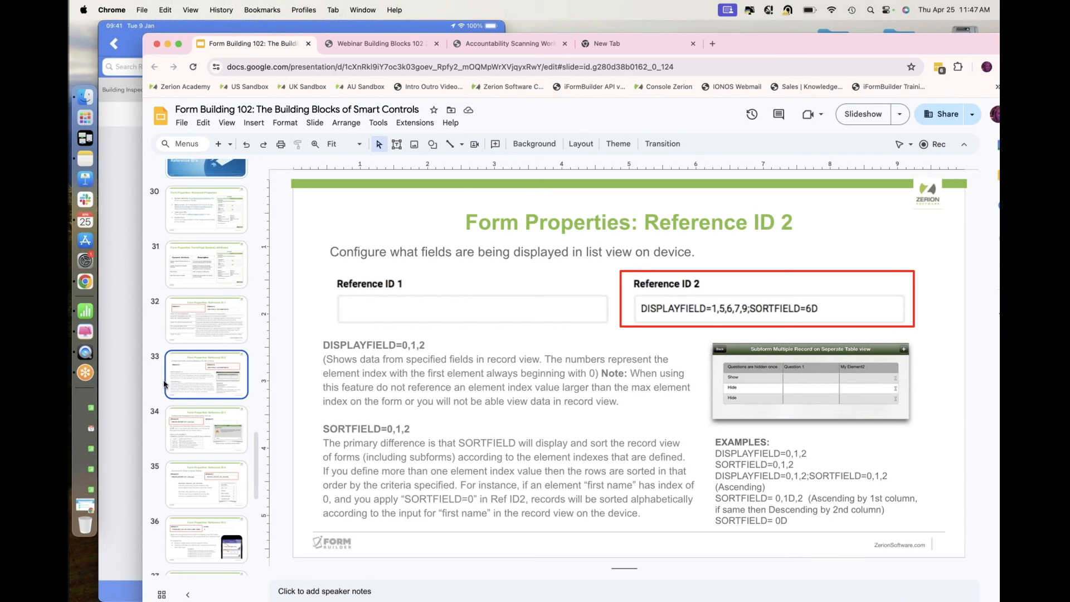
pyautogui.click(115, 279)
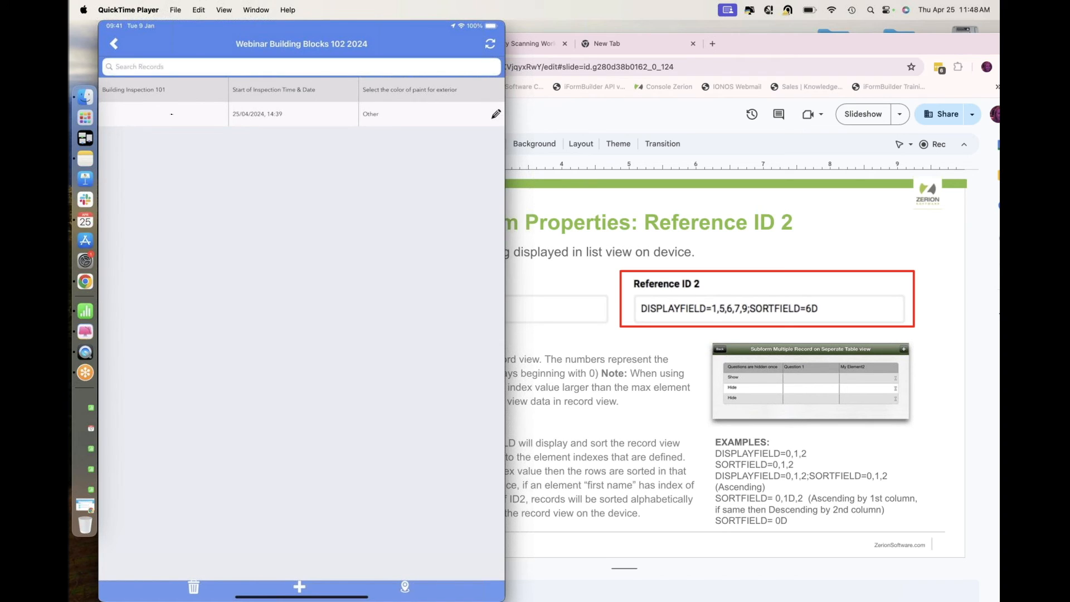
pyautogui.click(776, 50)
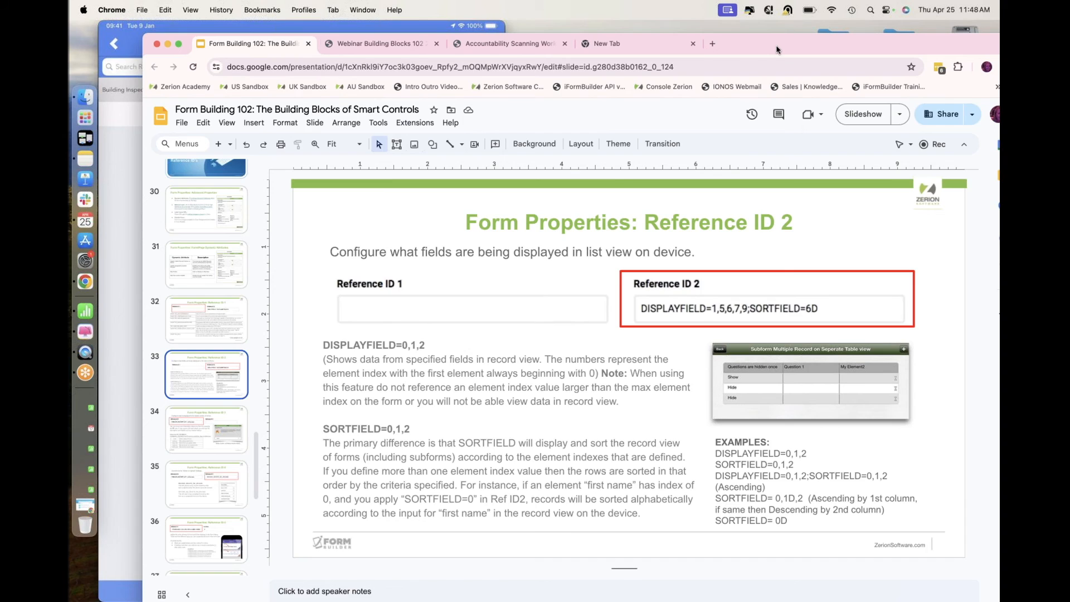
# Return to the form builder, set the form's Reference ID 2 to DISPLAYFIELD=1, and save the form properties.
pyautogui.click(382, 45)
pyautogui.click(639, 369)
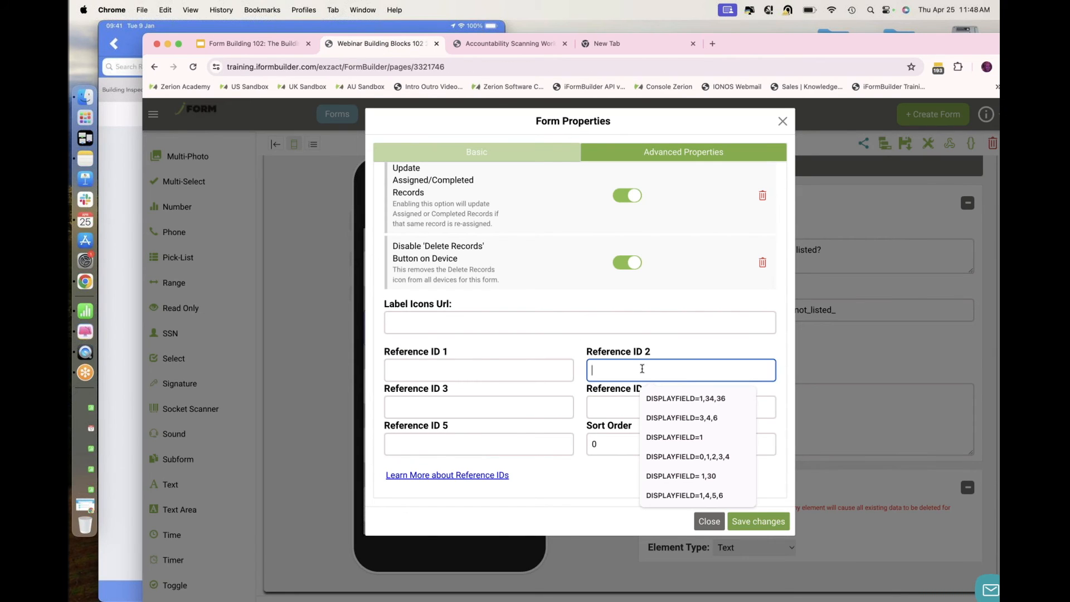
pyautogui.click(663, 398)
pyautogui.moveTo(680, 369); pyautogui.dragTo(659, 368)
pyautogui.press('BackSpace')
pyautogui.press('BackSpace')
pyautogui.click(611, 475)
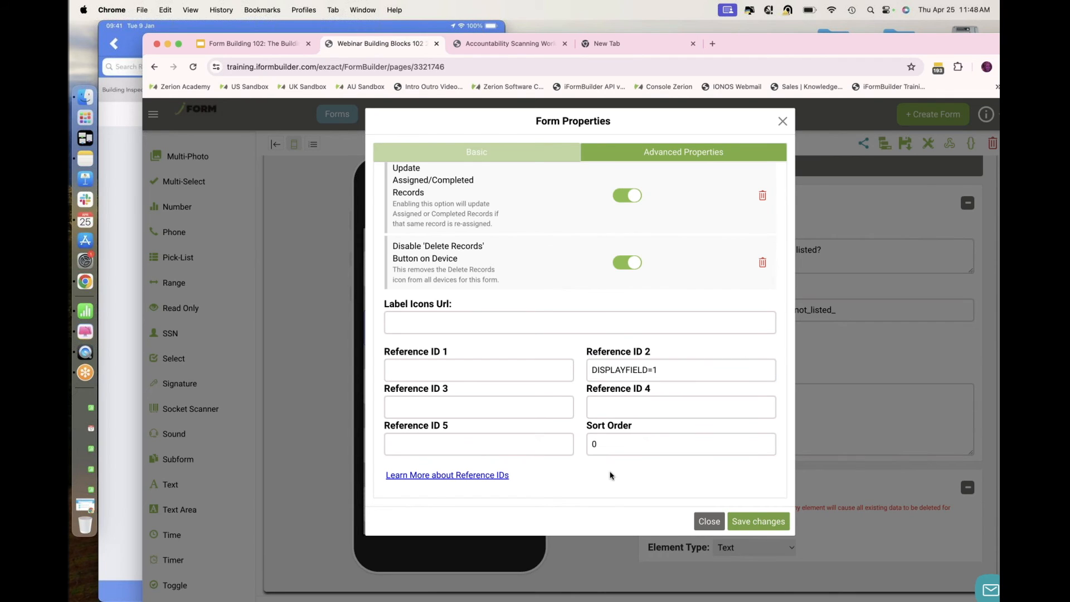
pyautogui.click(652, 372)
pyautogui.click(727, 485)
pyautogui.click(767, 524)
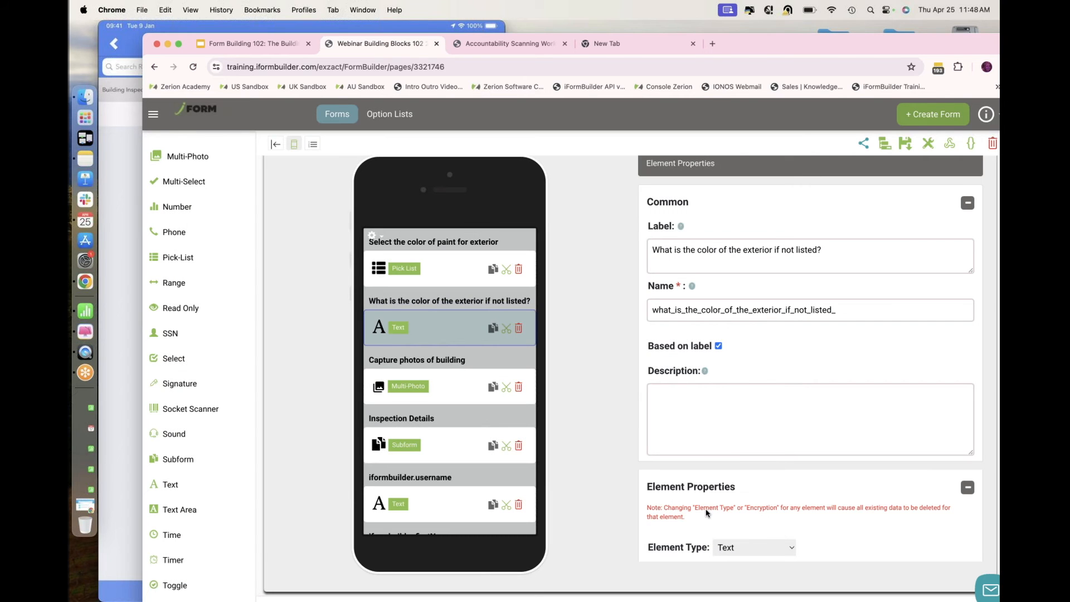
# Look up the element sort order of the "What is the color of the exterior if not listed?" text element in its Info section.
pyautogui.scroll(3, 441, 295)
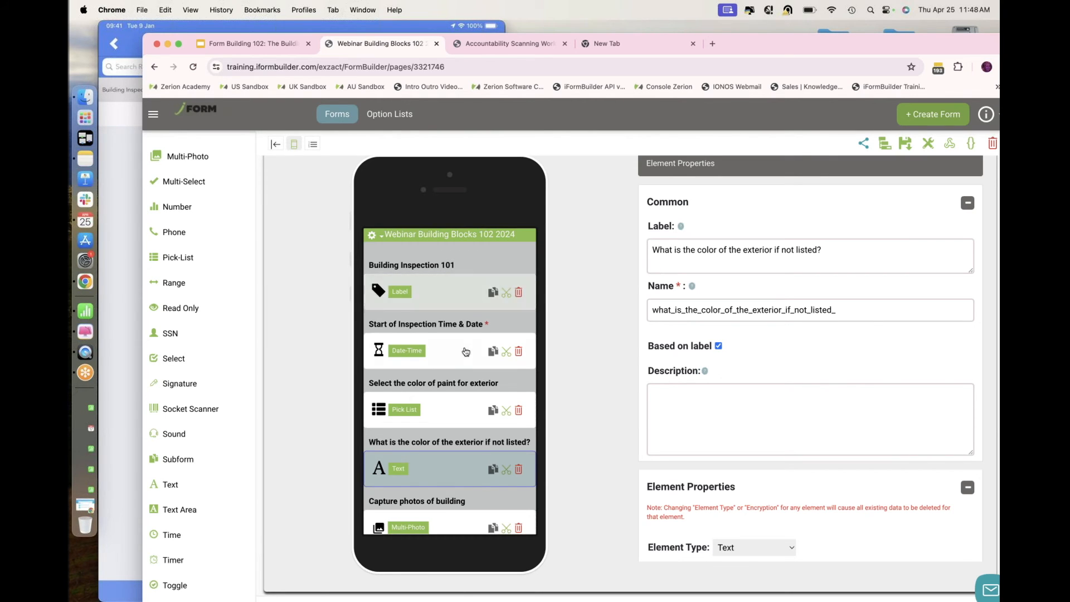
pyautogui.scroll(-10, 739, 443)
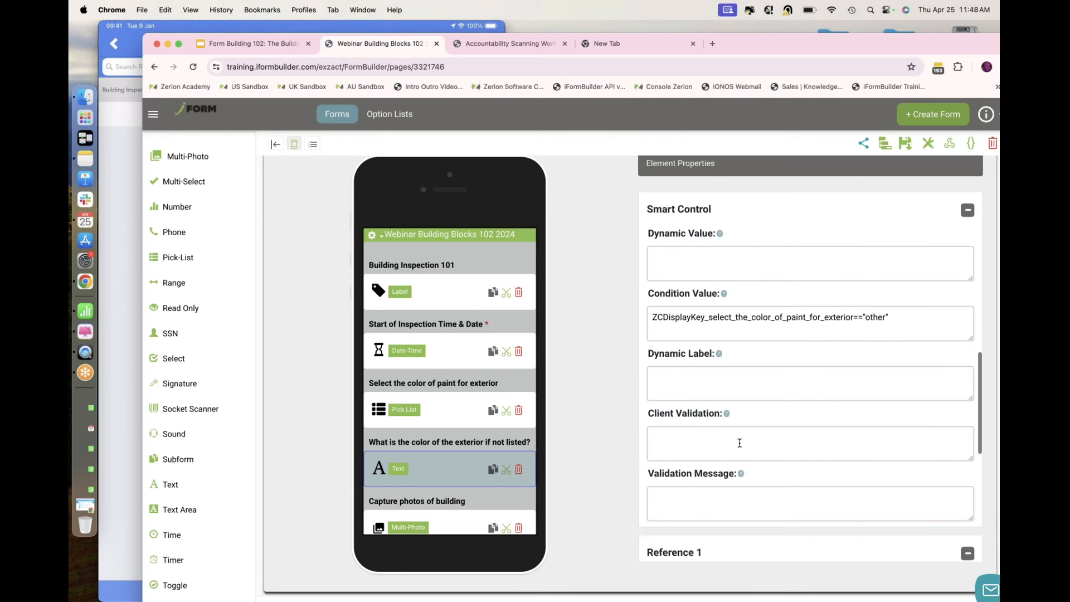
pyautogui.scroll(-8, 739, 443)
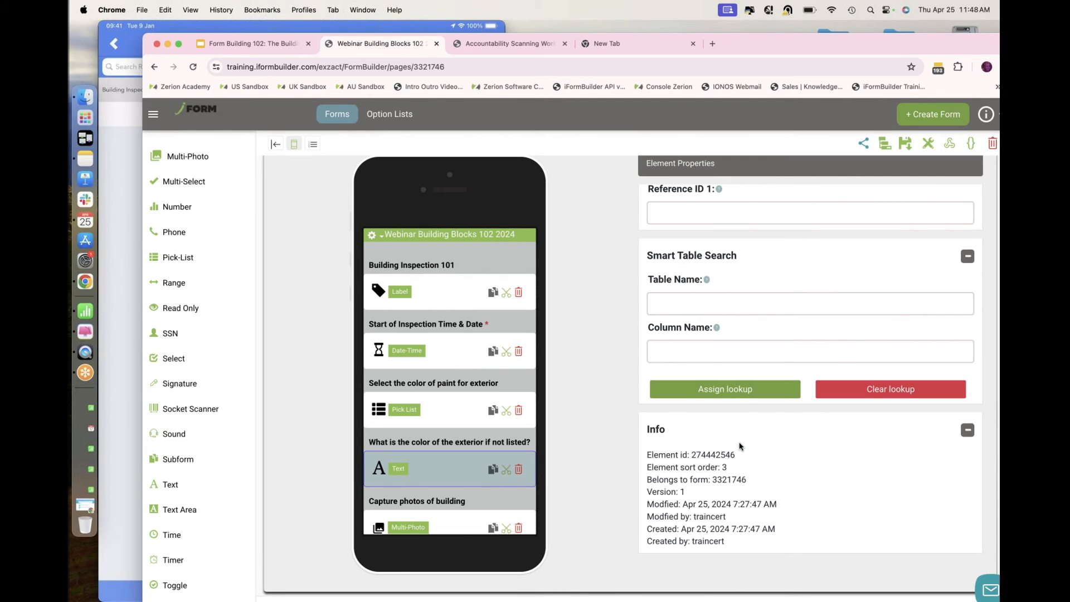
pyautogui.doubleClick(650, 429)
pyautogui.doubleClick(724, 467)
# Check the element sort order of the Date-Time and iformbuilder.username elements and look through the remaining built-in elements.
pyautogui.click(433, 354)
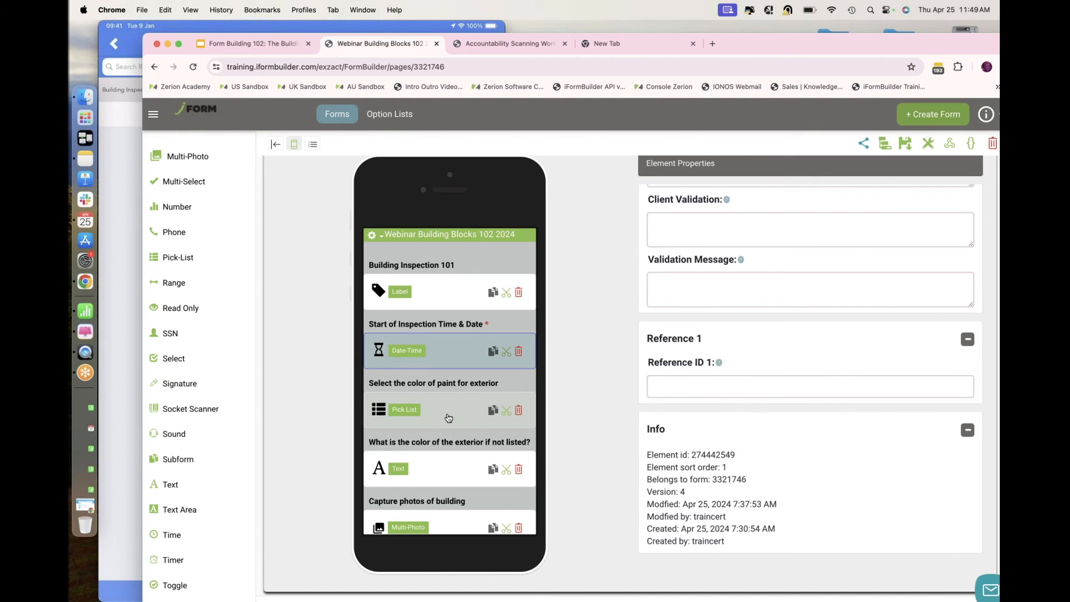
pyautogui.scroll(-5, 448, 418)
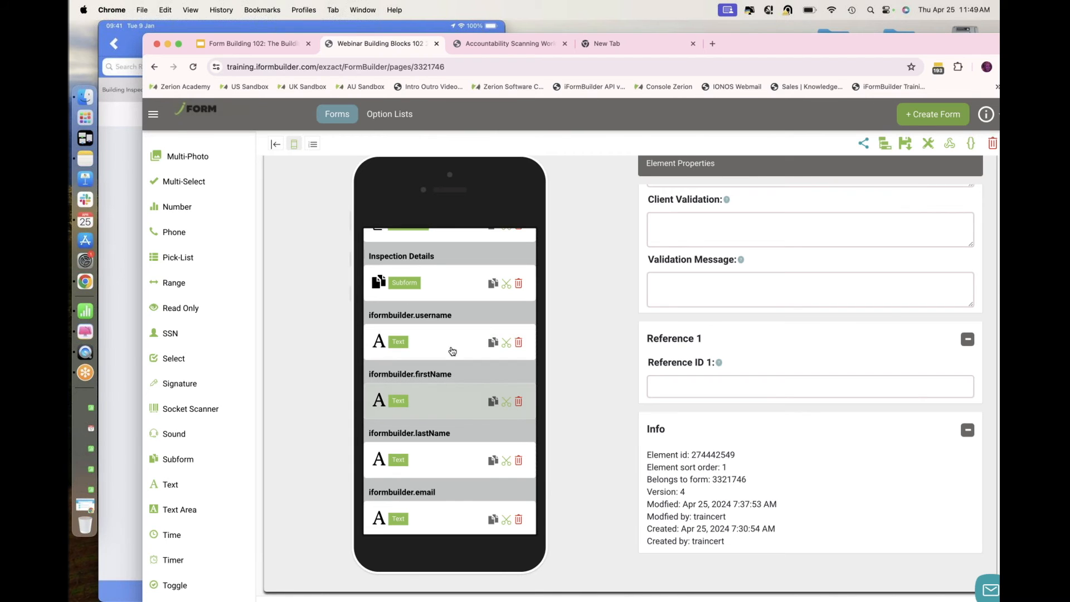
pyautogui.click(450, 348)
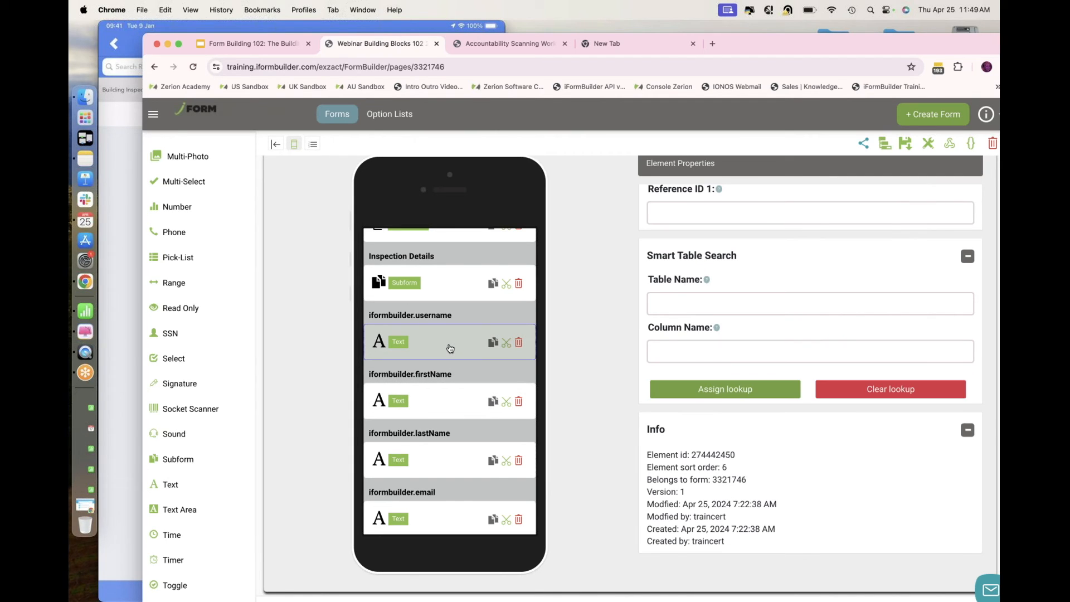
pyautogui.doubleClick(725, 467)
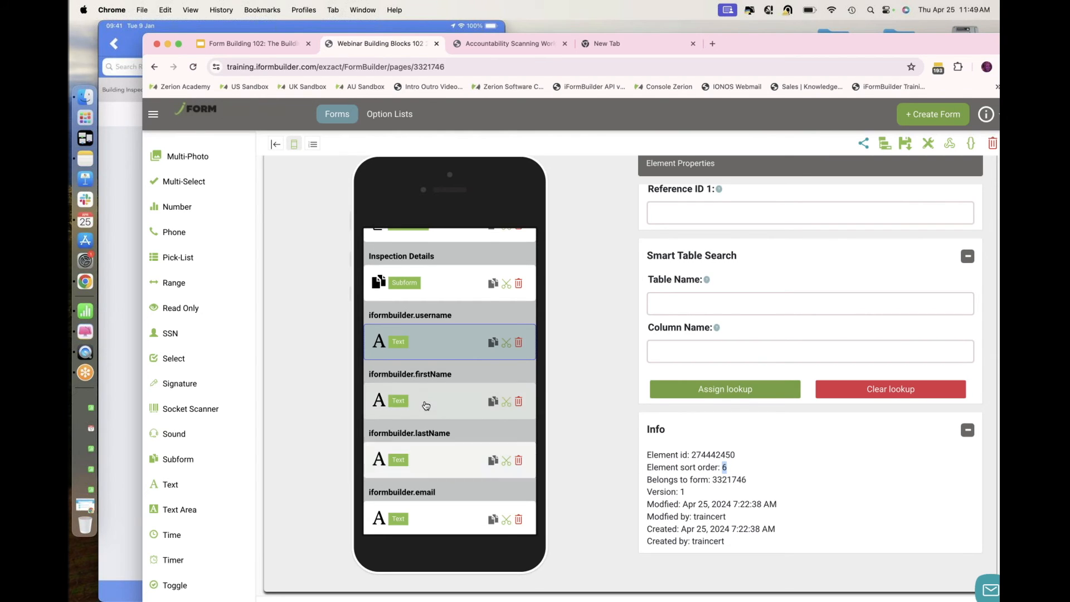
pyautogui.scroll(5, 426, 405)
pyautogui.scroll(-8, 426, 405)
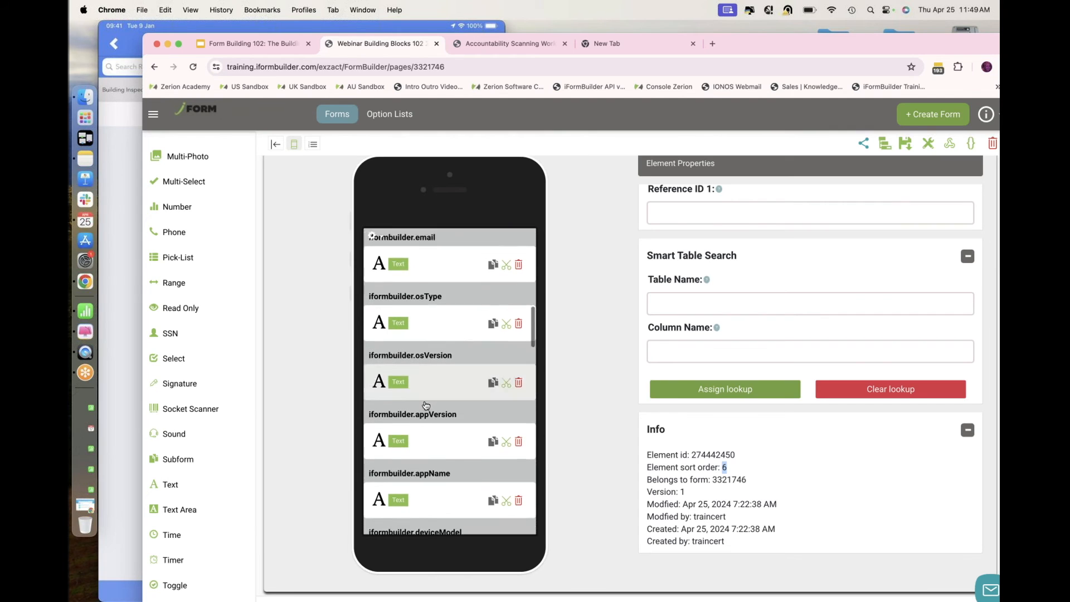
pyautogui.scroll(-5, 426, 406)
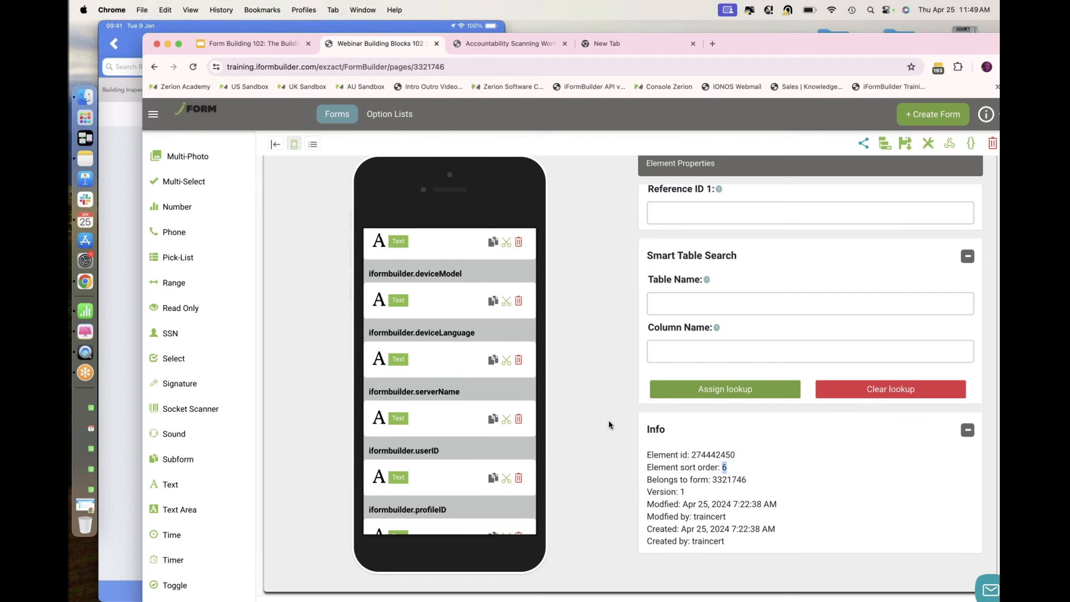
# Reopen the form properties and extend Reference ID 2 to DISPLAYFIELD=1,6.
pyautogui.scroll(2, 609, 424)
pyautogui.scroll(12, 609, 436)
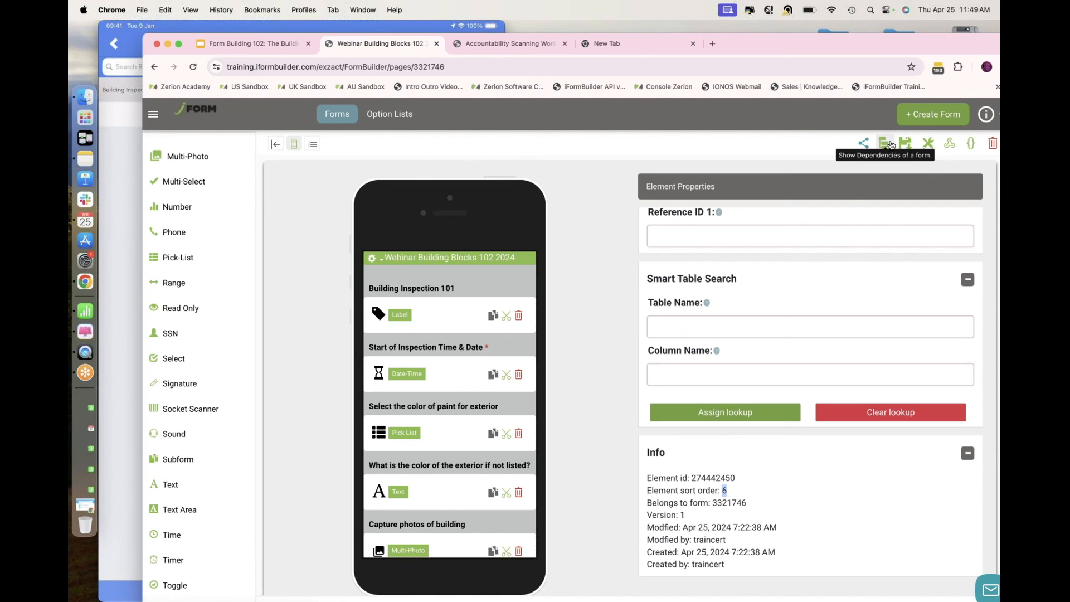
pyautogui.click(927, 146)
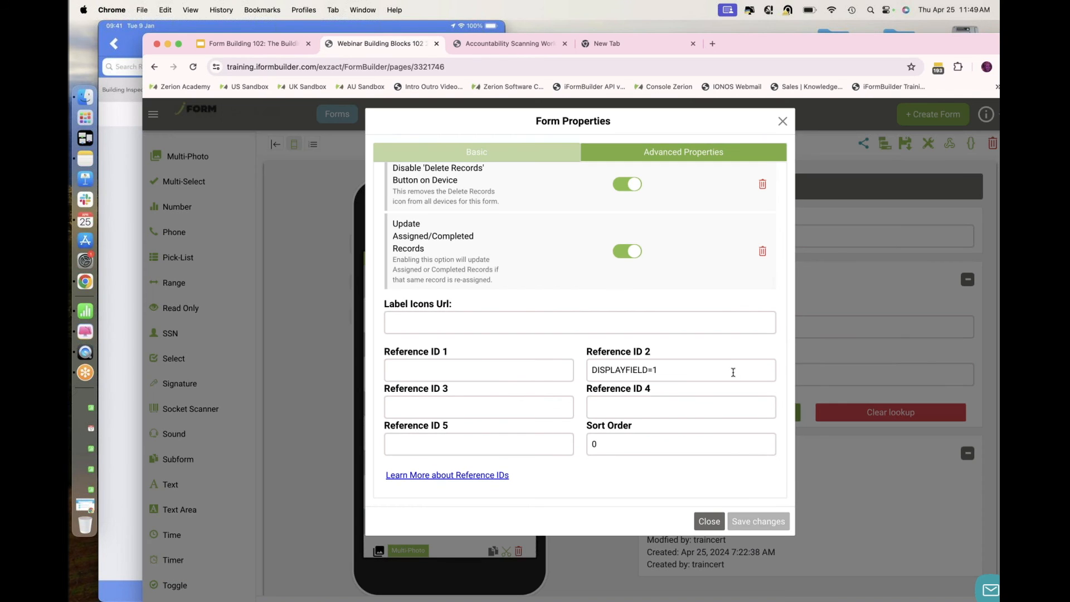
pyautogui.click(678, 372)
pyautogui.write(',6')
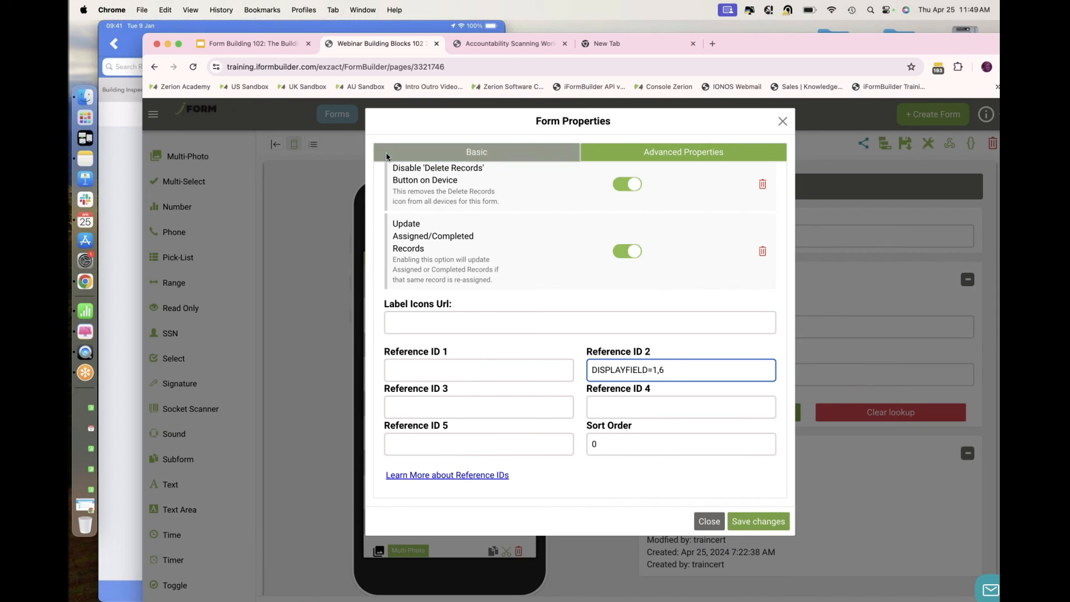
# Switch to the slide deck and review the Reference ID 3 and Reference ID 4 slides.
pyautogui.click(283, 43)
pyautogui.click(213, 442)
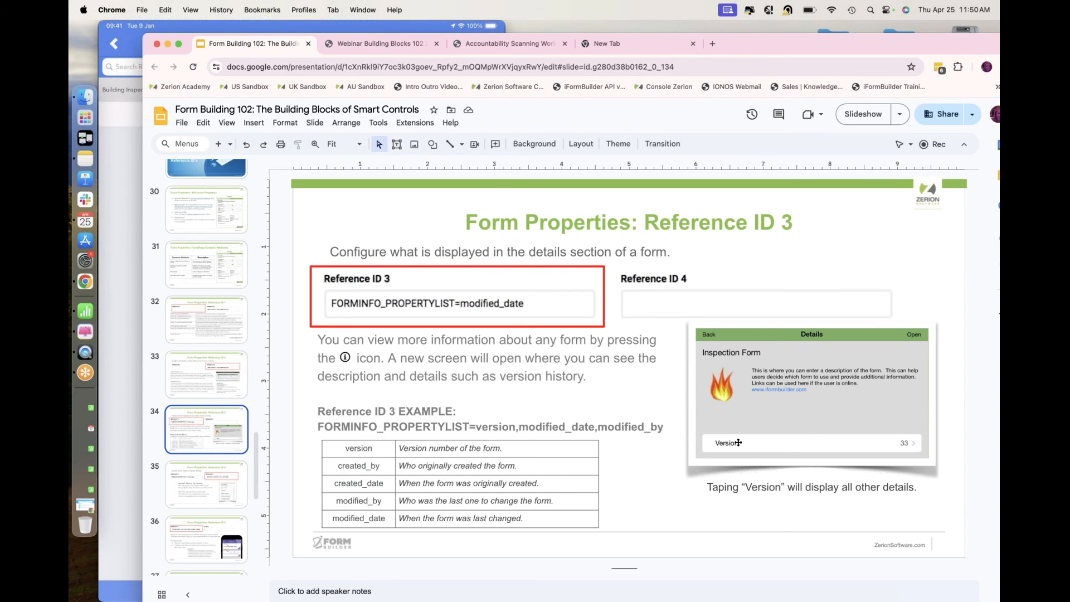
pyautogui.click(209, 482)
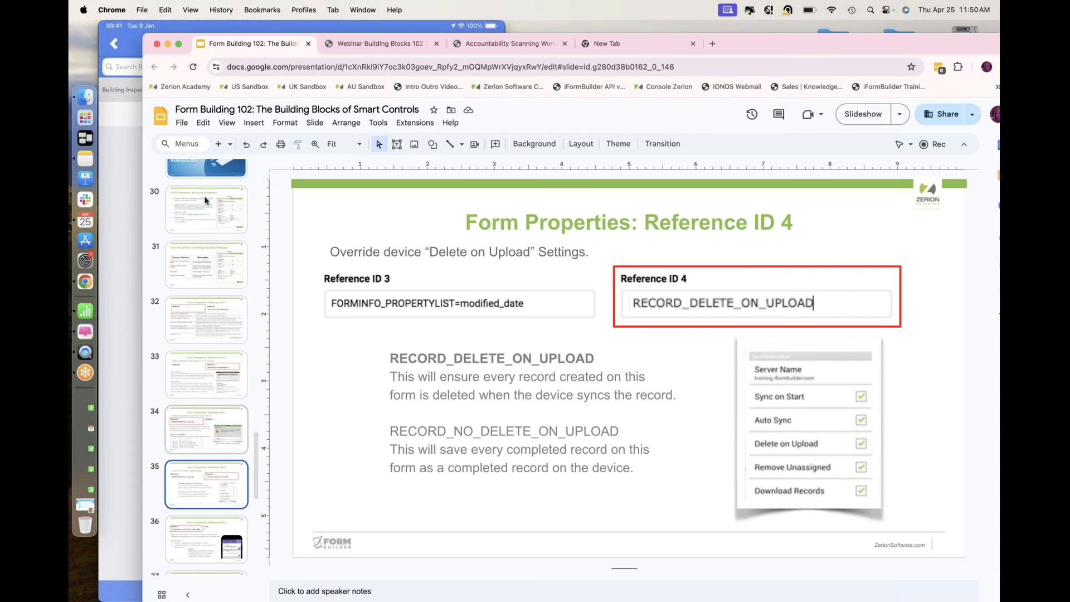
# Return to the form properties and set Reference ID 4 to RECORD_DELETE_ON_UPLOAD.
pyautogui.click(379, 44)
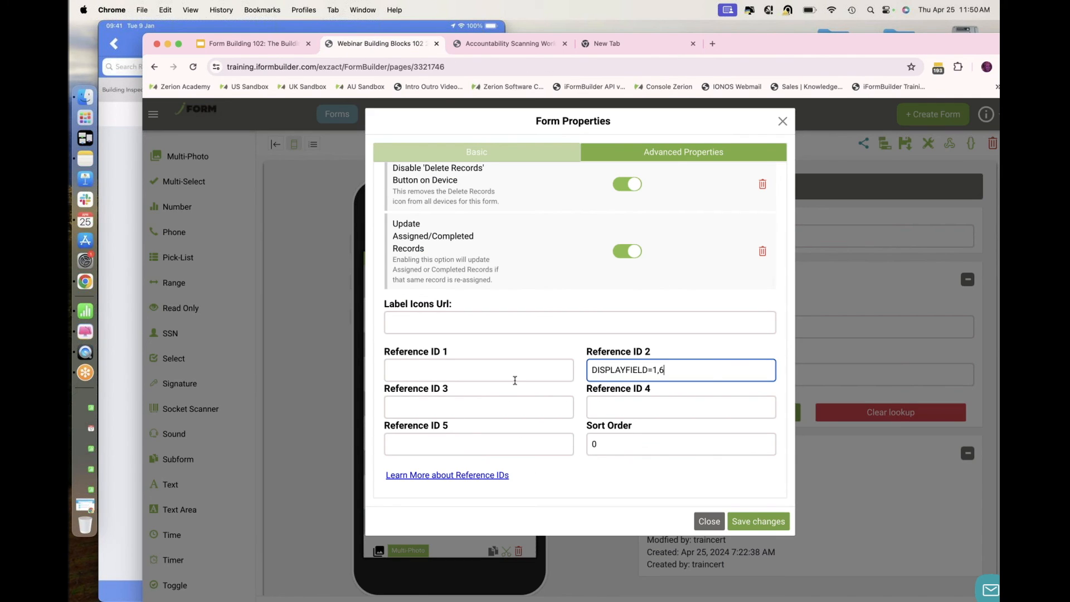
pyautogui.click(617, 408)
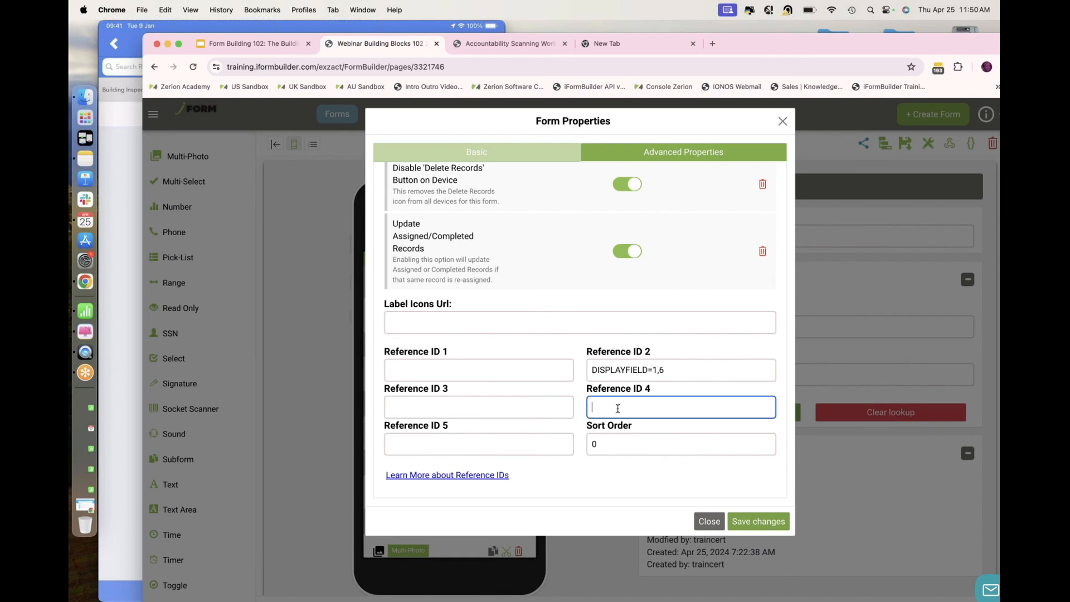
pyautogui.write('RECORD_DELETE_ON_UPLOAD')
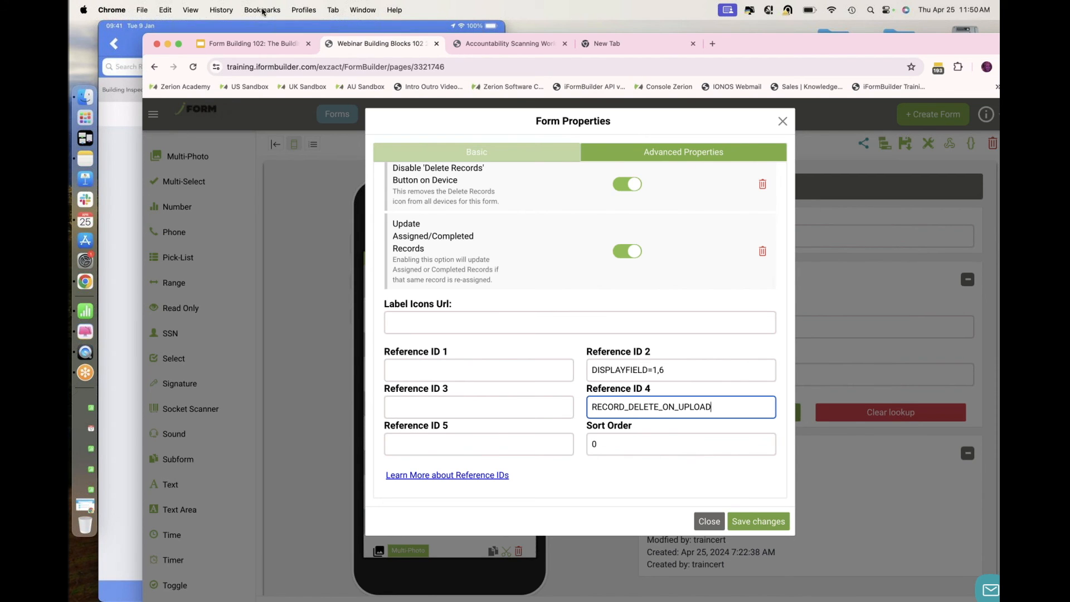
# Review the Reference ID 5 form color table in the slide deck and examine the form list on the mirrored device.
pyautogui.click(256, 43)
pyautogui.scroll(-10, 205, 540)
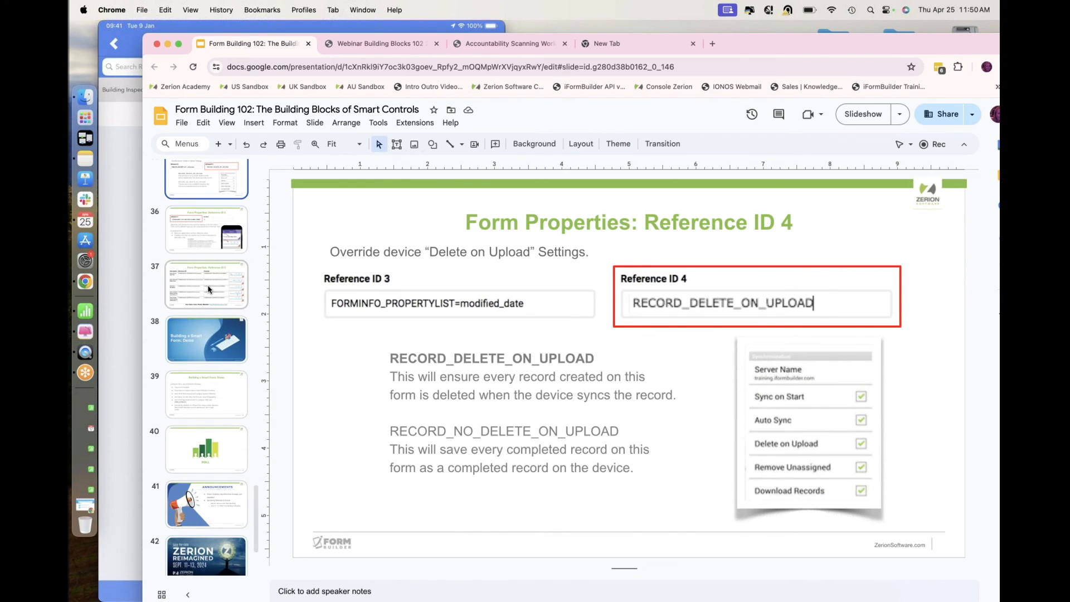
pyautogui.click(209, 289)
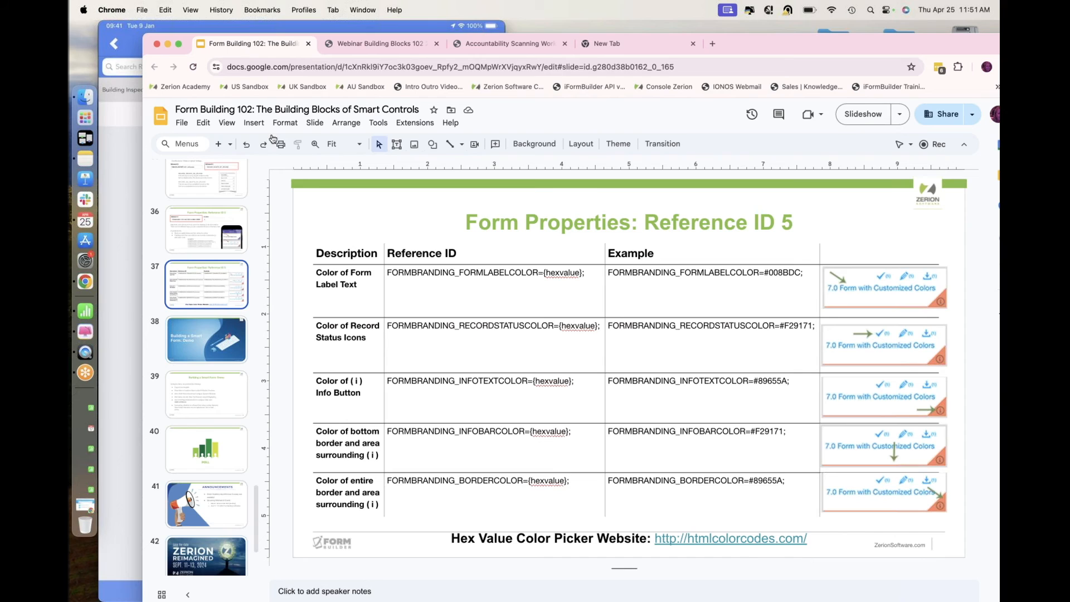
pyautogui.click(120, 177)
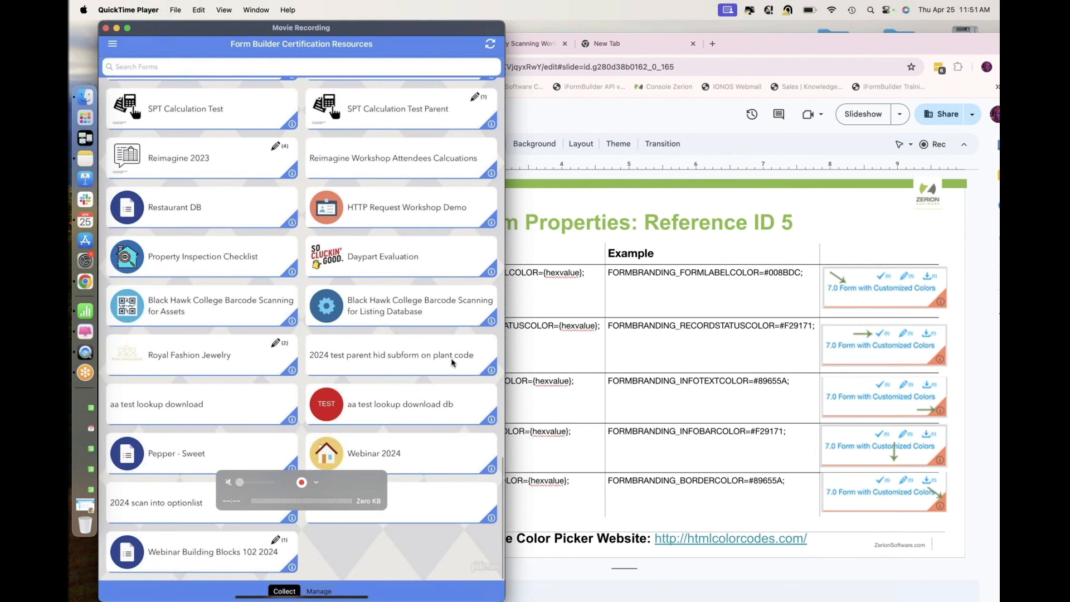
pyautogui.click(889, 245)
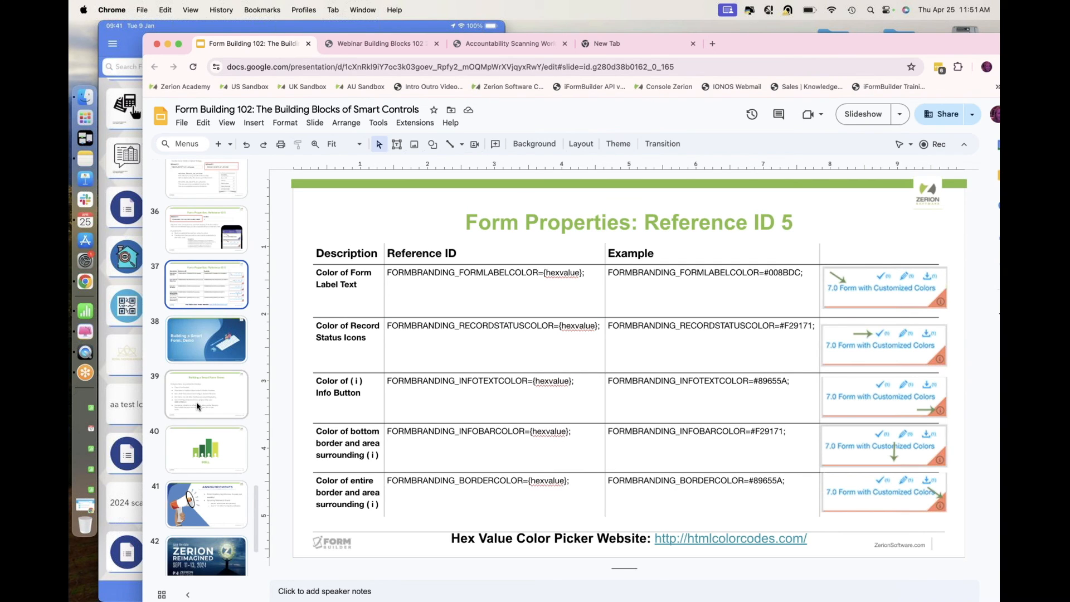
# Show the "Building a Smart Form: Demo" recap slide and go over the list of practiced items.
pyautogui.click(219, 402)
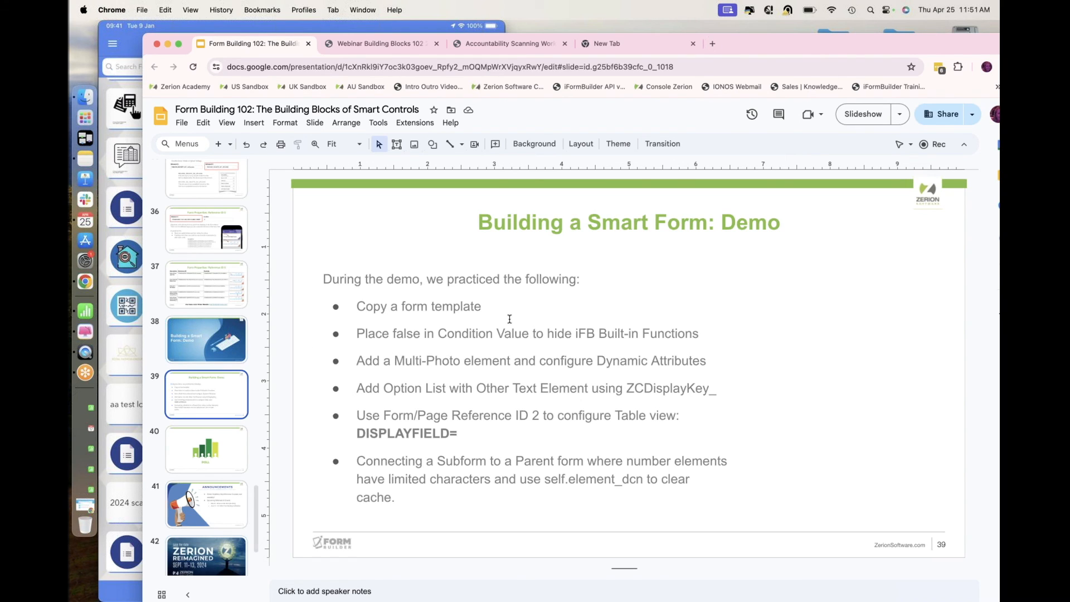
pyautogui.click(482, 336)
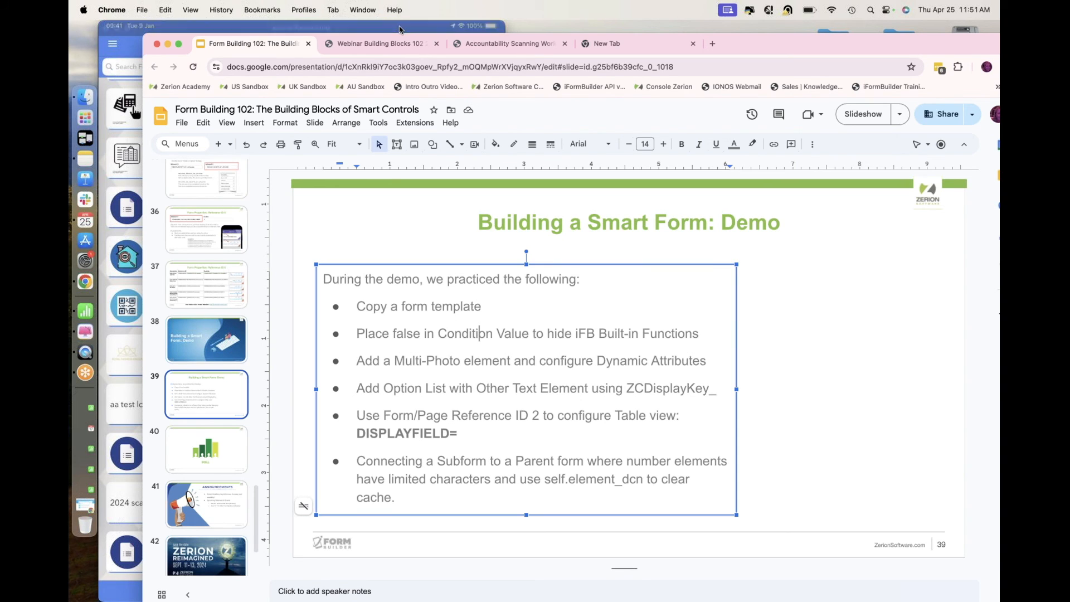
# Return to the Webinar Building Blocks 102 2024 form and save the form properties changes.
pyautogui.click(392, 45)
pyautogui.click(746, 523)
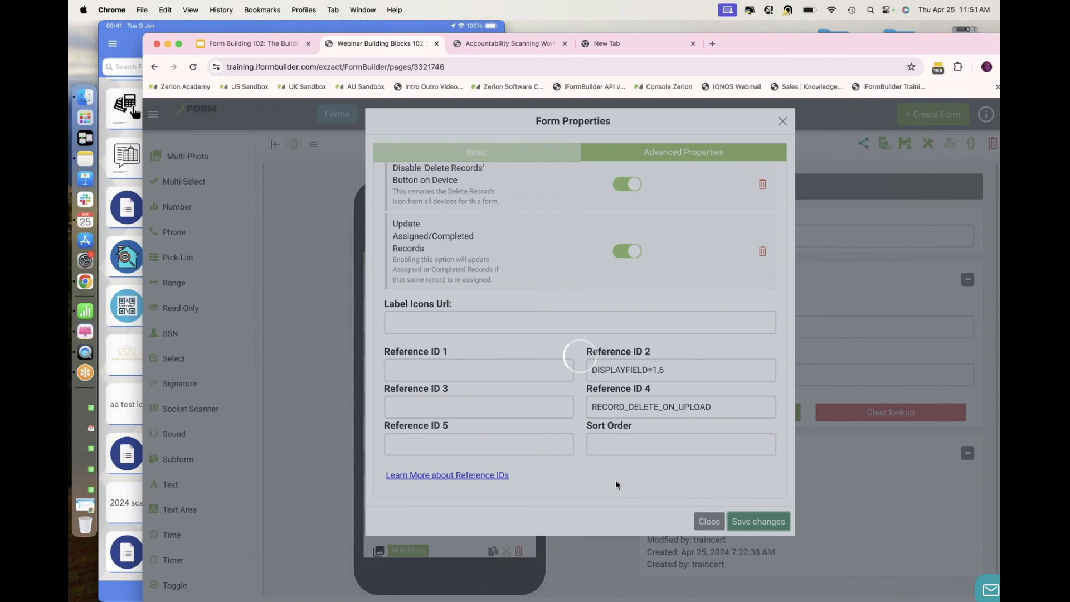
pyautogui.scroll(-5, 370, 488)
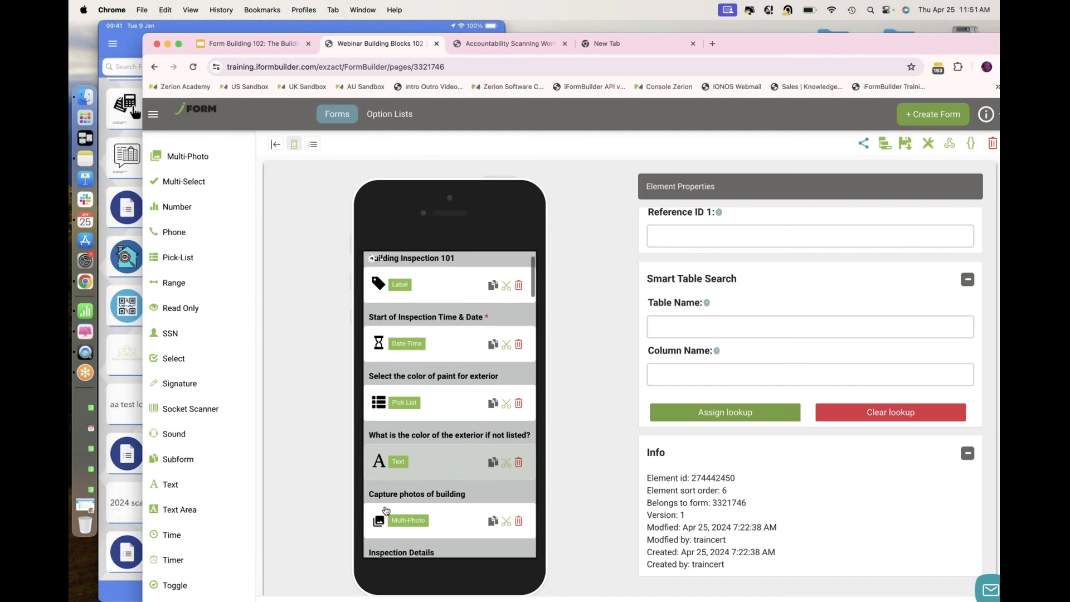
# Show the form's elements as a full-width list with the element palette collapsed, and add the Condition Value column.
pyautogui.click(313, 146)
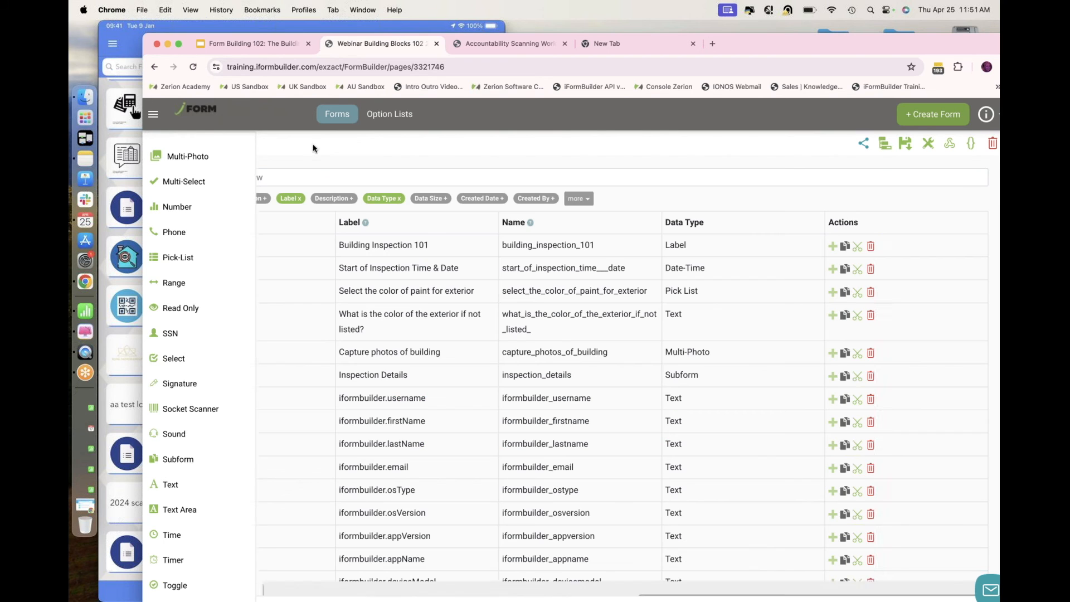
pyautogui.click(150, 145)
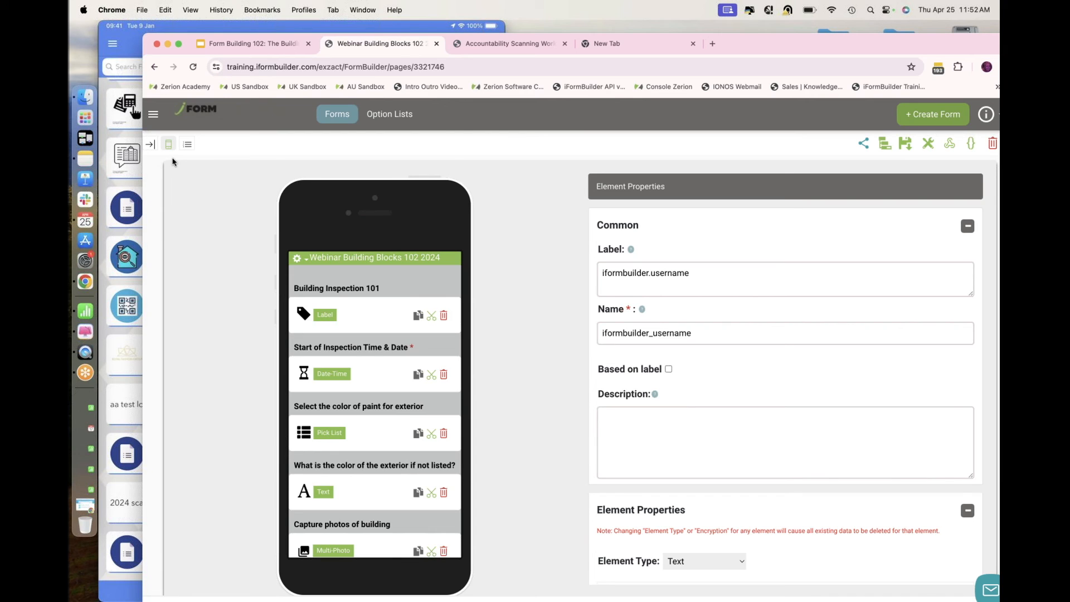
pyautogui.moveTo(154, 116)
pyautogui.click(187, 144)
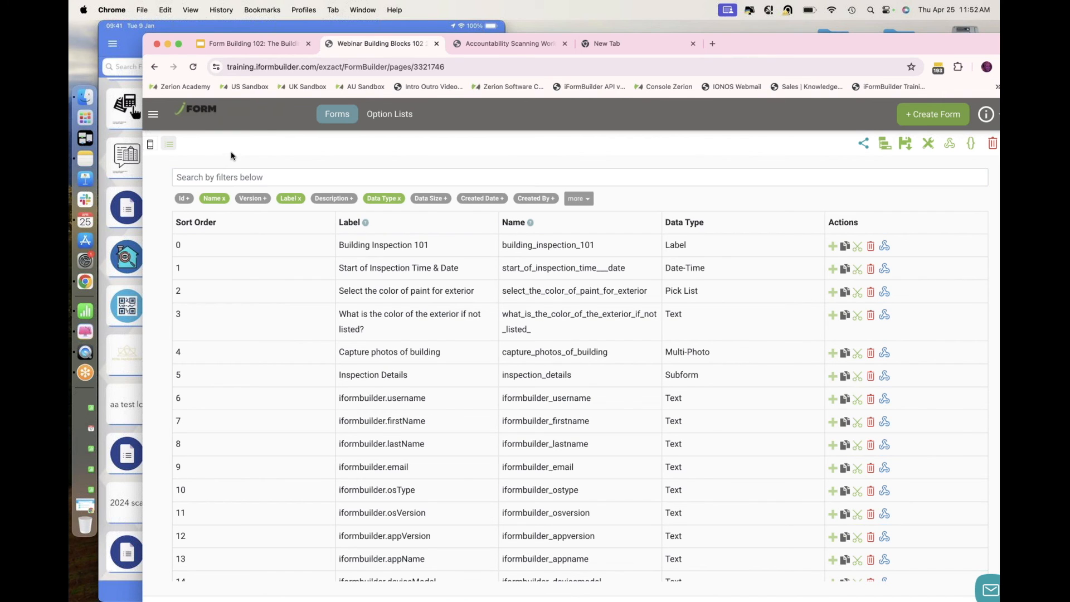
pyautogui.click(587, 203)
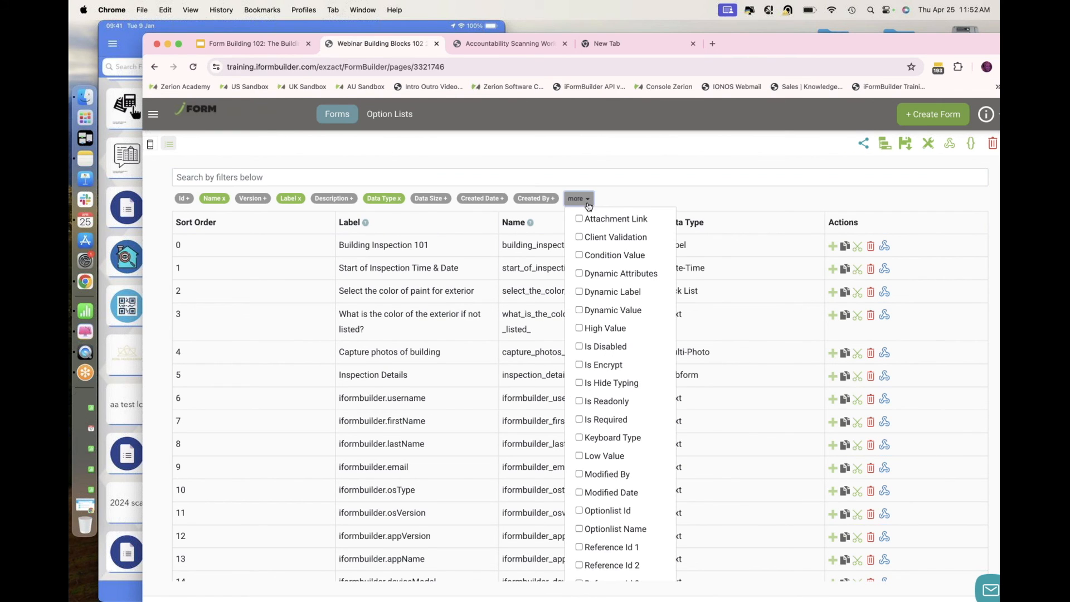
pyautogui.click(580, 256)
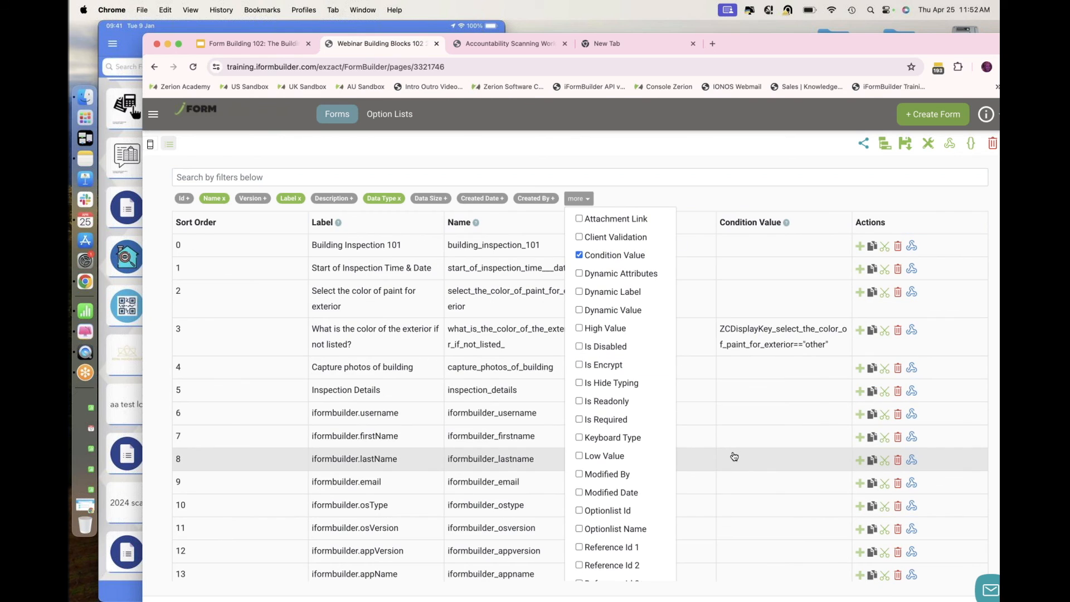
# Set the Condition Value of iformbuilder.username to false, copy the value and confirm the row.
pyautogui.click(748, 417)
pyautogui.write('false')
pyautogui.doubleClick(742, 418)
pyautogui.press('super+c')
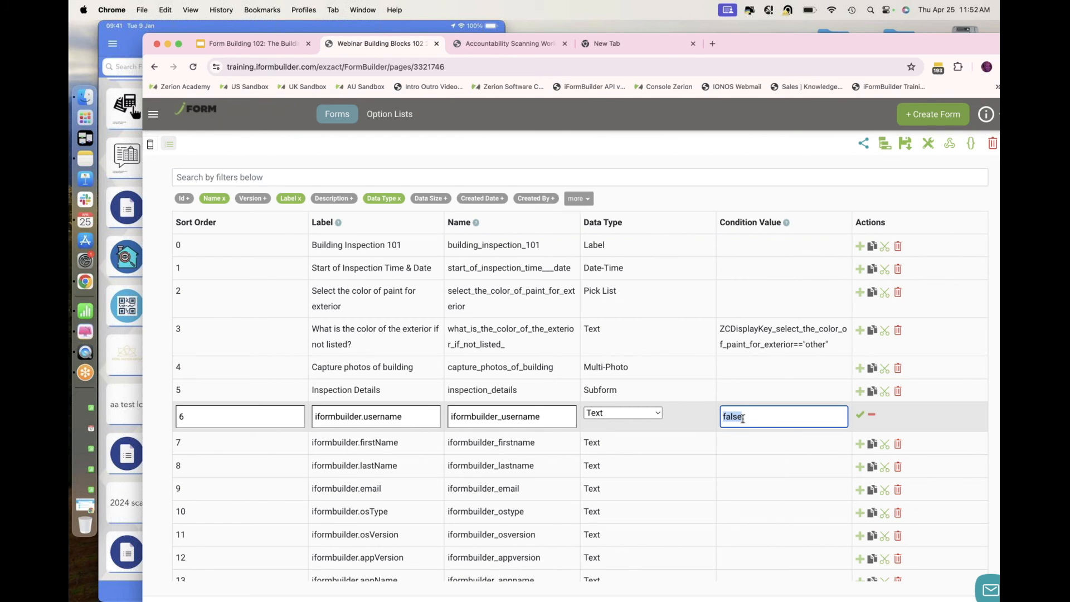
pyautogui.click(860, 414)
# Paste false as the Condition Value of the elements from iformbuilder.firstName through iformbuilder.appVersion.
pyautogui.click(778, 431)
pyautogui.press('super+v')
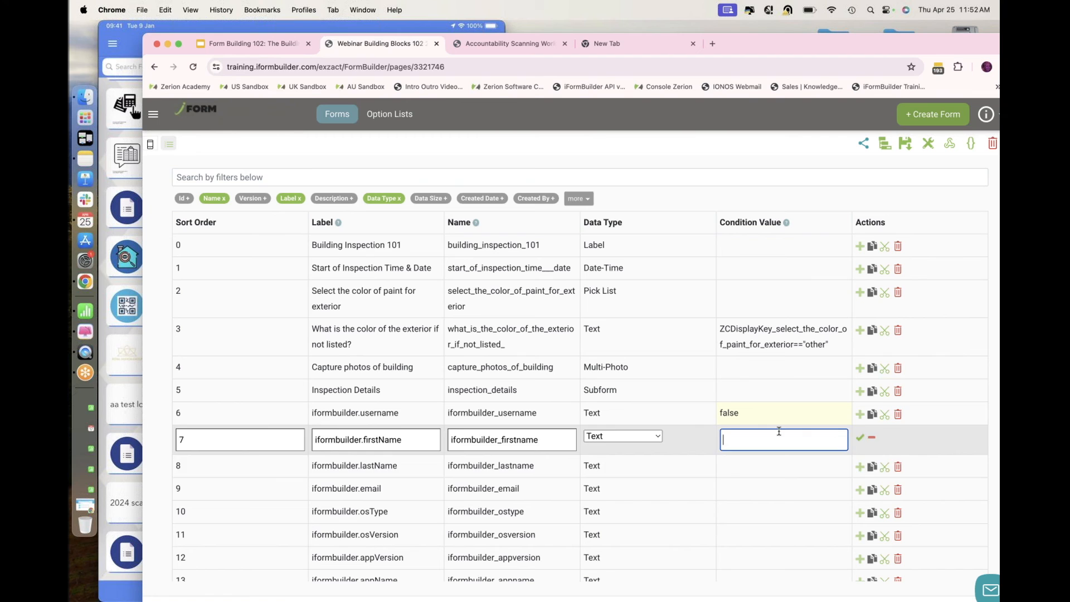
pyautogui.click(743, 467)
pyautogui.press('super+v')
pyautogui.click(741, 493)
pyautogui.press('super+v')
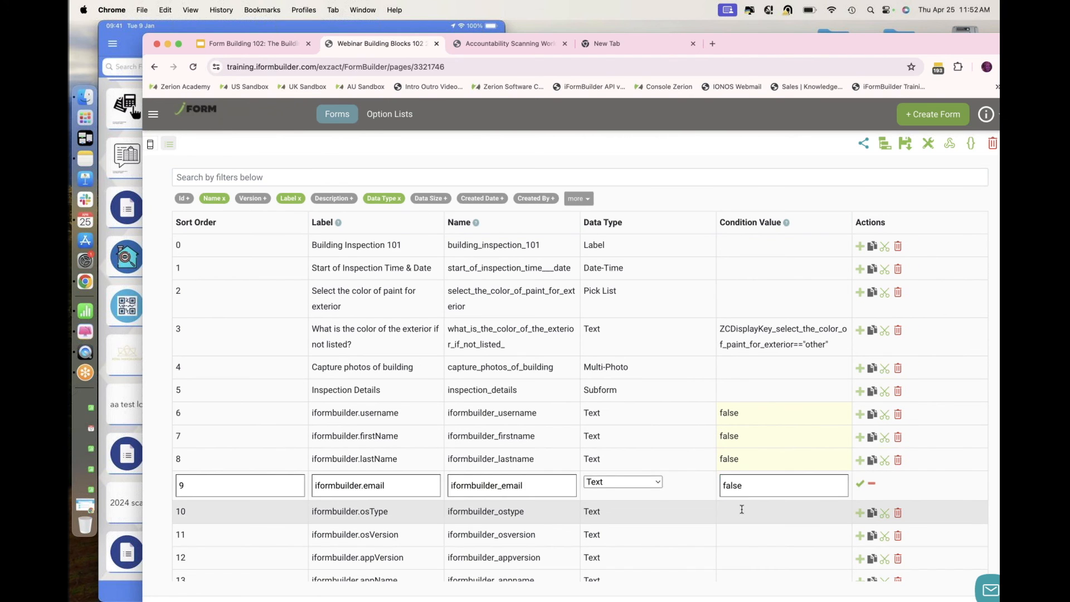
pyautogui.click(741, 508)
pyautogui.press('super+v')
pyautogui.click(734, 540)
pyautogui.press('super+v')
pyautogui.click(734, 555)
pyautogui.press('super+v')
# Paste false as the Condition Value of the elements from iformbuilder.appName through iformbuilder.pageID.
pyautogui.scroll(-1, 735, 550)
pyautogui.scroll(-2, 734, 550)
pyautogui.click(746, 413)
pyautogui.press('super+v')
pyautogui.click(743, 444)
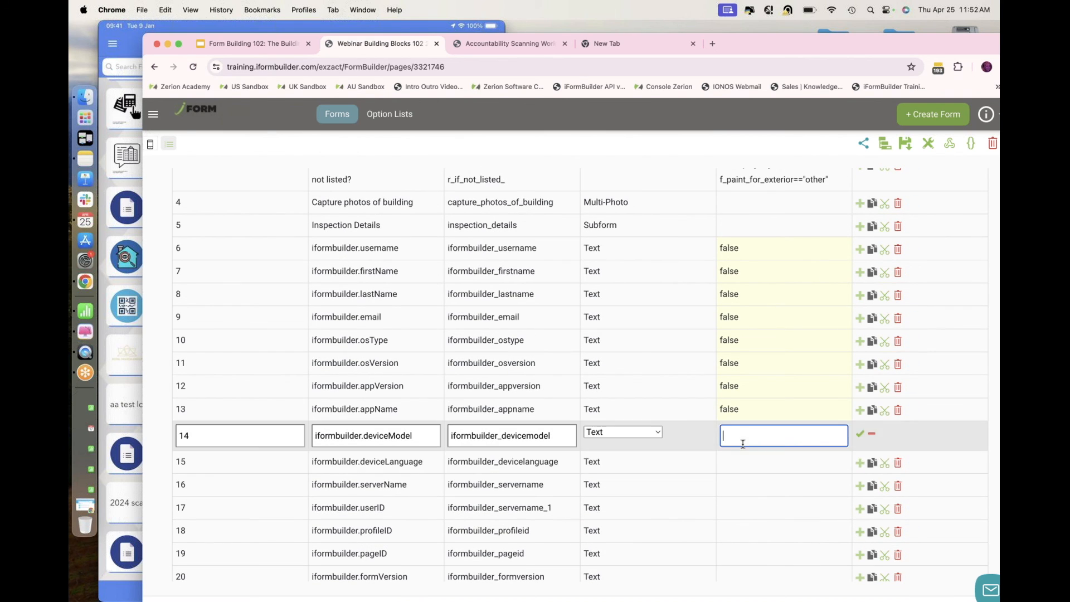
pyautogui.press('super+v')
pyautogui.click(741, 467)
pyautogui.press('super+v')
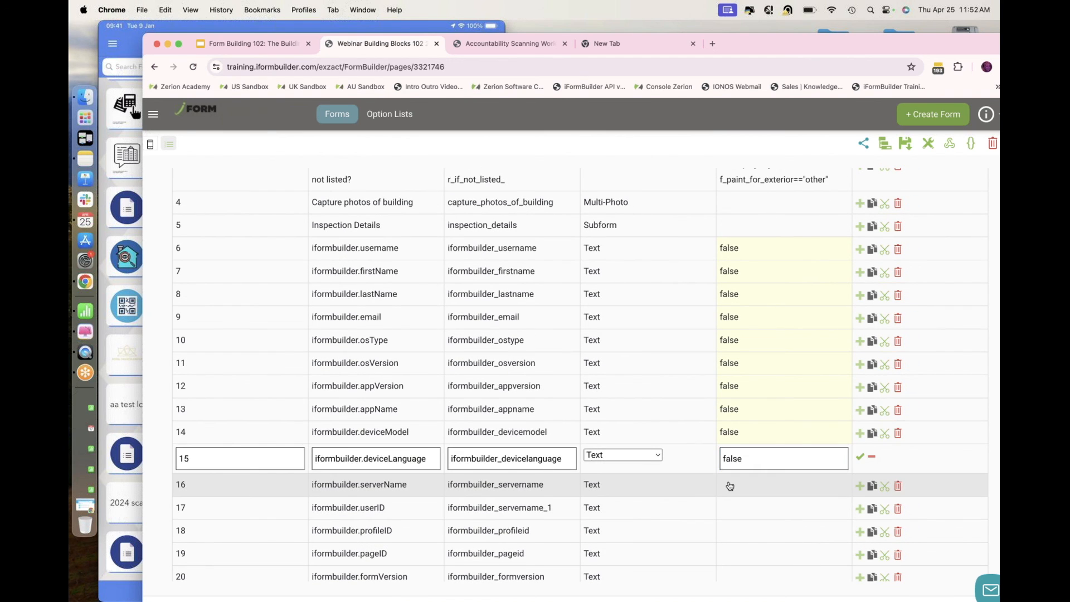
pyautogui.click(730, 486)
pyautogui.press('super+v')
pyautogui.click(734, 509)
pyautogui.press('super+v')
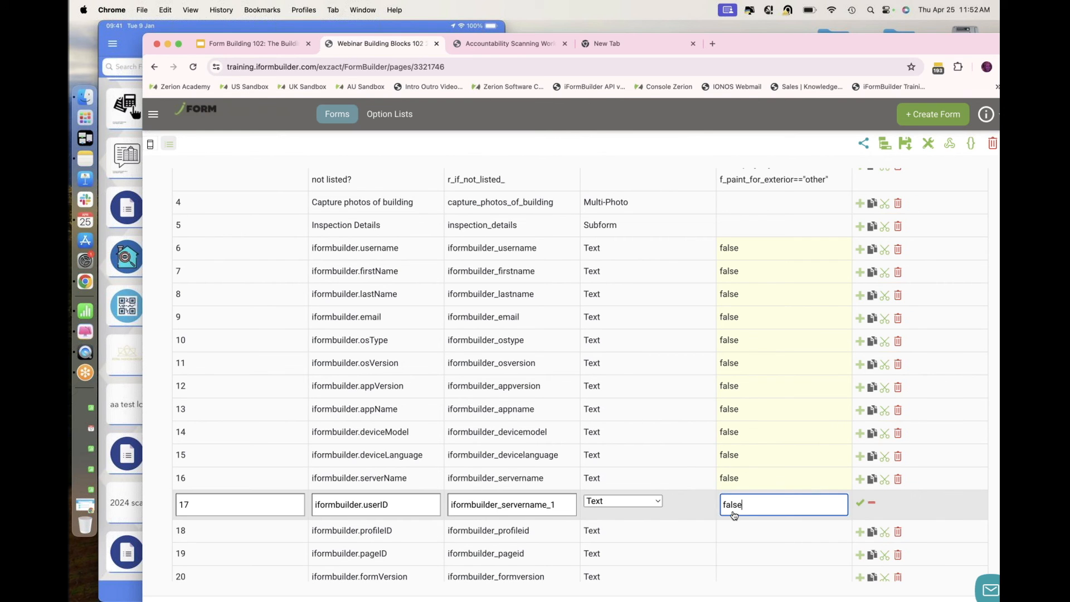
pyautogui.click(733, 530)
pyautogui.press('super+v')
pyautogui.click(732, 554)
pyautogui.press('super+v')
# Paste false as the Condition Value of iformbuilder.formVersion, iformbuilder.formName and iformbuilder.formLabel.
pyautogui.scroll(-1, 734, 555)
pyautogui.scroll(-5, 734, 555)
pyautogui.click(763, 422)
pyautogui.press('super+v')
pyautogui.click(755, 438)
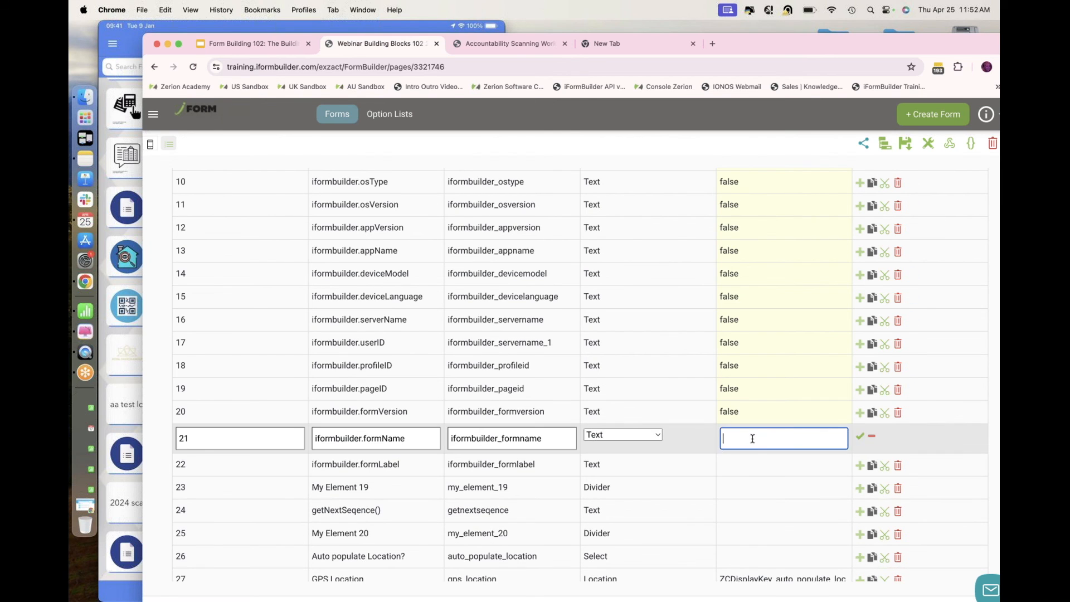
pyautogui.press('super+v')
pyautogui.click(747, 473)
pyautogui.press('super+v')
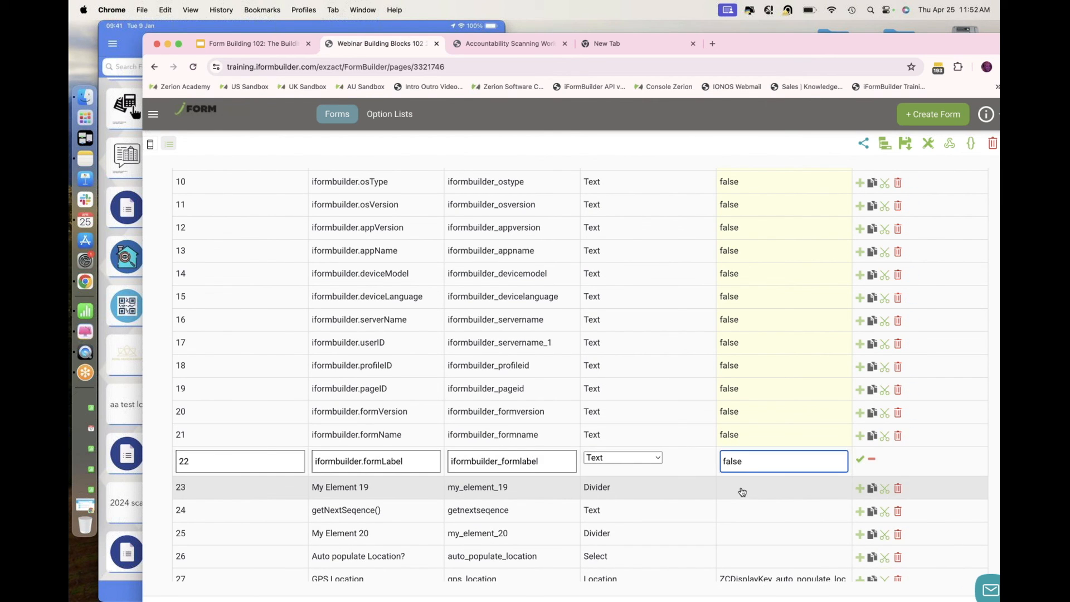
# Paste false as the Condition Value of My Element 19, getNextSeqence(), My Element 20 and Auto populate Location?
pyautogui.click(742, 488)
pyautogui.press('super+v')
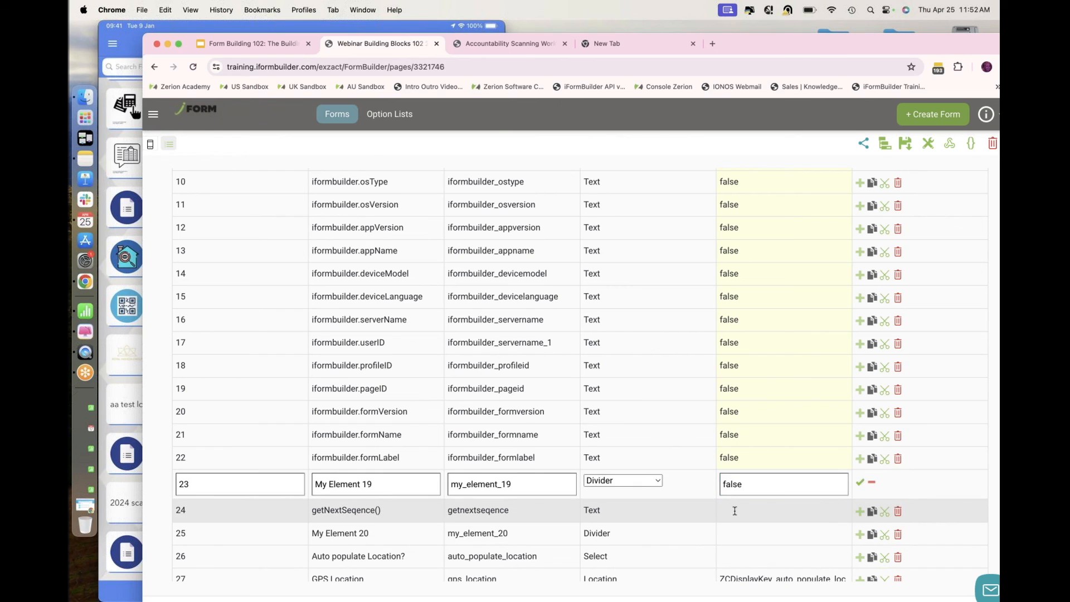
pyautogui.click(736, 511)
pyautogui.click(735, 534)
pyautogui.click(733, 503)
pyautogui.press('super+v')
pyautogui.click(733, 535)
pyautogui.press('super+v')
pyautogui.click(731, 551)
pyautogui.press('super+v')
# Skip GPS Location and paste false as the Condition Value of the location latitude, longitude, altitude, speed and accuracy elements.
pyautogui.scroll(-3, 733, 573)
pyautogui.scroll(-3, 733, 572)
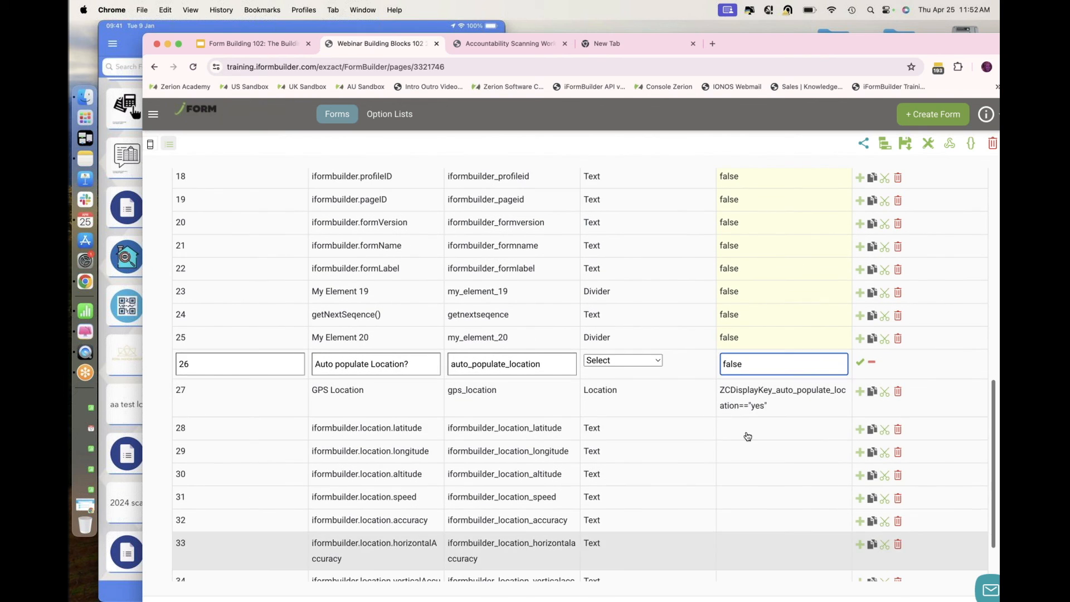
pyautogui.click(751, 427)
pyautogui.press('super+v')
pyautogui.click(743, 453)
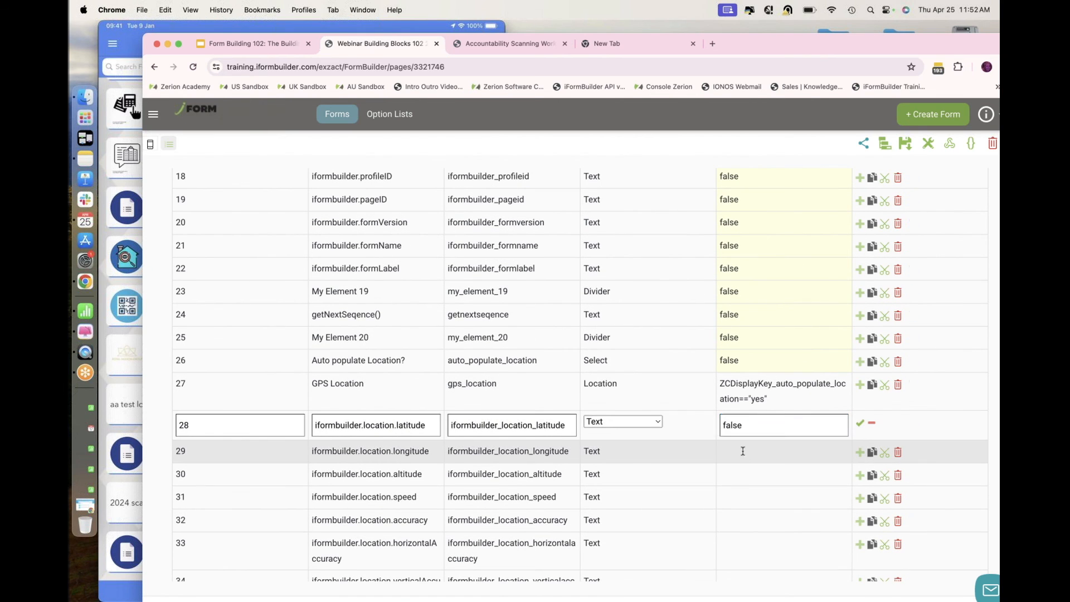
pyautogui.press('super+v')
pyautogui.click(733, 479)
pyautogui.press('super+v')
pyautogui.click(734, 497)
pyautogui.press('super+v')
pyautogui.click(733, 519)
pyautogui.press('super+v')
# Paste false as the Condition Value of the elements from iformbuilder.location.horizontalAccuracy through iformbuilder.location.string, and save the form.
pyautogui.click(732, 544)
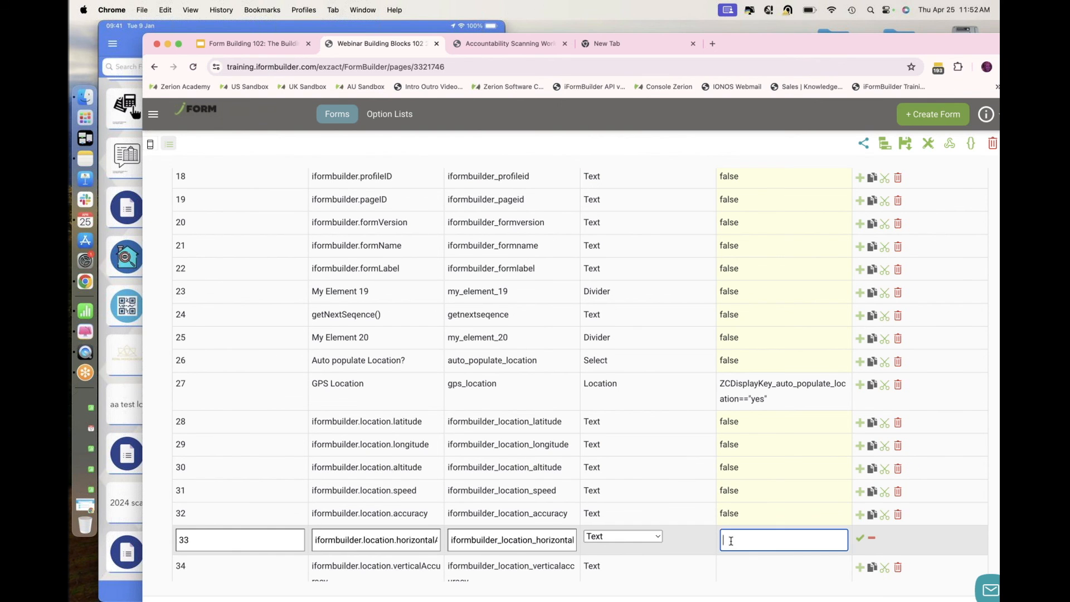
pyautogui.scroll(-2, 731, 544)
pyautogui.press('super+v')
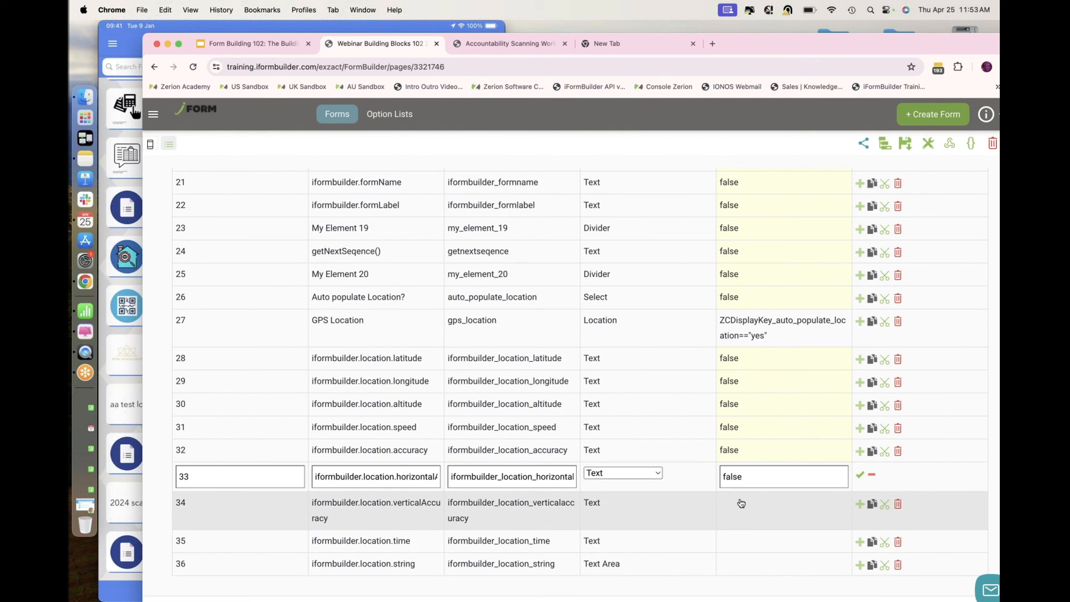
pyautogui.click(738, 504)
pyautogui.press('super+v')
pyautogui.click(738, 546)
pyautogui.press('super+v')
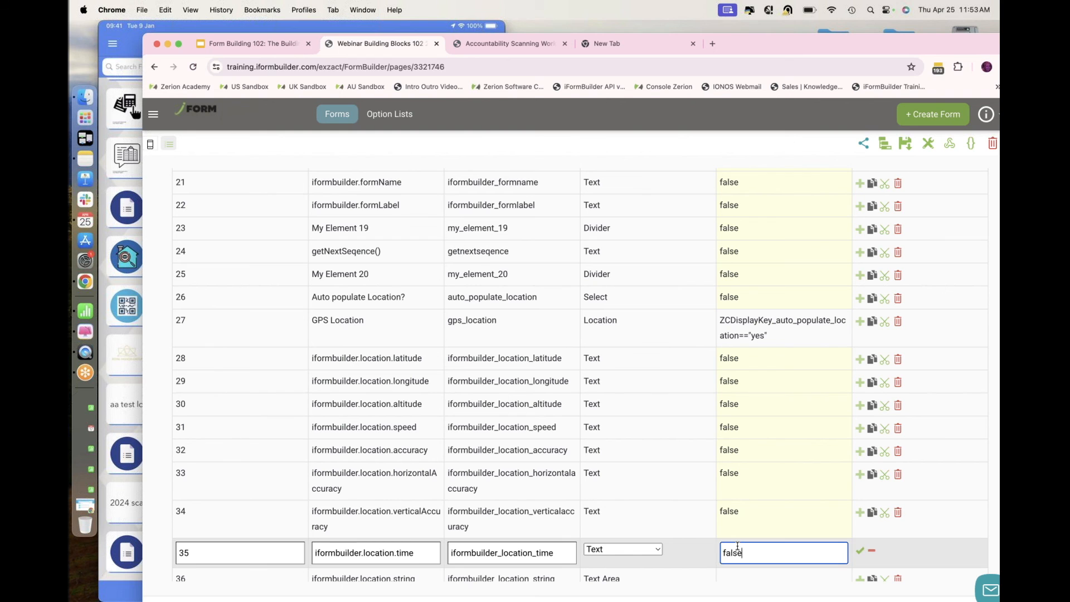
pyautogui.click(736, 578)
pyautogui.press('super+v')
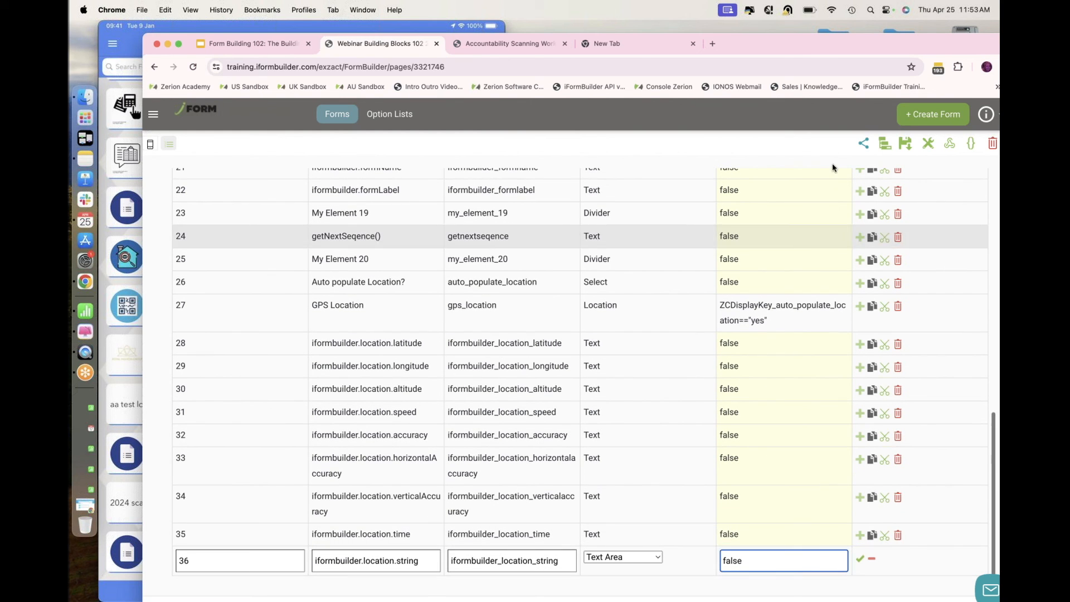
pyautogui.click(906, 144)
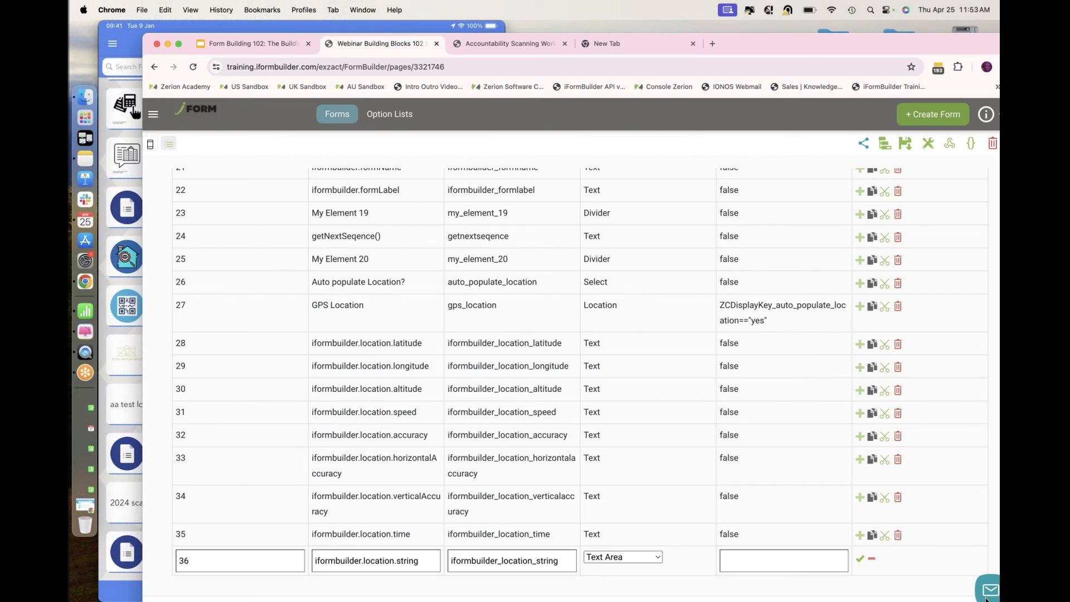
# Enter false again as the Condition Value of iformbuilder.location.string, confirm the row and save the form.
pyautogui.click(807, 561)
pyautogui.press('super+v')
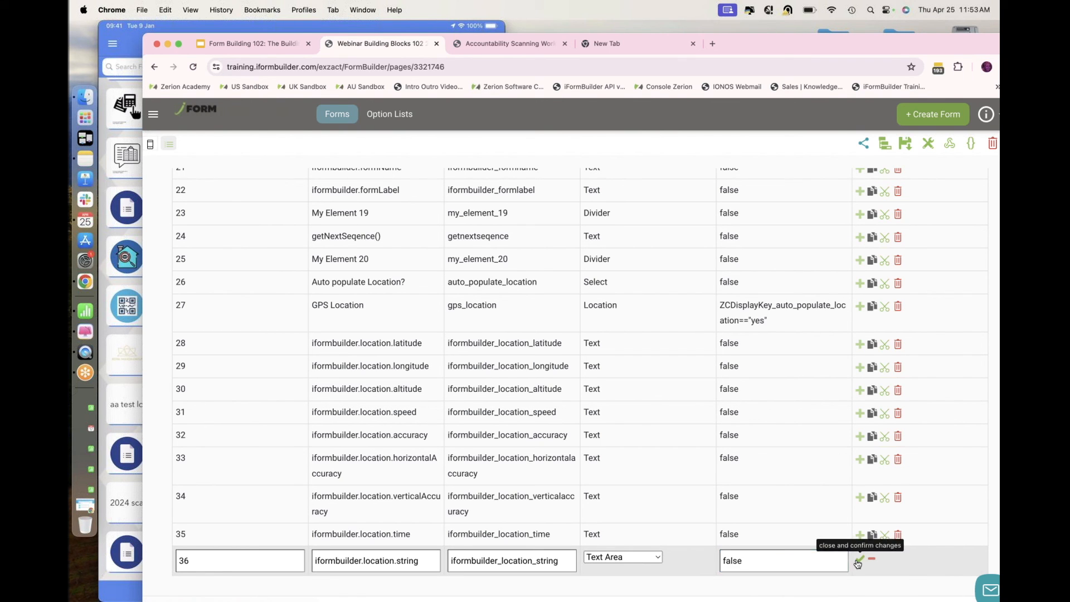
pyautogui.click(859, 558)
pyautogui.click(904, 142)
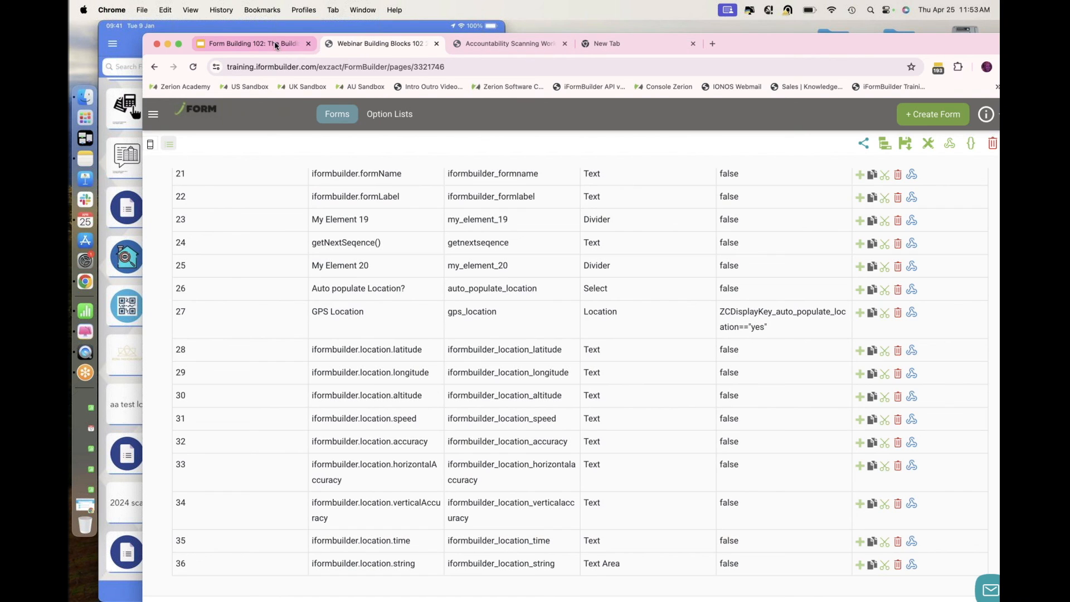
# Switch to the slide deck and go over the DISPLAYFIELD and subform items on the "Building a Smart Form: Demo" slide.
pyautogui.click(275, 44)
pyautogui.click(363, 363)
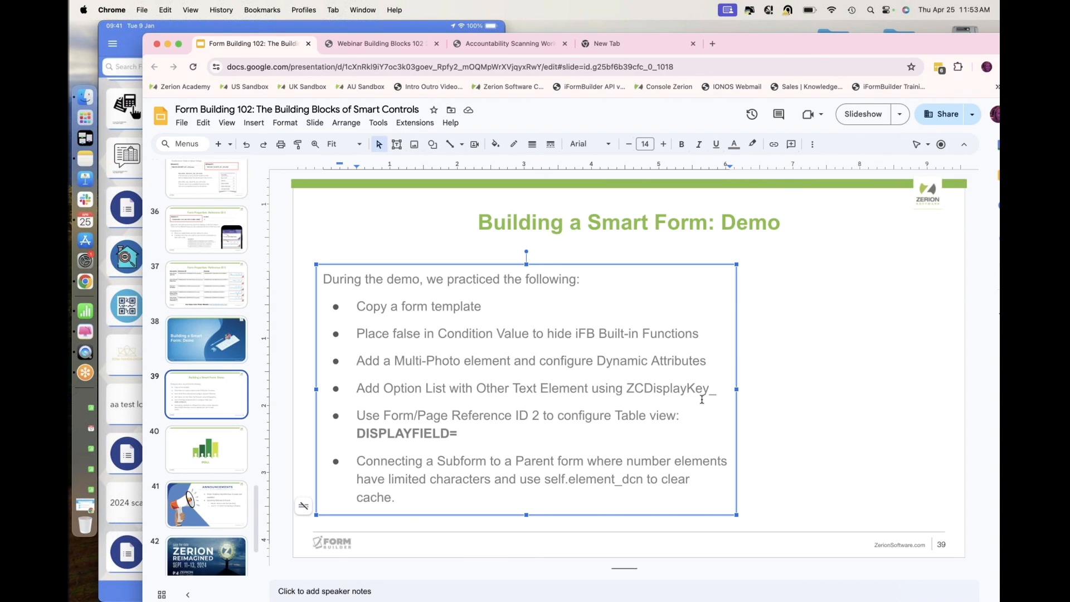
pyautogui.click(464, 435)
pyautogui.moveTo(461, 436); pyautogui.dragTo(458, 436)
pyautogui.click(428, 474)
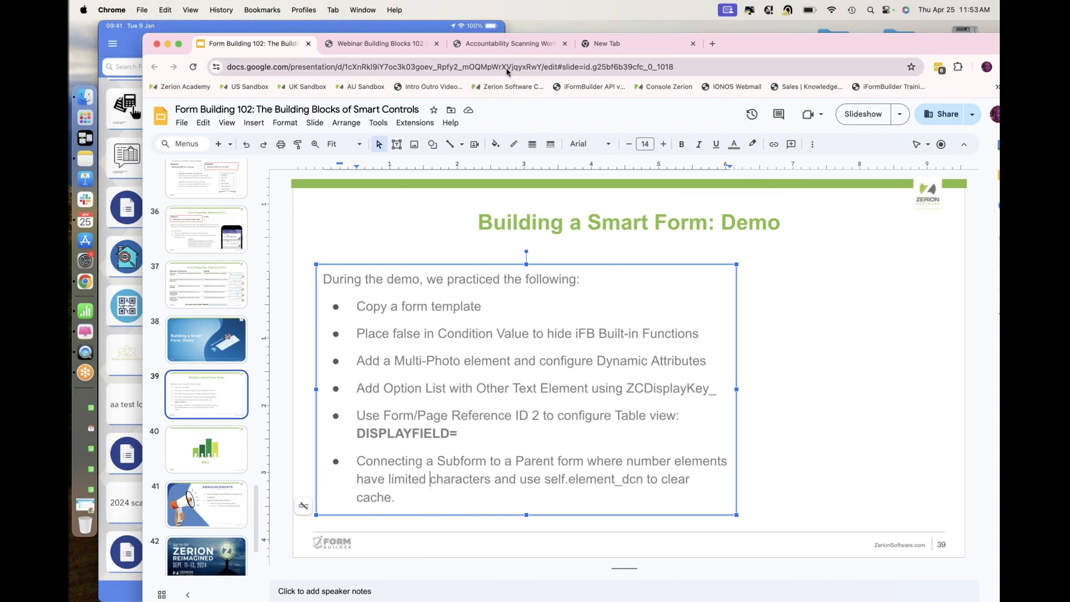
# Return to the form and restore its phone preview with the element palette expanded.
pyautogui.click(393, 44)
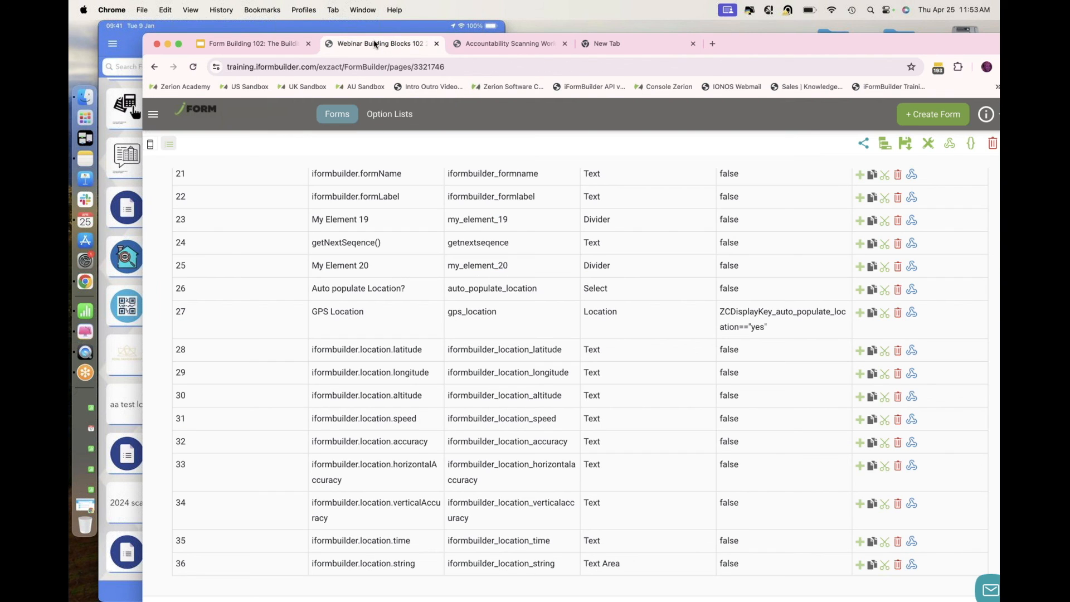
pyautogui.click(150, 144)
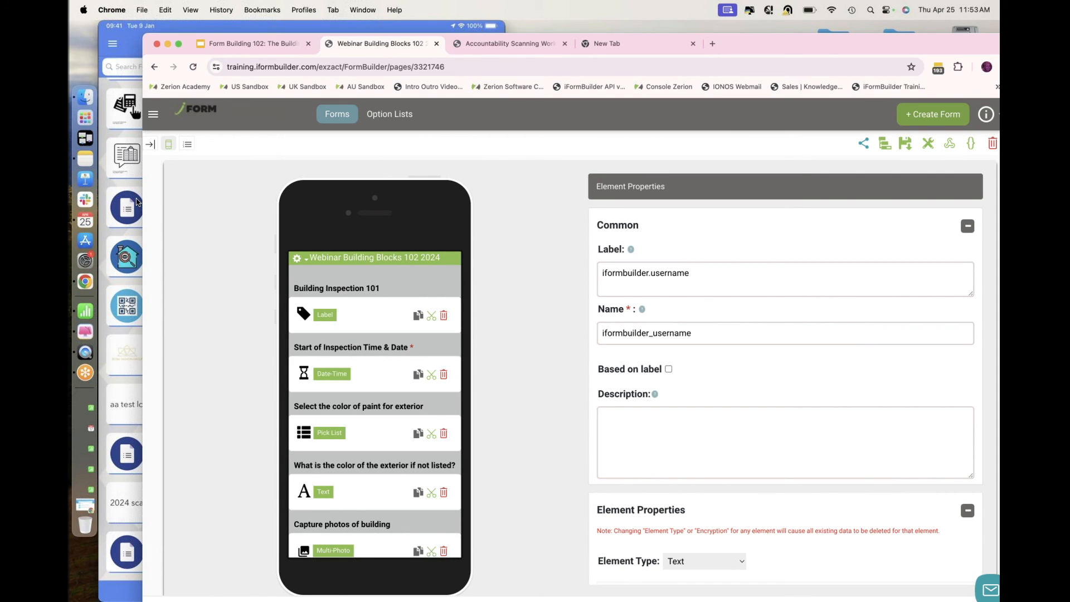
pyautogui.click(150, 145)
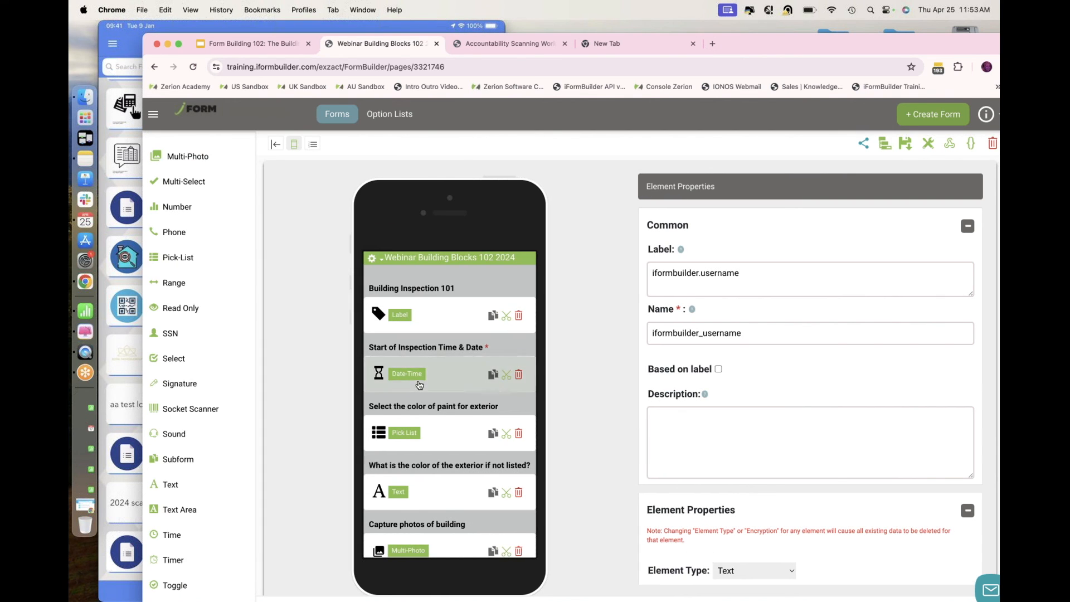
# Insert a Number element directly below the Inspection Details subform element.
pyautogui.scroll(-5, 412, 379)
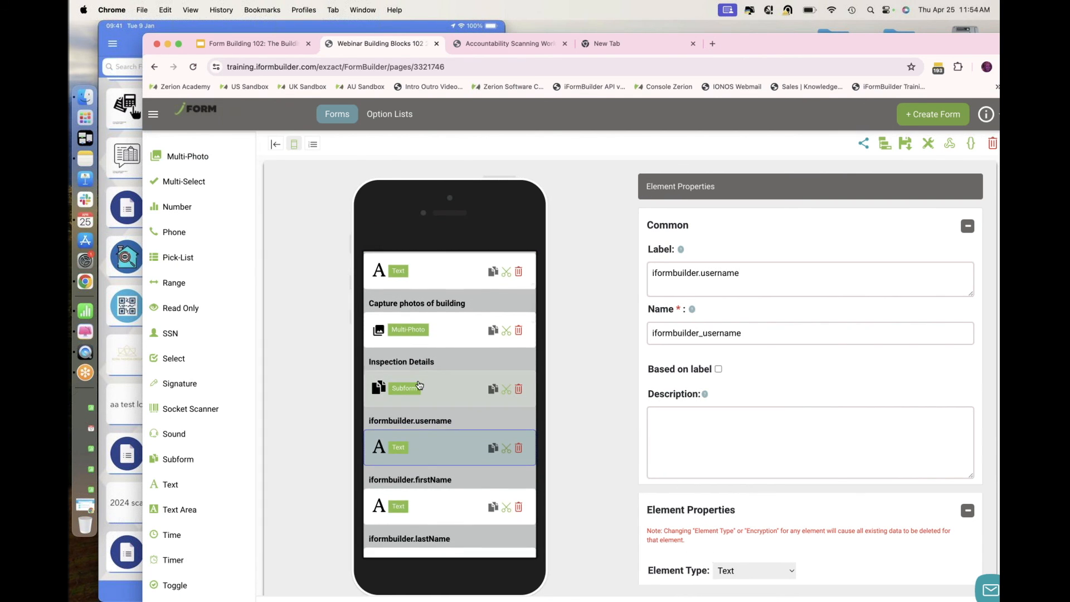
pyautogui.click(434, 390)
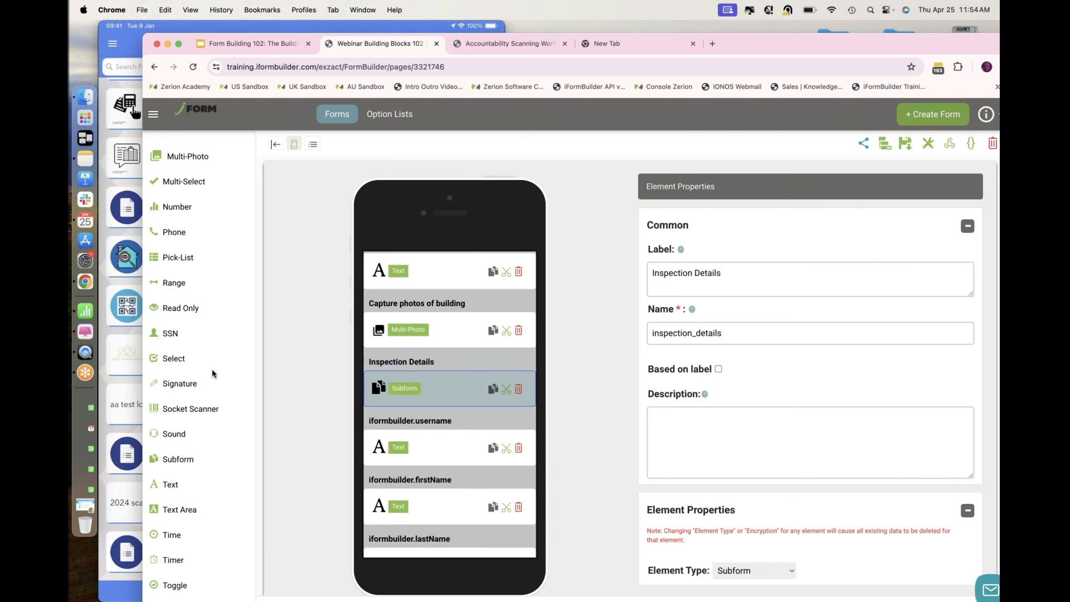
pyautogui.scroll(-3, 213, 373)
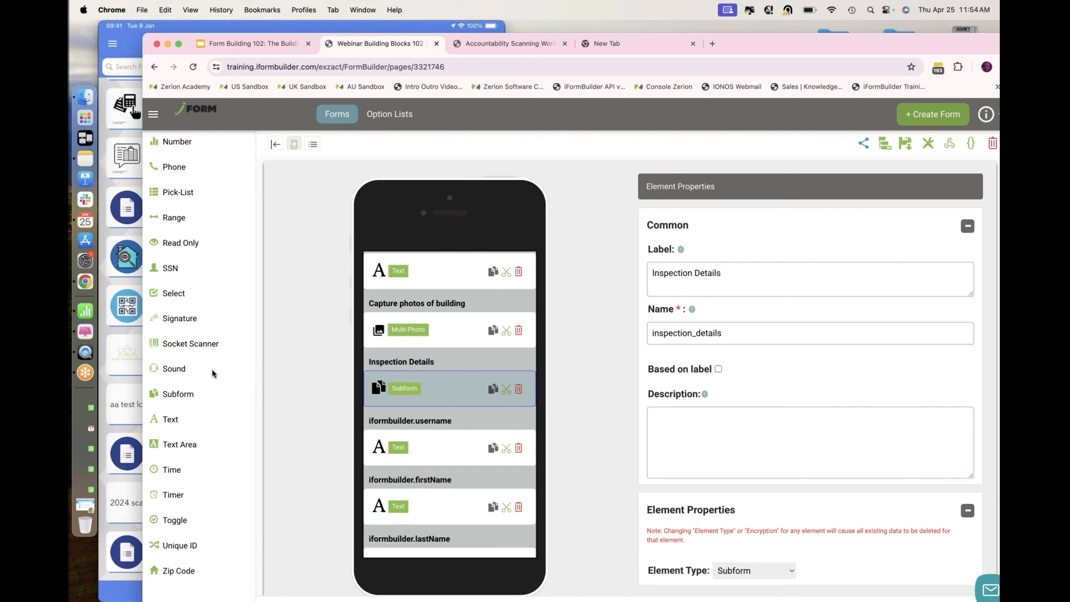
pyautogui.scroll(3, 213, 371)
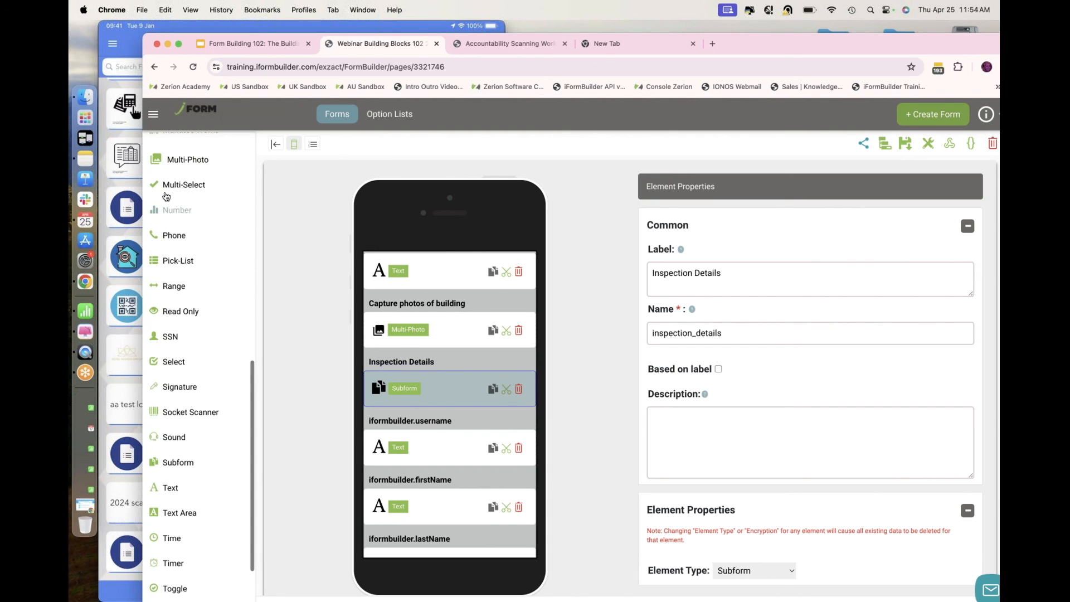
pyautogui.click(196, 209)
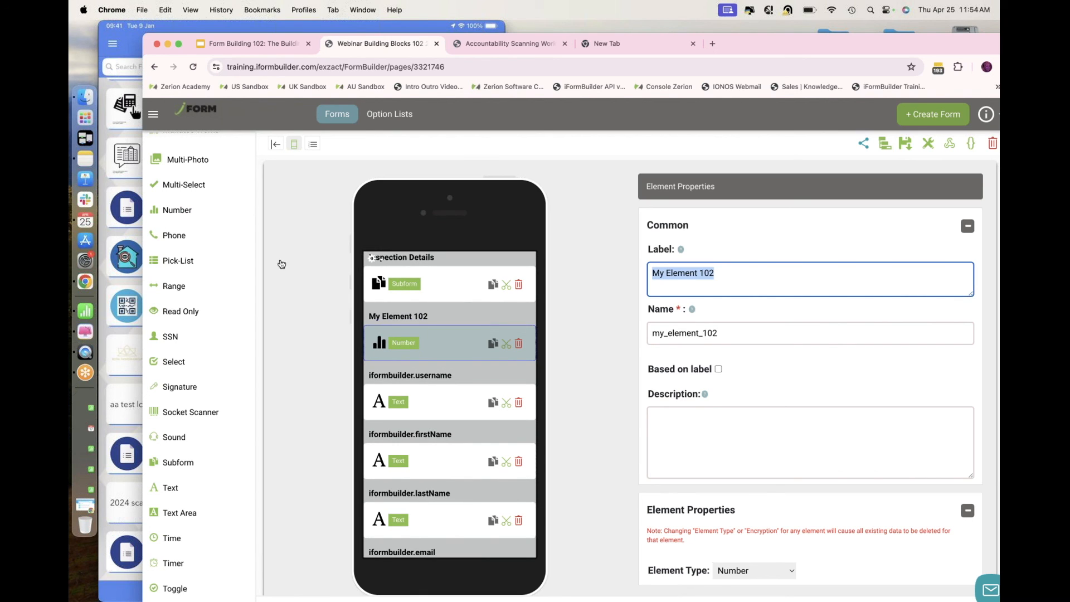
# Label the new Number element "How many individuals were onsite?" and set its Name to how_many_individuals_were_onsite.
pyautogui.write('Ho')
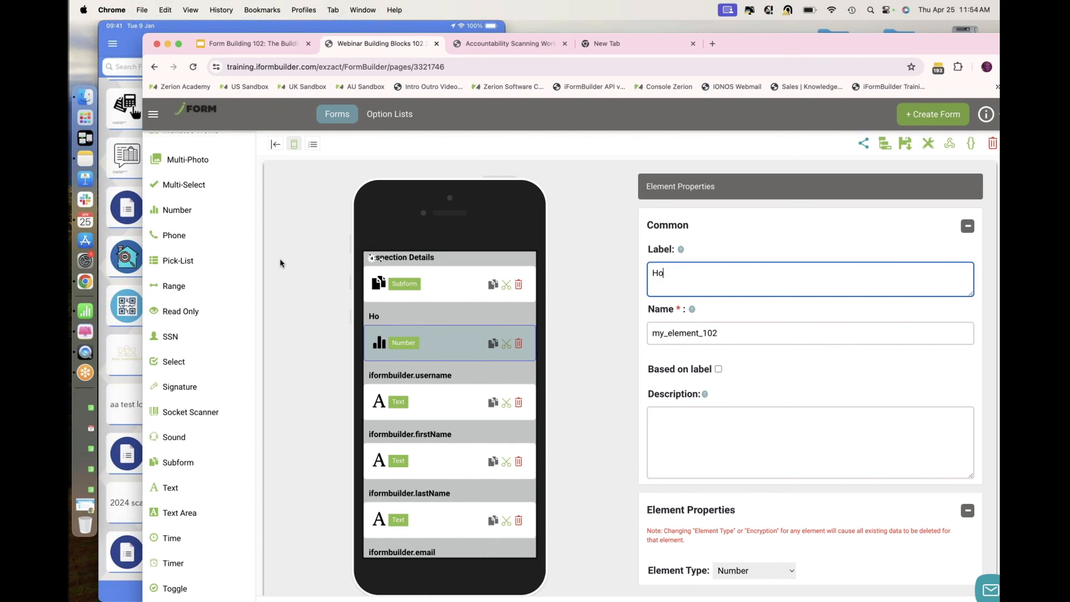
pyautogui.write('w many individuals we')
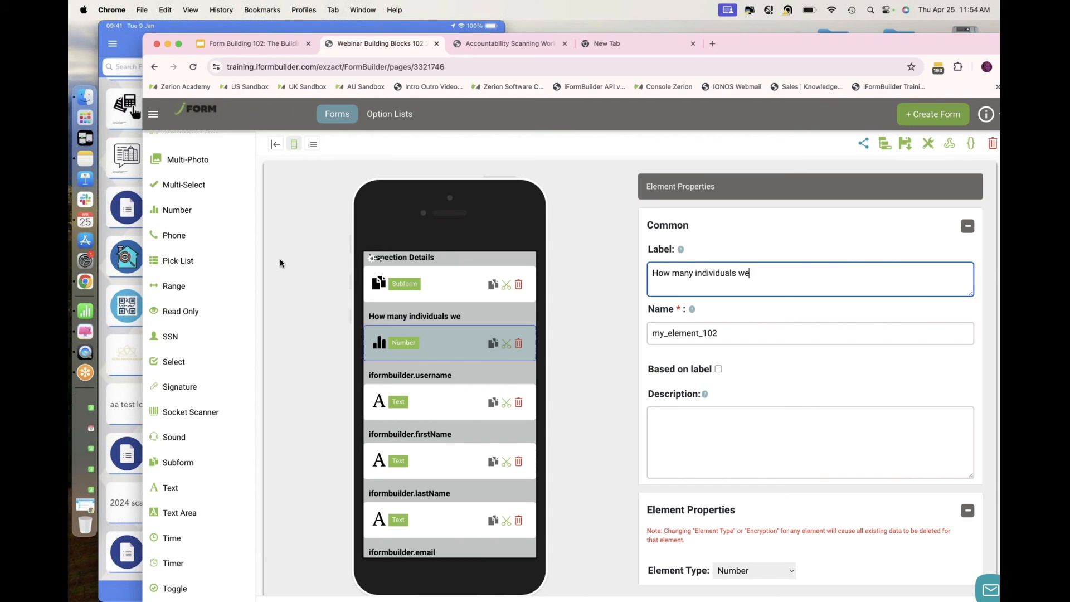
pyautogui.write('re onsite?')
pyautogui.click(719, 369)
pyautogui.click(718, 369)
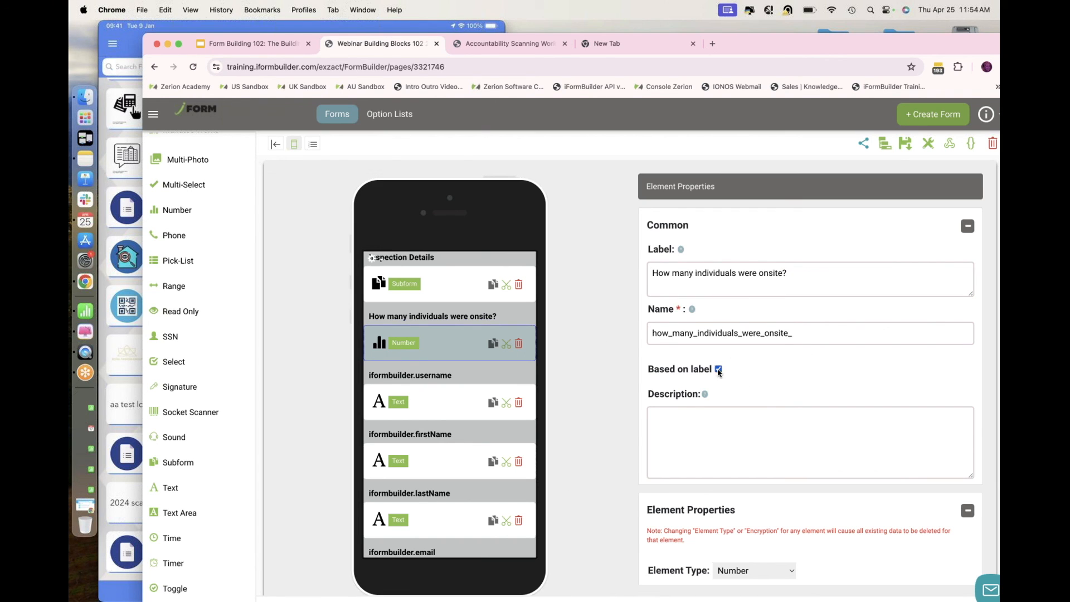
pyautogui.click(807, 336)
pyautogui.press('BackSpace')
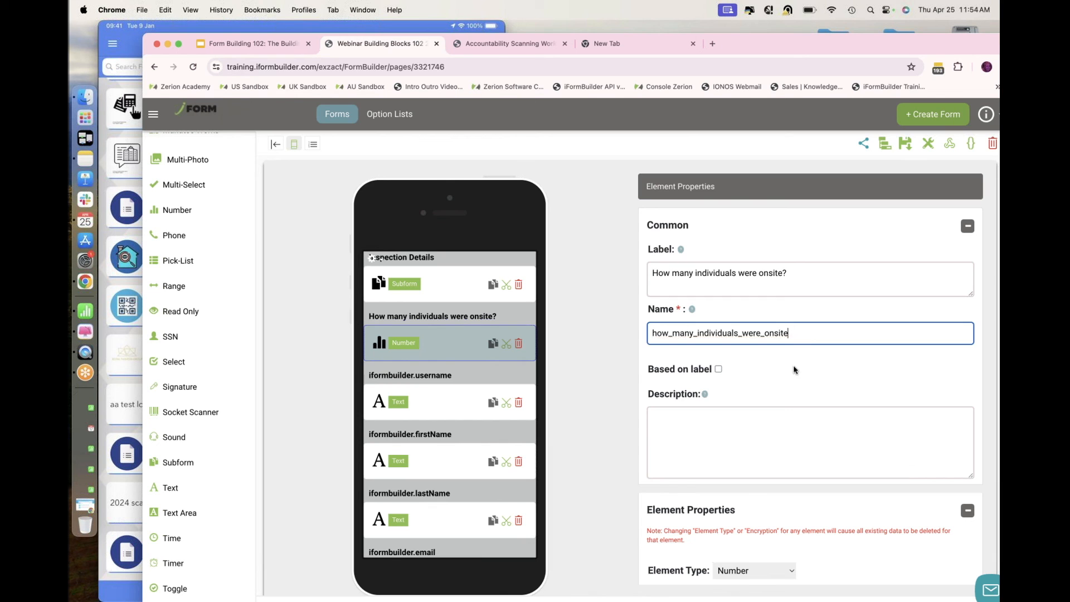
# Set the Data size of the "How many individuals were onsite?" element to 3.
pyautogui.scroll(-4, 777, 374)
pyautogui.scroll(2, 778, 375)
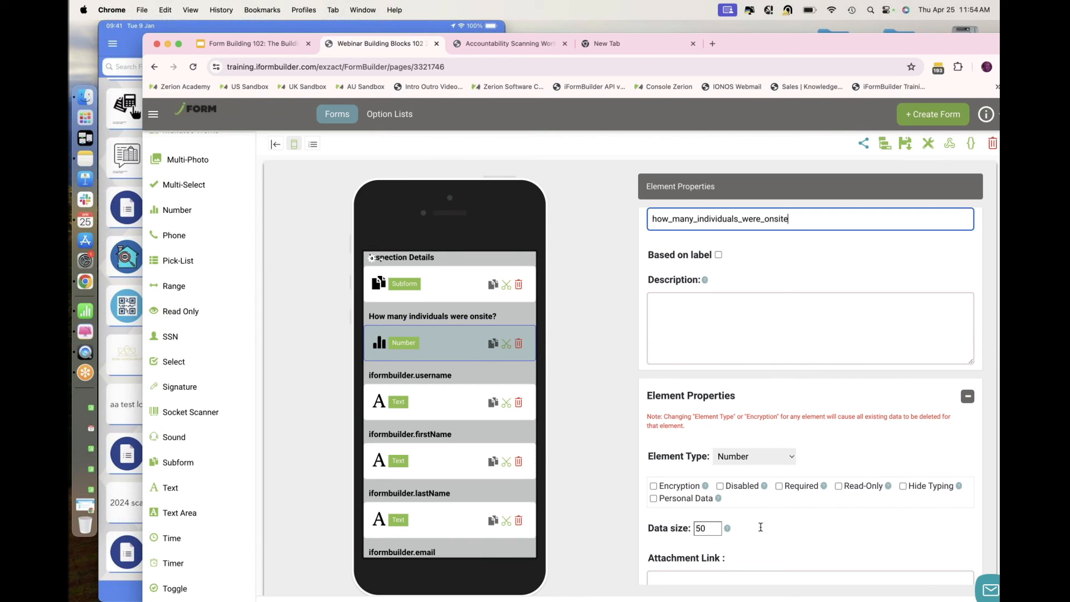
pyautogui.scroll(-2, 759, 525)
pyautogui.doubleClick(703, 449)
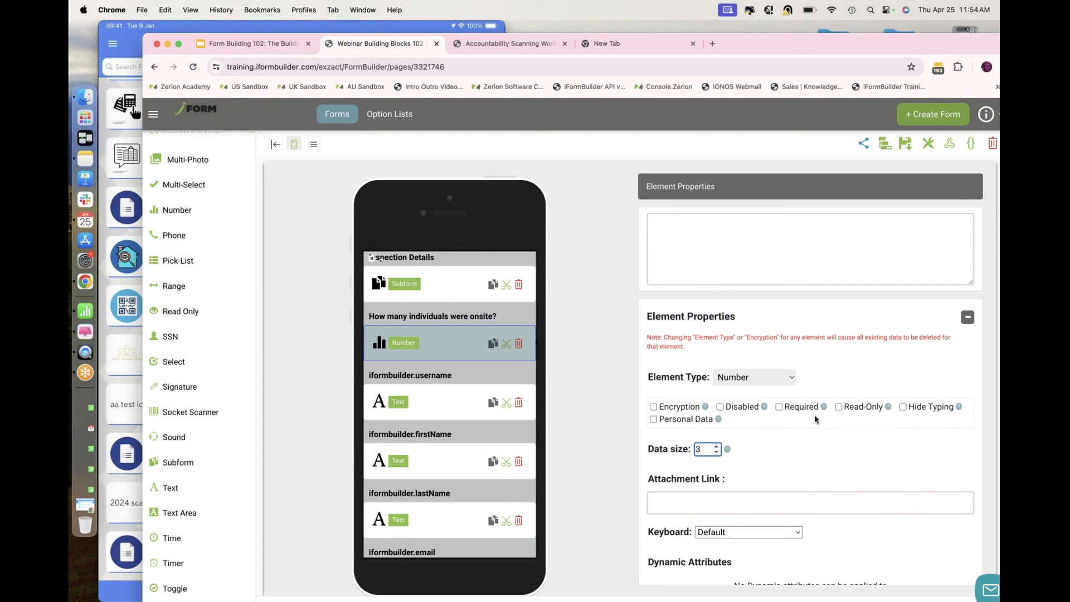
# Set the Number element's Dynamic Value to self.how_many_individuals_were_onsite, reusing its copied Name, and save the form.
pyautogui.scroll(-5, 813, 413)
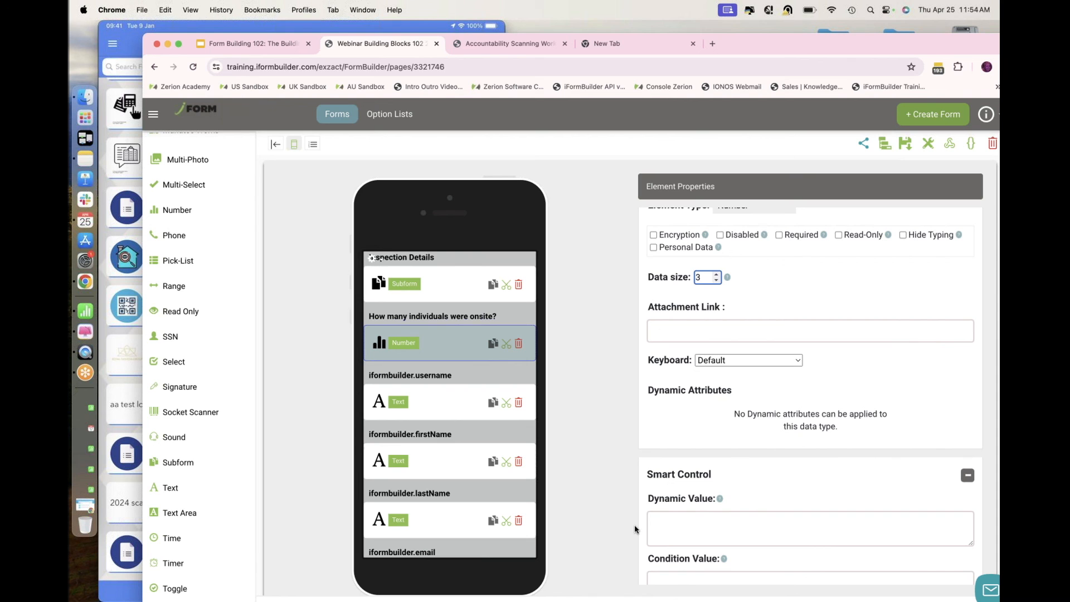
pyautogui.doubleClick(845, 49)
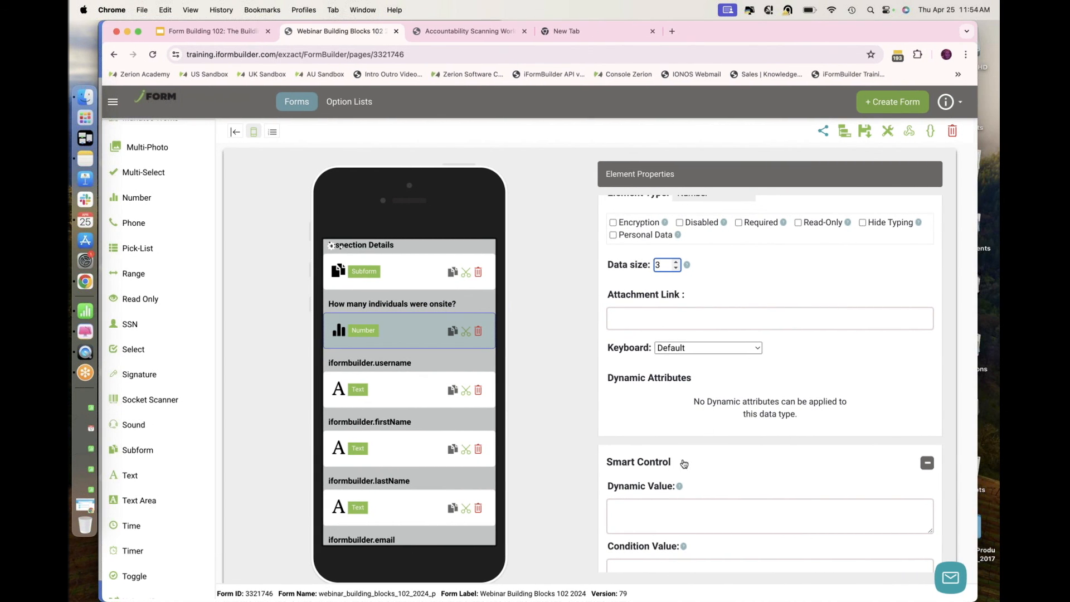
pyautogui.click(627, 526)
pyautogui.write('self.')
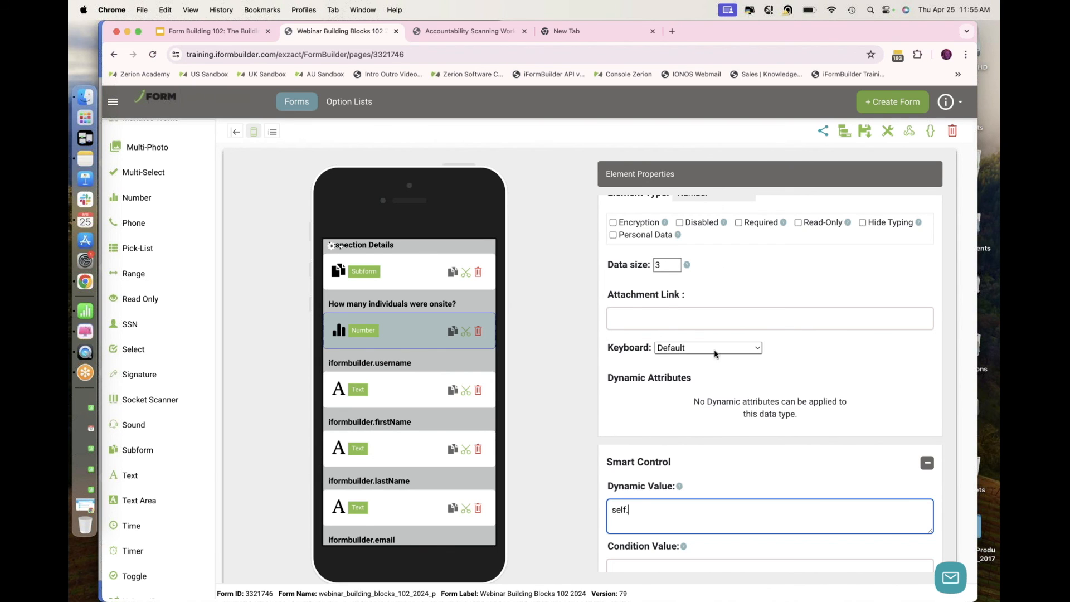
pyautogui.scroll(5, 712, 354)
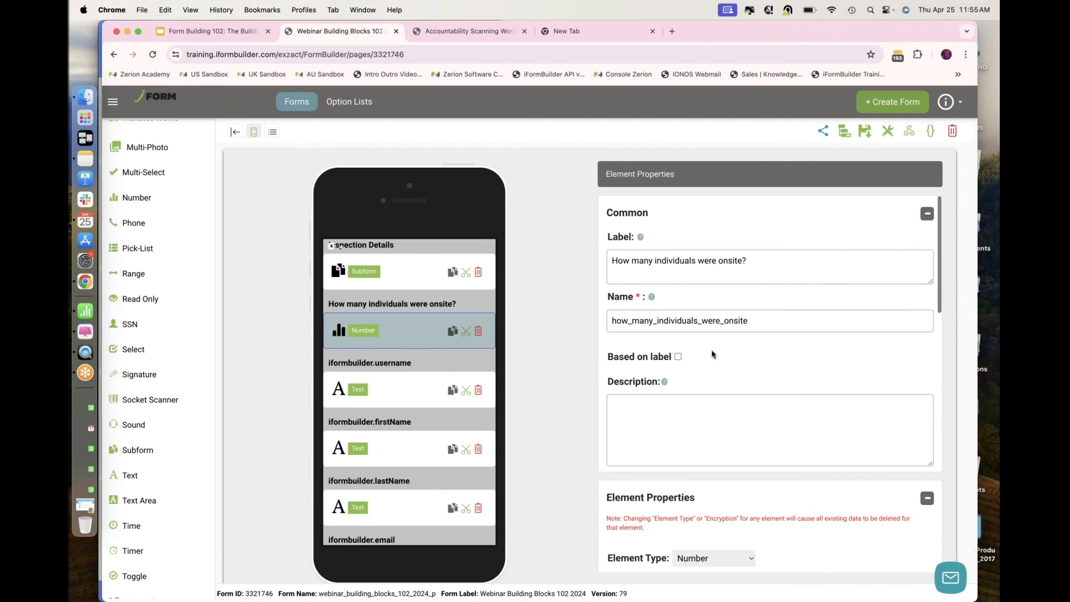
pyautogui.click(645, 321)
pyautogui.doubleClick(644, 320)
pyautogui.press('cmd+c')
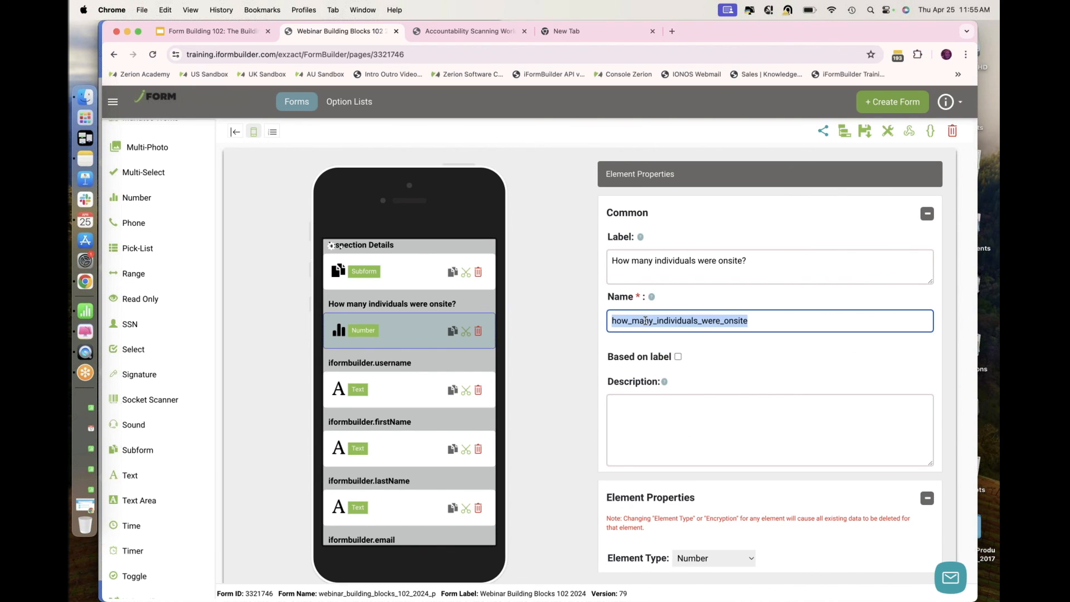
pyautogui.scroll(-5, 644, 444)
pyautogui.click(689, 284)
pyautogui.press('cmd+v')
pyautogui.moveTo(795, 296); pyautogui.dragTo(591, 298)
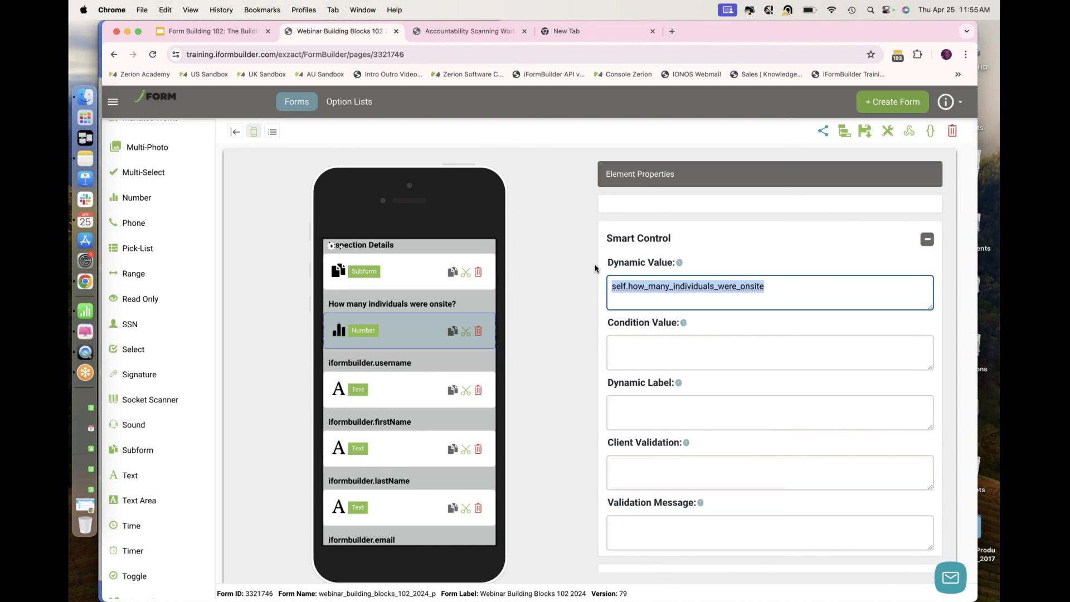
pyautogui.click(864, 131)
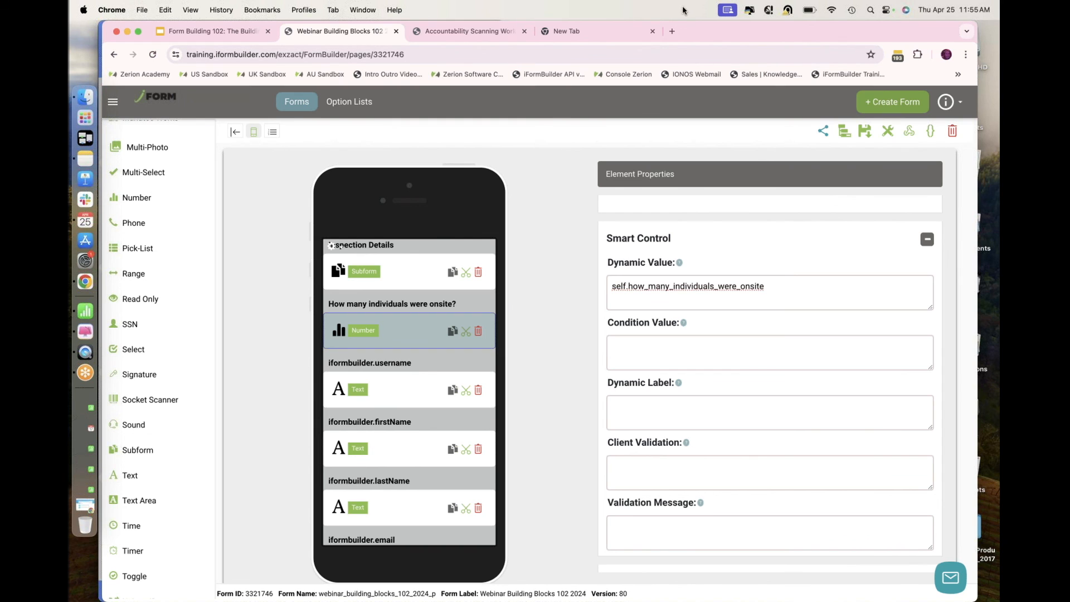
# Switch to the mirrored iPad app and enter 999 for "How many individuals were onsite?" in the Webinar Building Blocks 102 2024 form.
pyautogui.moveTo(737, 31); pyautogui.dragTo(833, 31)
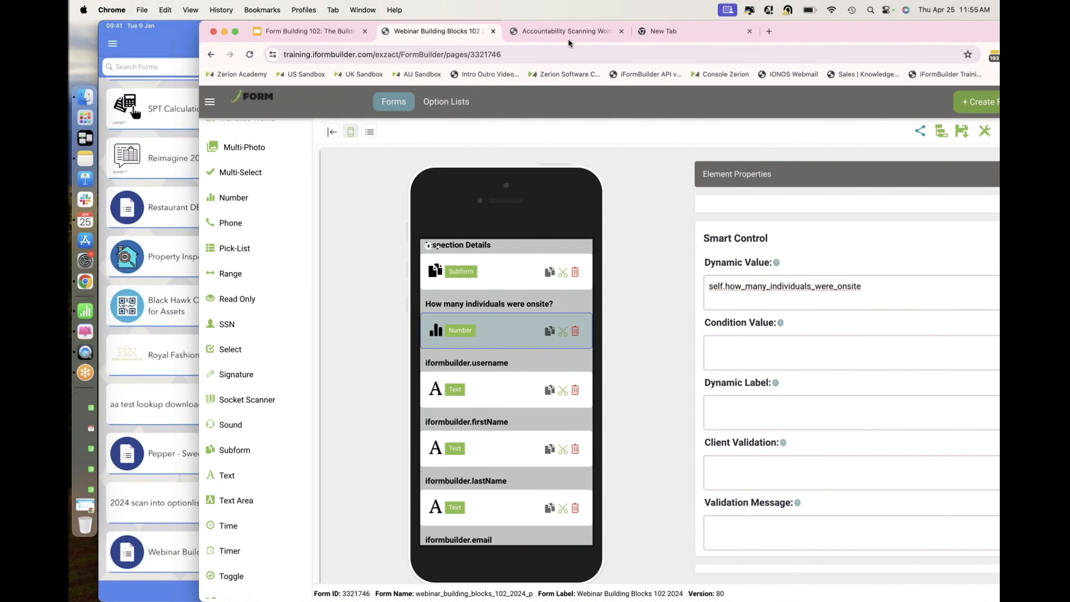
pyautogui.click(184, 42)
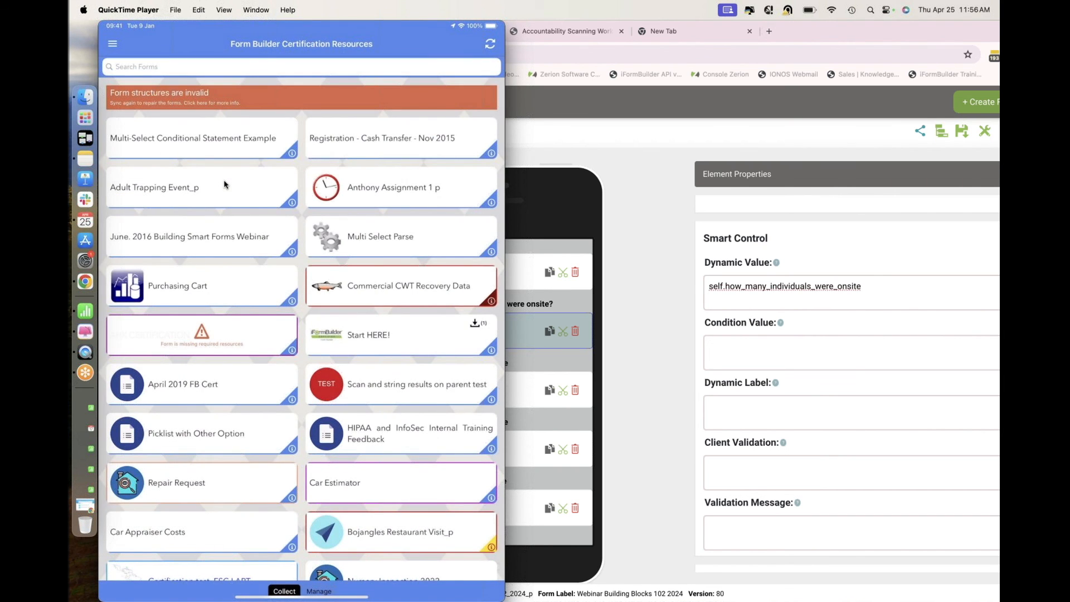
pyautogui.scroll(-15, 225, 184)
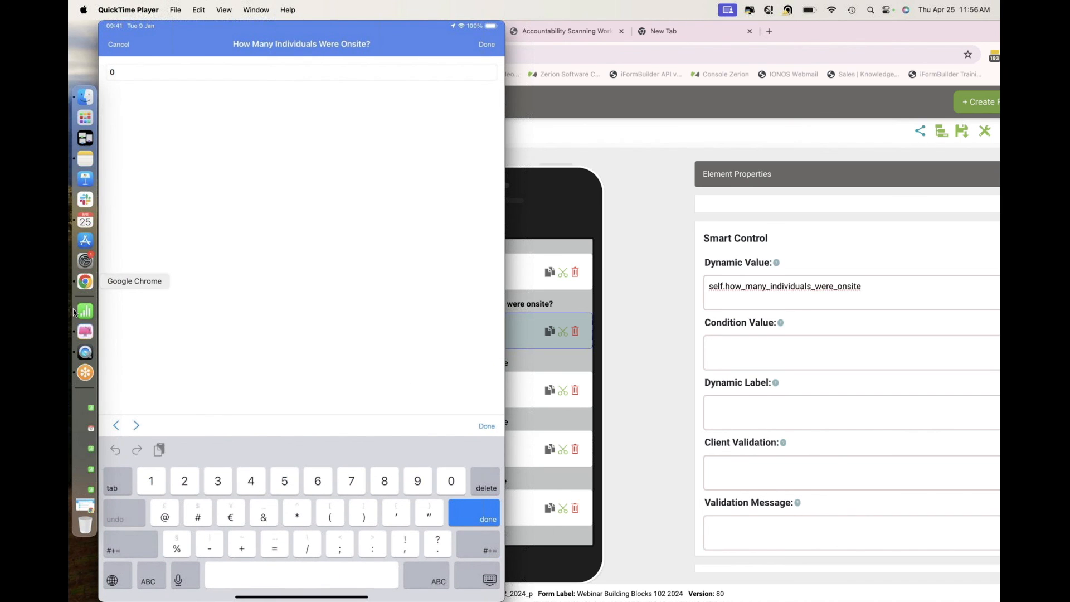
pyautogui.press('BackSpace')
pyautogui.write('999')
pyautogui.press('Return')
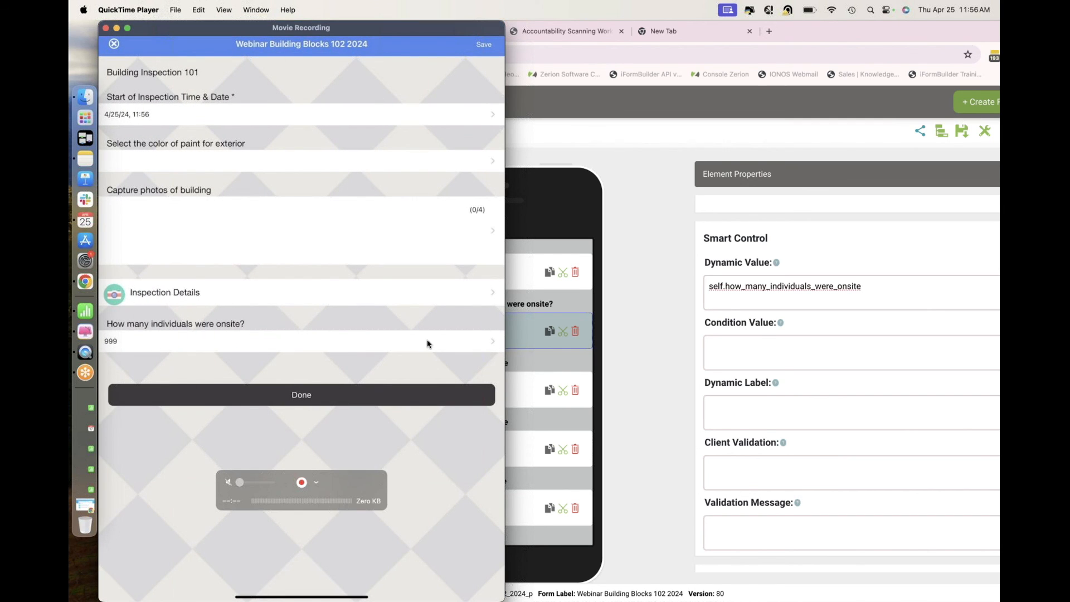
# Switch back to the Form Building 102 slide deck and show the Poll slide after the demo summary.
pyautogui.click(620, 337)
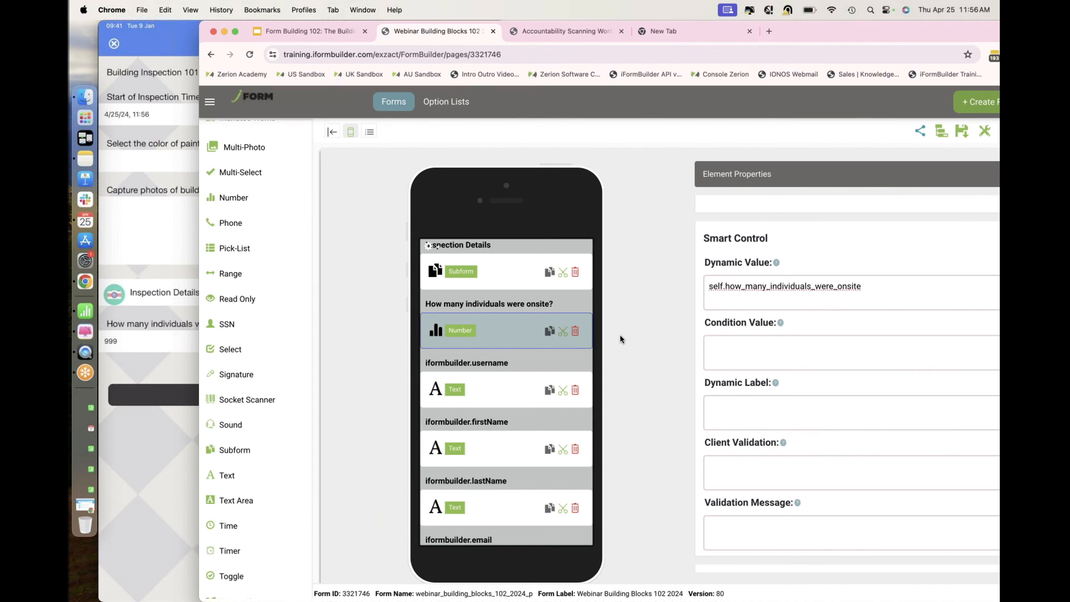
pyautogui.click(303, 32)
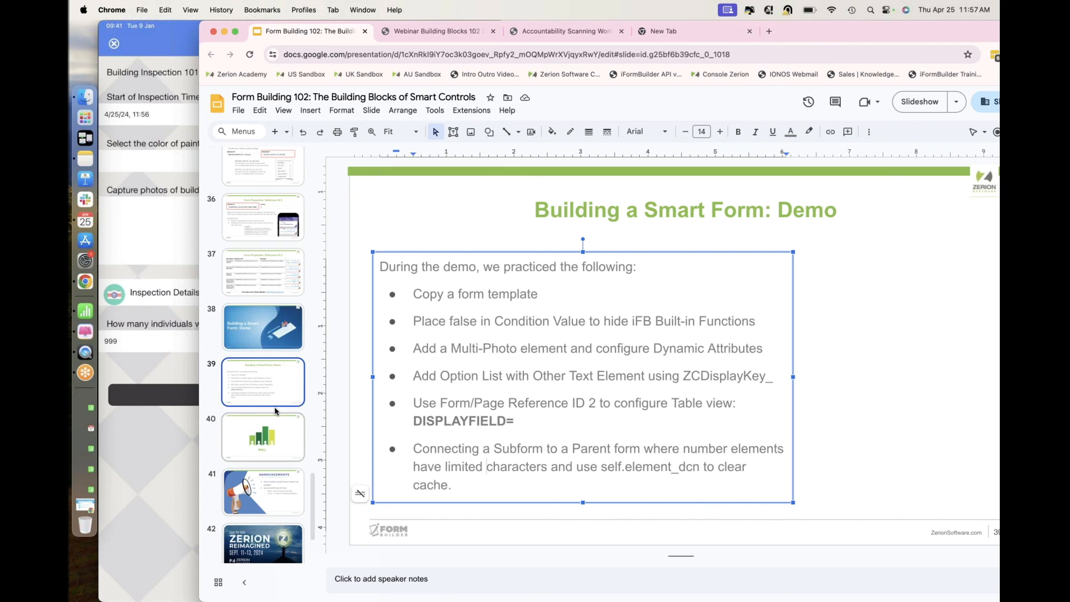
pyautogui.click(281, 440)
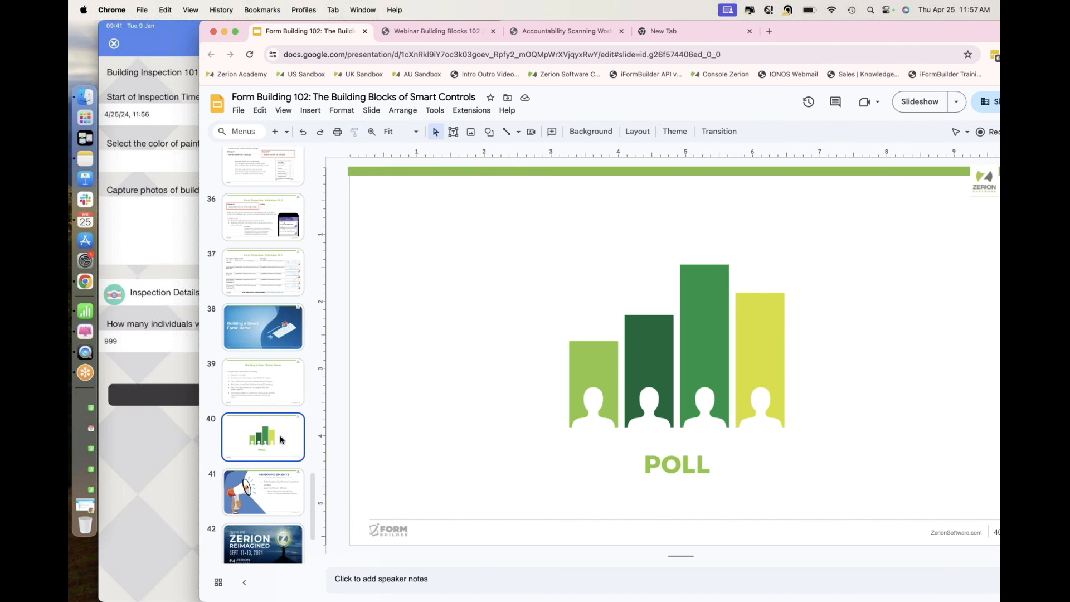